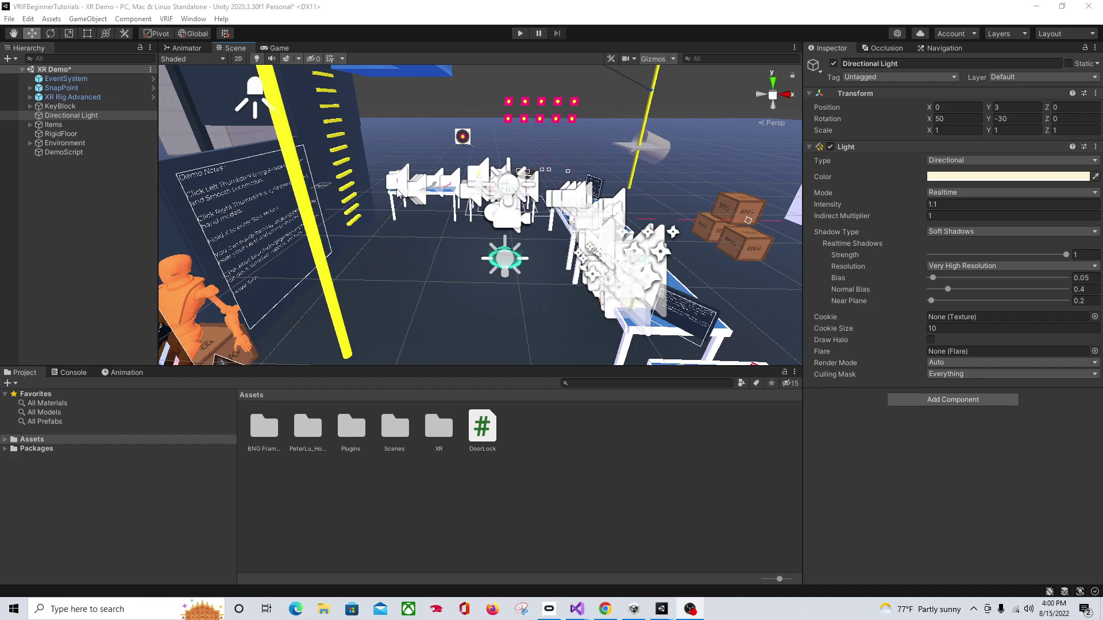
Step: Find the Hologram Effect Shader under My Assets with a 'holo' search and import all its files
{"action": "left_click", "coordinate": [194, 19]}
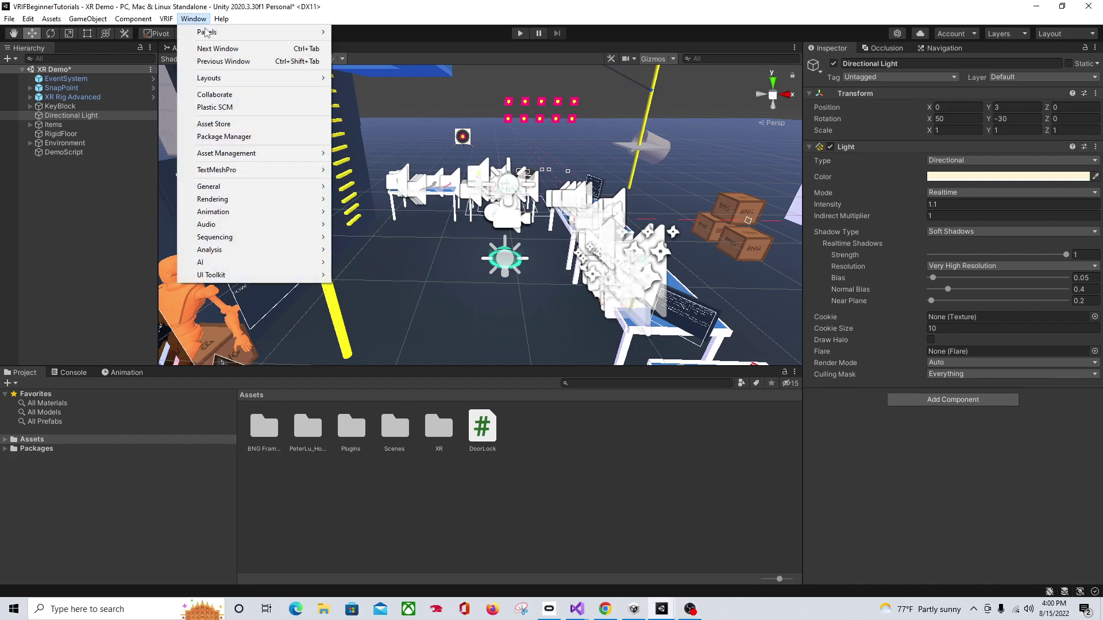
{"action": "left_click", "coordinate": [230, 136]}
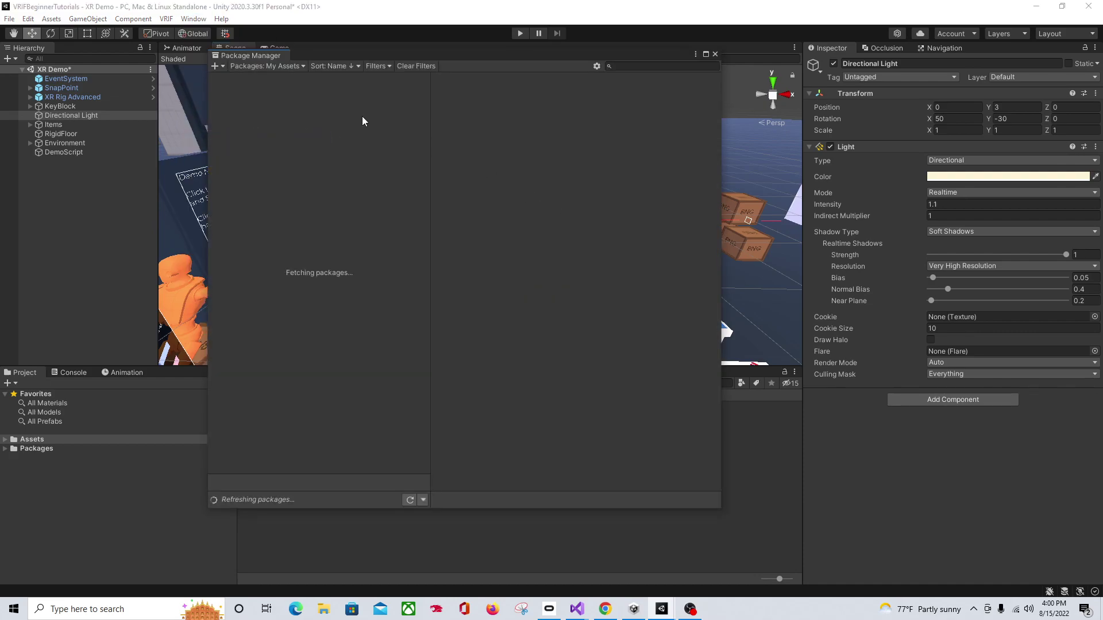
{"action": "left_click", "coordinate": [648, 67]}
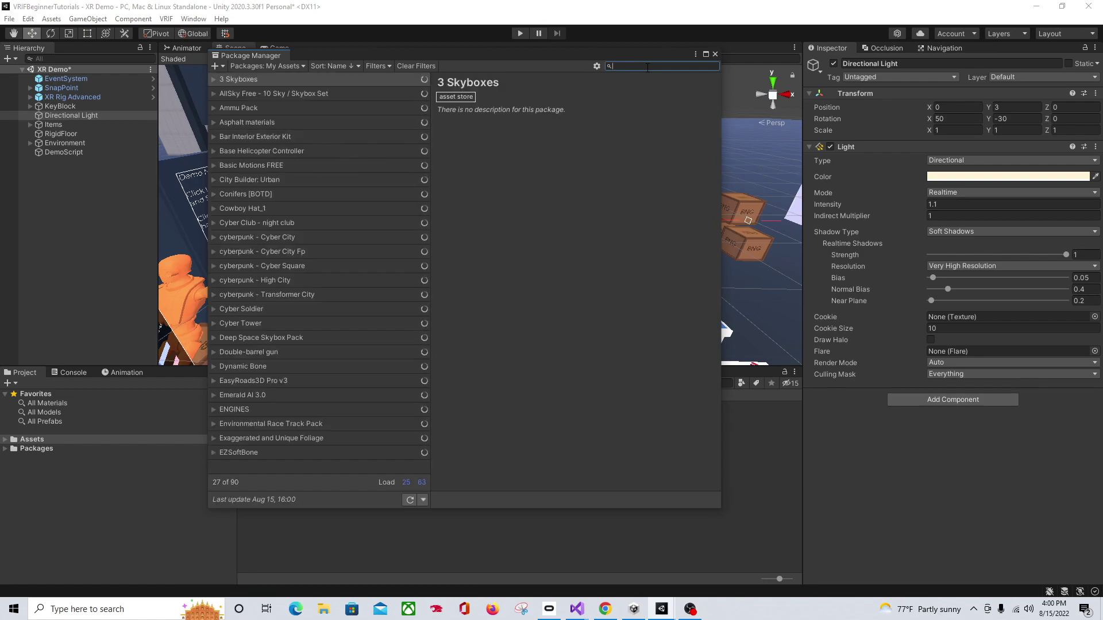
{"action": "type", "text": "holo"}
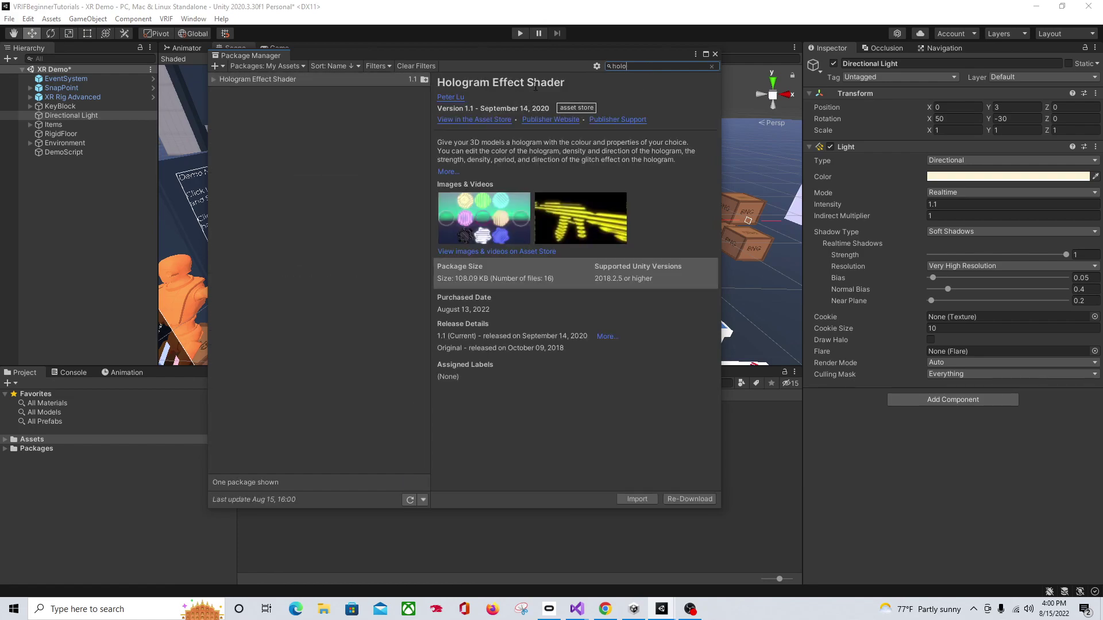
{"action": "left_click", "coordinate": [638, 499]}
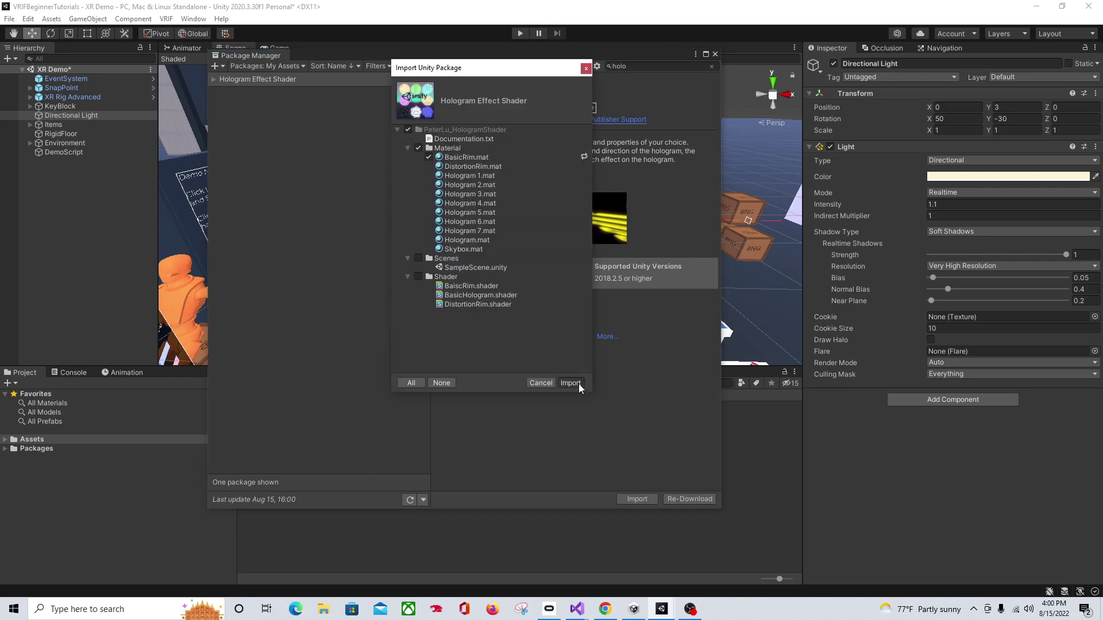
{"action": "left_click", "coordinate": [577, 385]}
{"action": "left_click", "coordinate": [715, 54]}
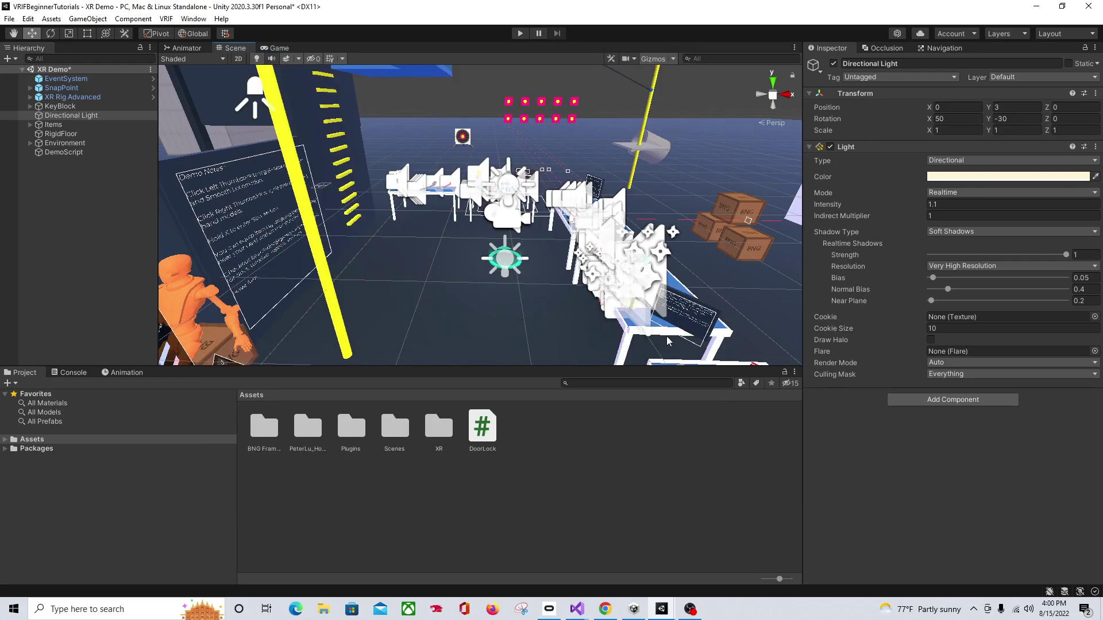
Step: Browse the imported PeterLu_HologramShader materials, then go back to the Assets root
{"action": "left_click", "coordinate": [306, 440]}
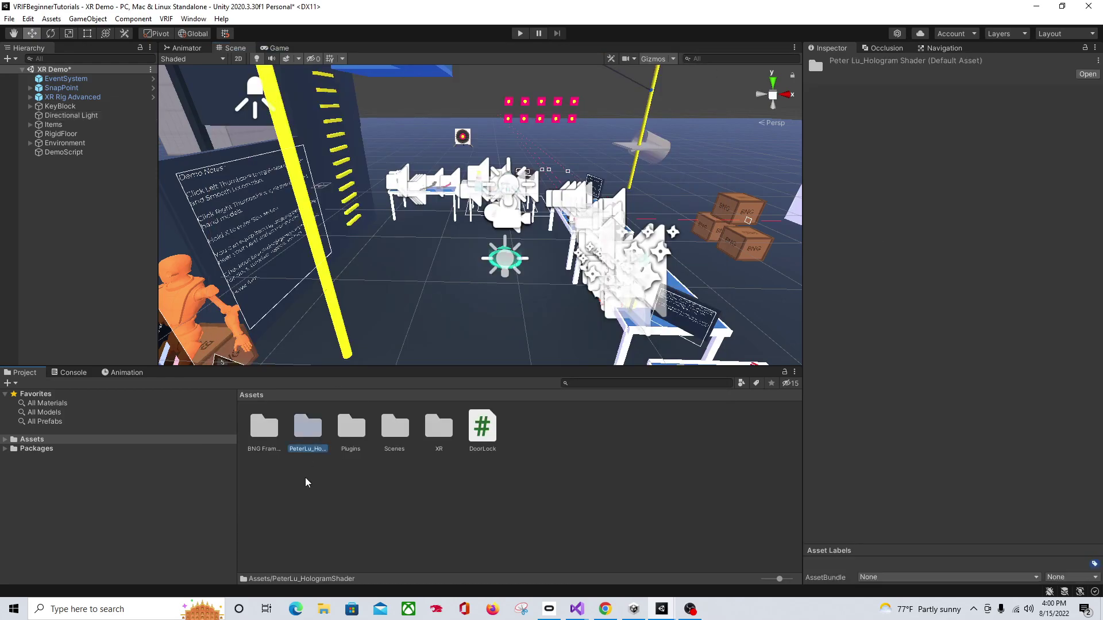
{"action": "double_click", "coordinate": [308, 428]}
{"action": "double_click", "coordinate": [269, 440]}
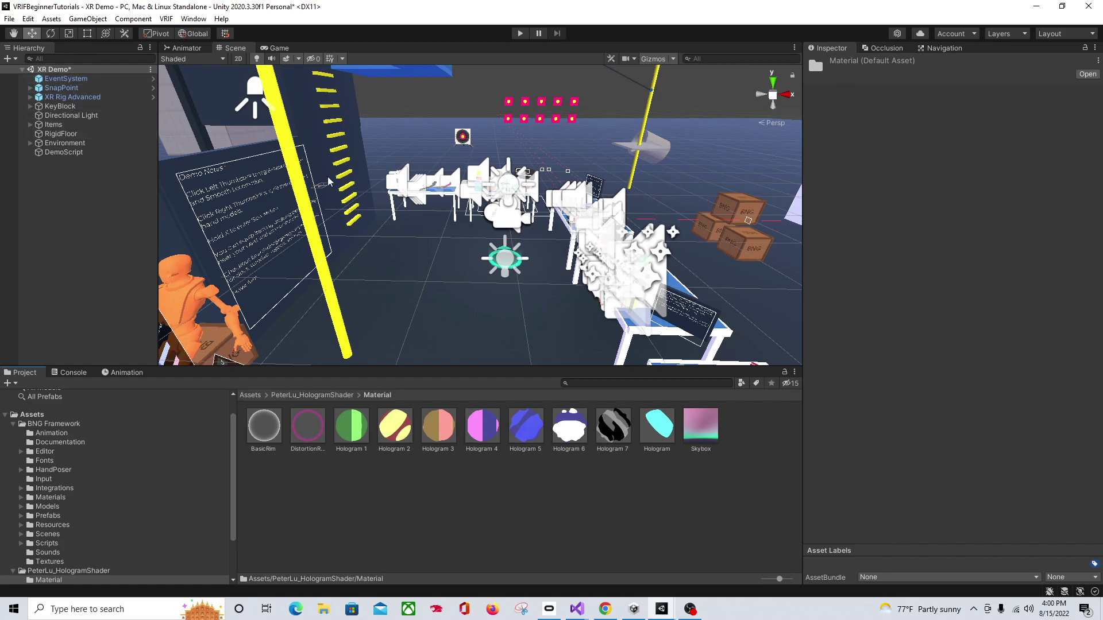
{"action": "left_click", "coordinate": [256, 397]}
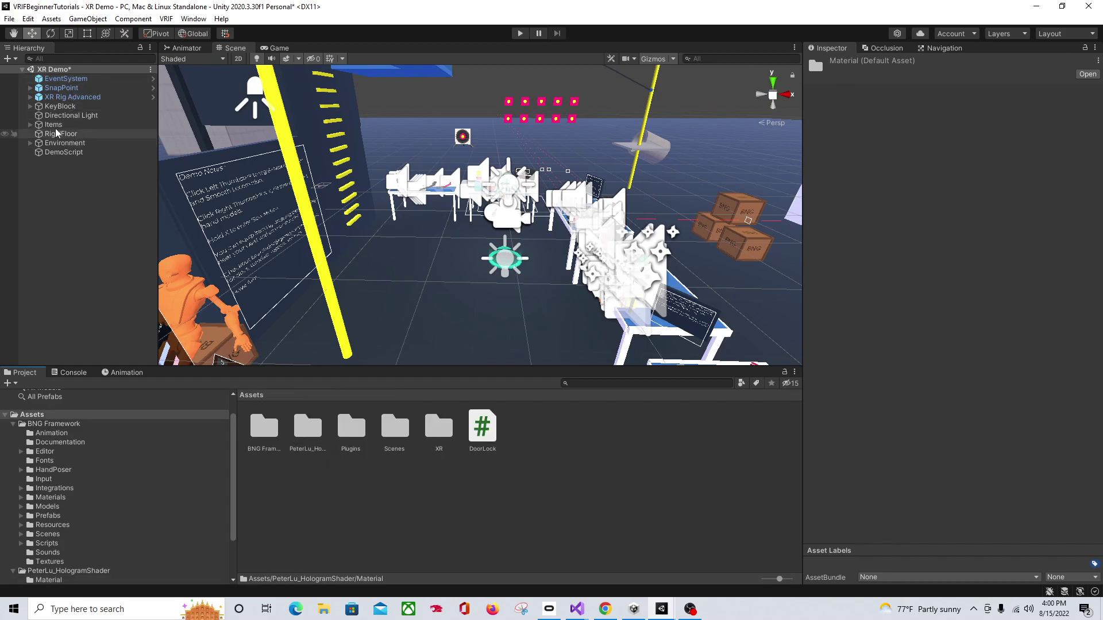
Step: Disable the Items group in the scene and zoom in toward the tables
{"action": "left_click", "coordinate": [81, 126]}
{"action": "left_click", "coordinate": [834, 63]}
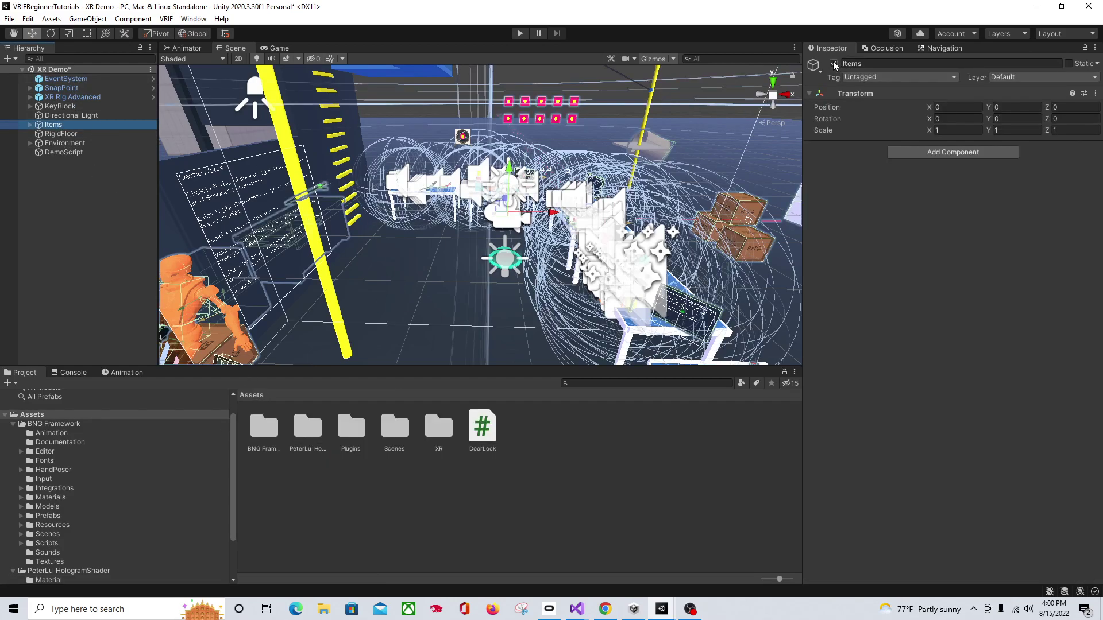
{"action": "scroll", "coordinate": [492, 237], "scroll_direction": "up", "scroll_amount": 8}
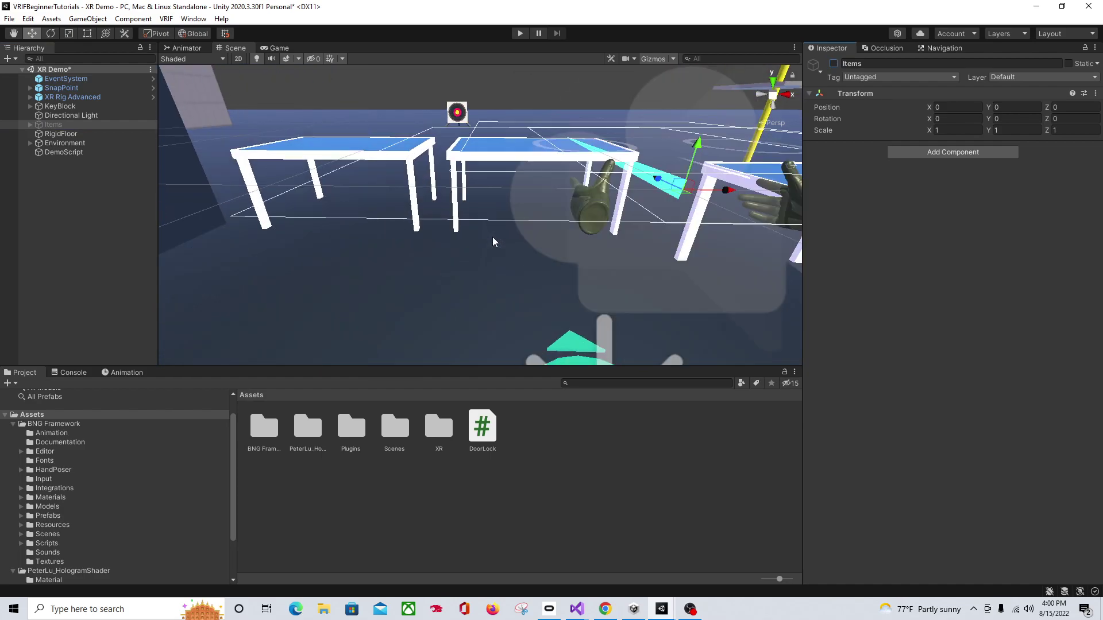
{"action": "middle_click_drag", "start_coordinate": [491, 237], "coordinate": [537, 225]}
{"action": "scroll", "coordinate": [537, 225], "scroll_direction": "up", "scroll_amount": 5}
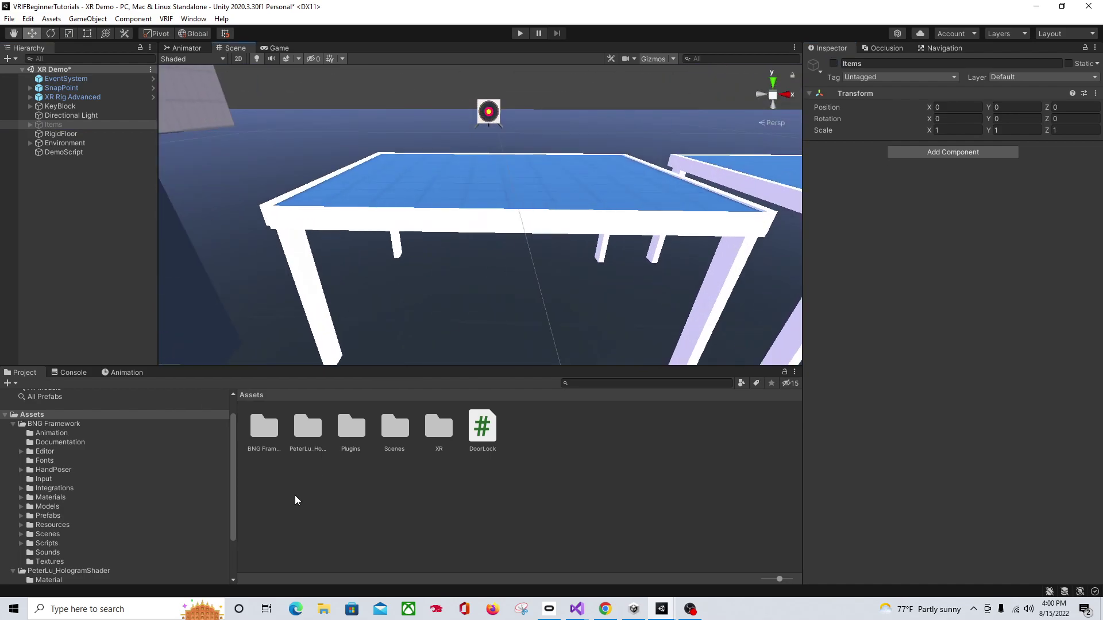
Step: Drag the Crowbar prefab from BNG Framework/Prefabs onto the table
{"action": "double_click", "coordinate": [272, 434]}
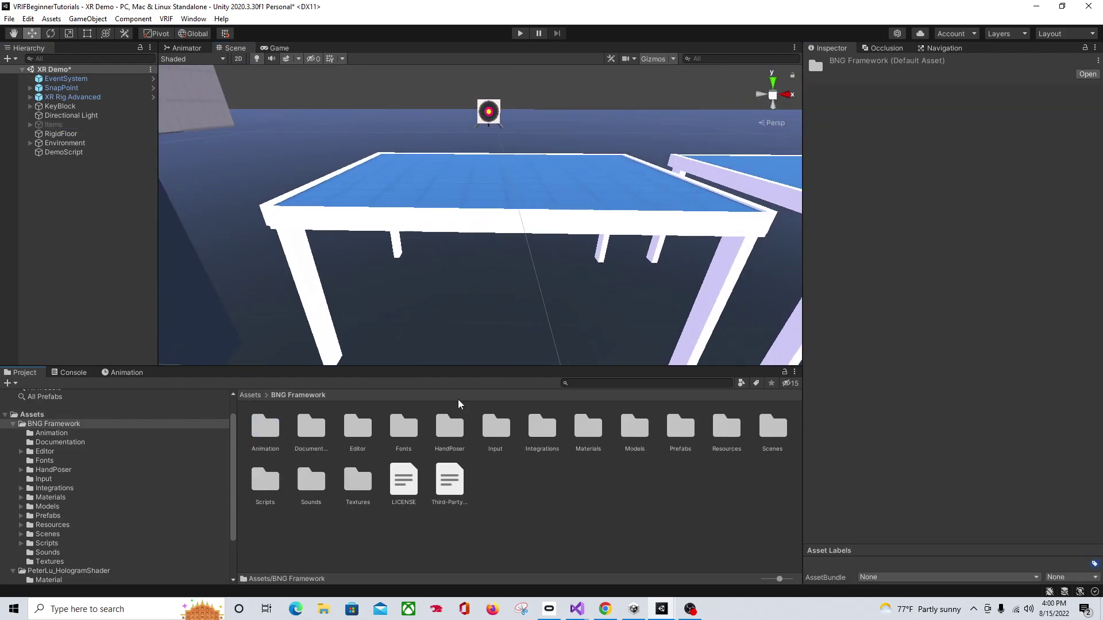
{"action": "double_click", "coordinate": [679, 431]}
{"action": "left_click_drag", "start_coordinate": [453, 490], "coordinate": [463, 69]}
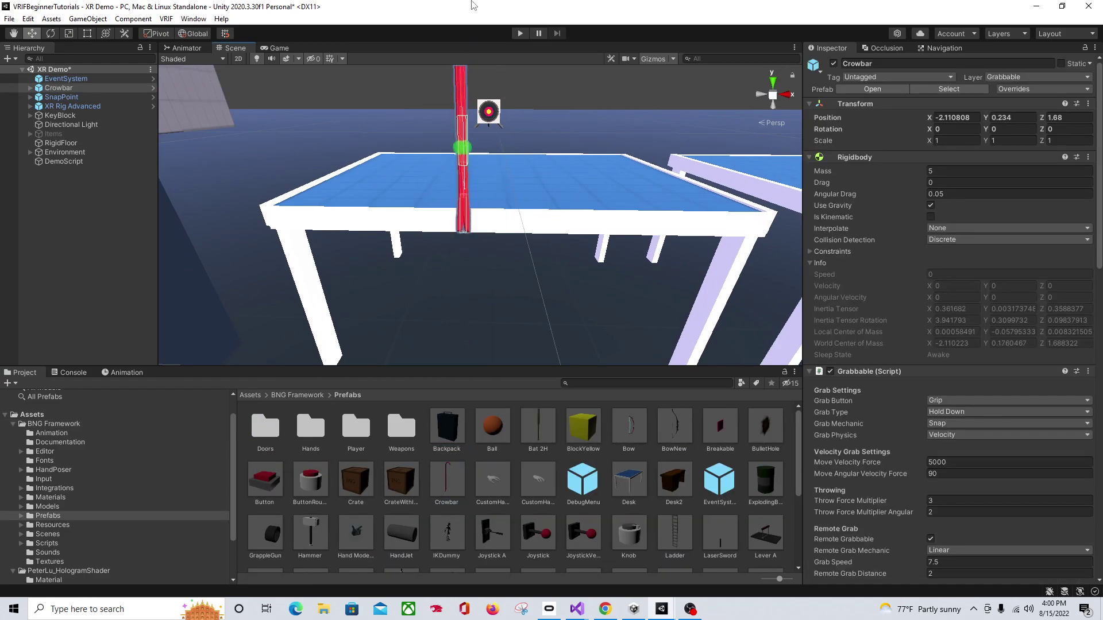
Step: Shift the Crowbar slightly along Z above the table and reframe the view around it
{"action": "scroll", "coordinate": [454, 204], "scroll_direction": "up", "scroll_amount": 3}
{"action": "left_click_drag", "start_coordinate": [297, 248], "coordinate": [373, 215]}
{"action": "right_click_drag", "start_coordinate": [374, 216], "coordinate": [379, 196]}
{"action": "middle_click_drag", "start_coordinate": [379, 196], "coordinate": [423, 183]}
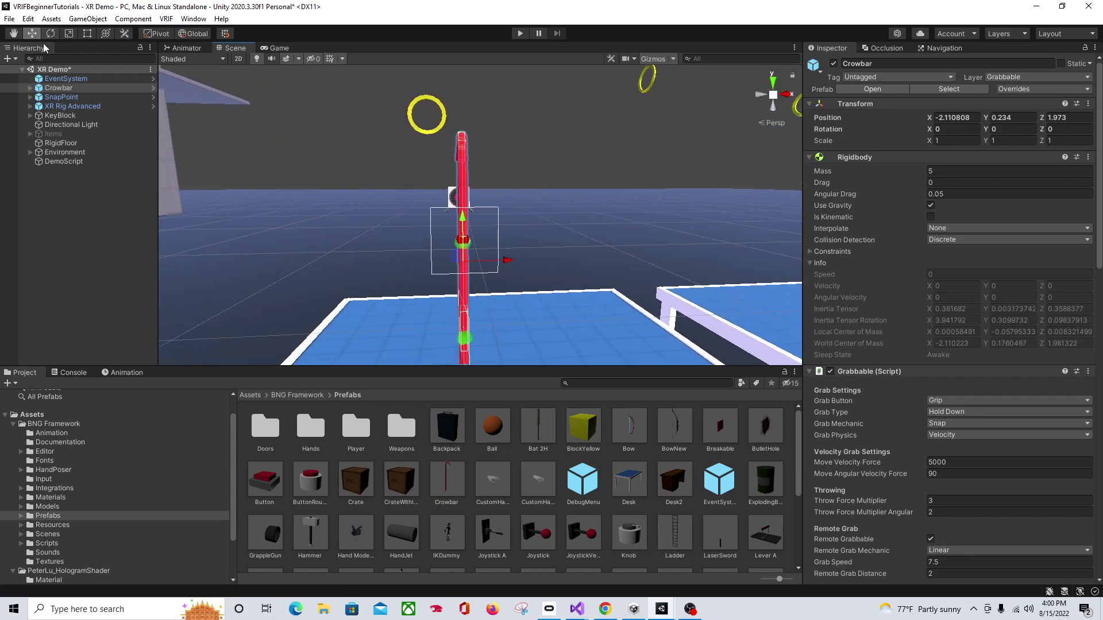
Step: Duplicate the Crowbar's mesh child and rename the copy CrowbarHolo
{"action": "left_click", "coordinate": [29, 87]}
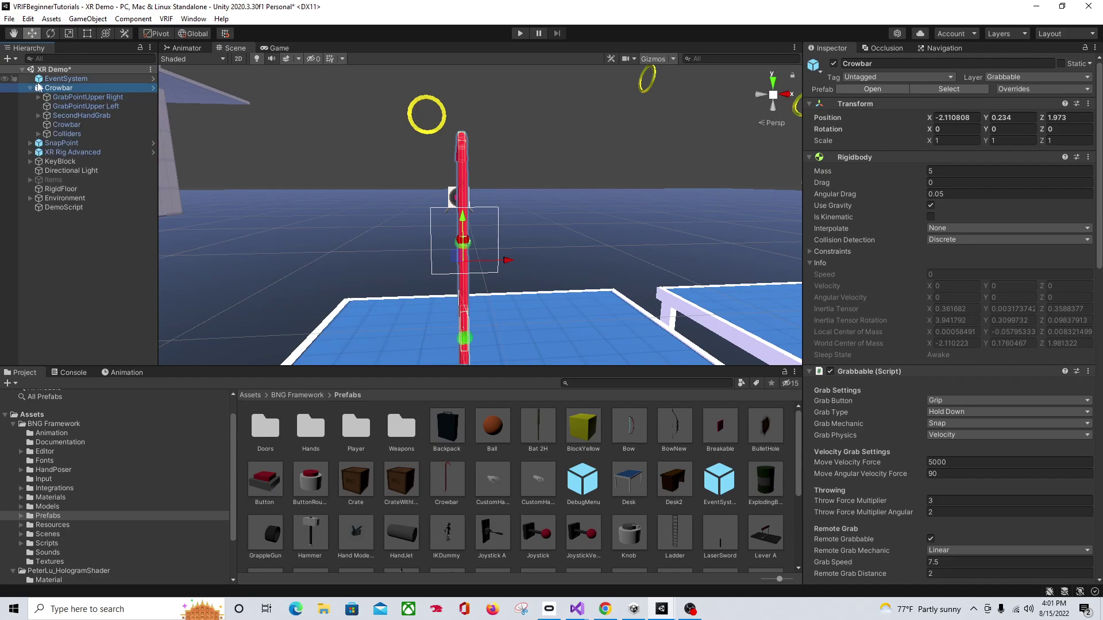
{"action": "left_click", "coordinate": [66, 125]}
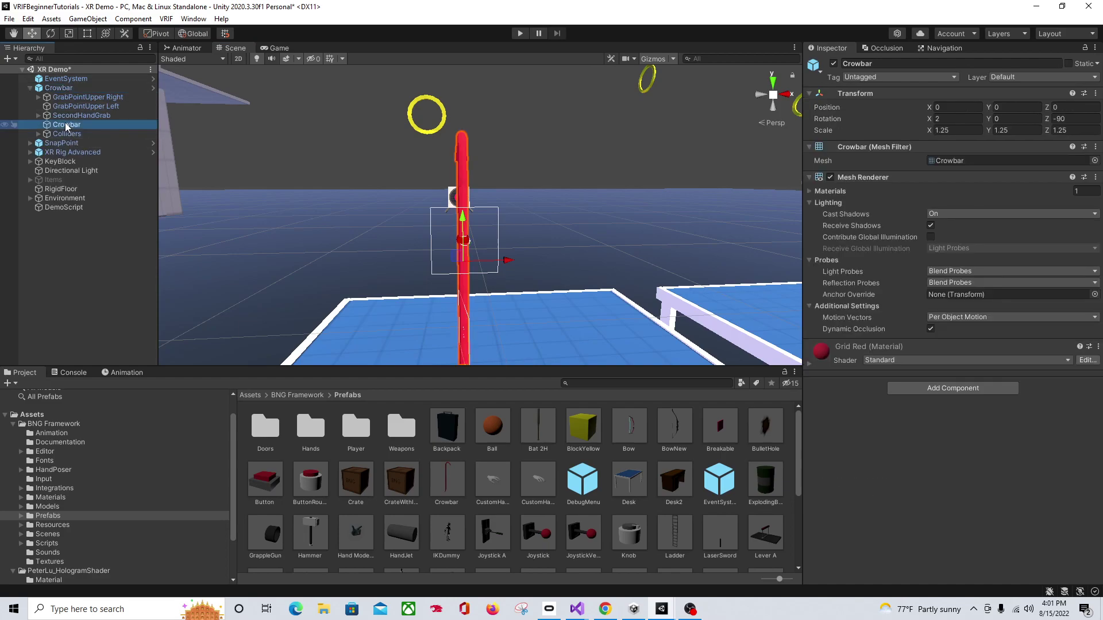
{"action": "left_click", "coordinate": [107, 135]}
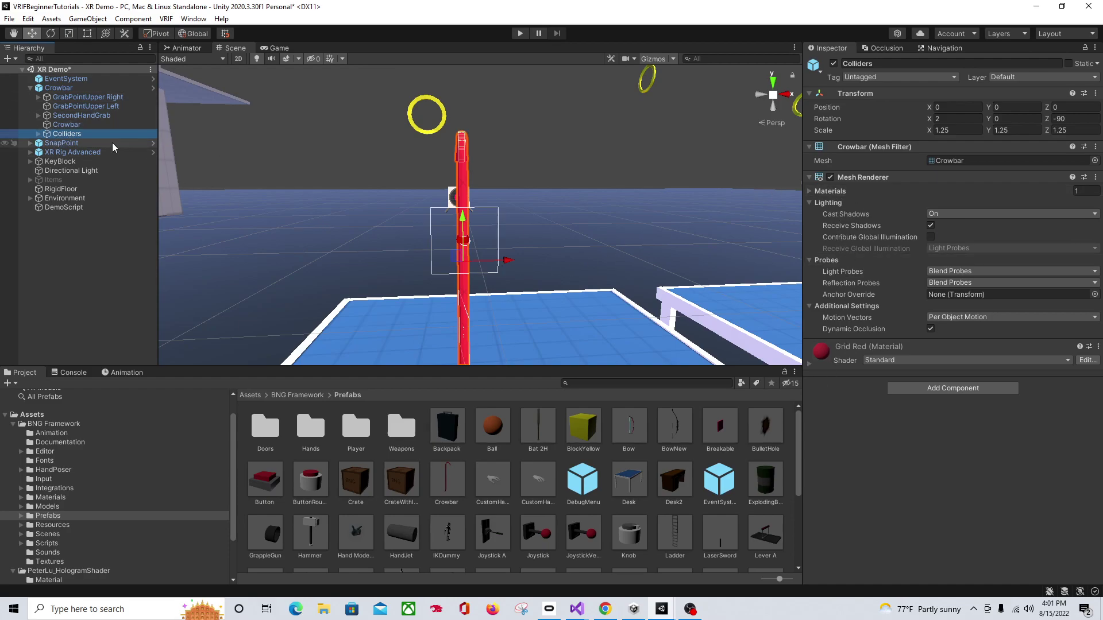
{"action": "left_click", "coordinate": [84, 124]}
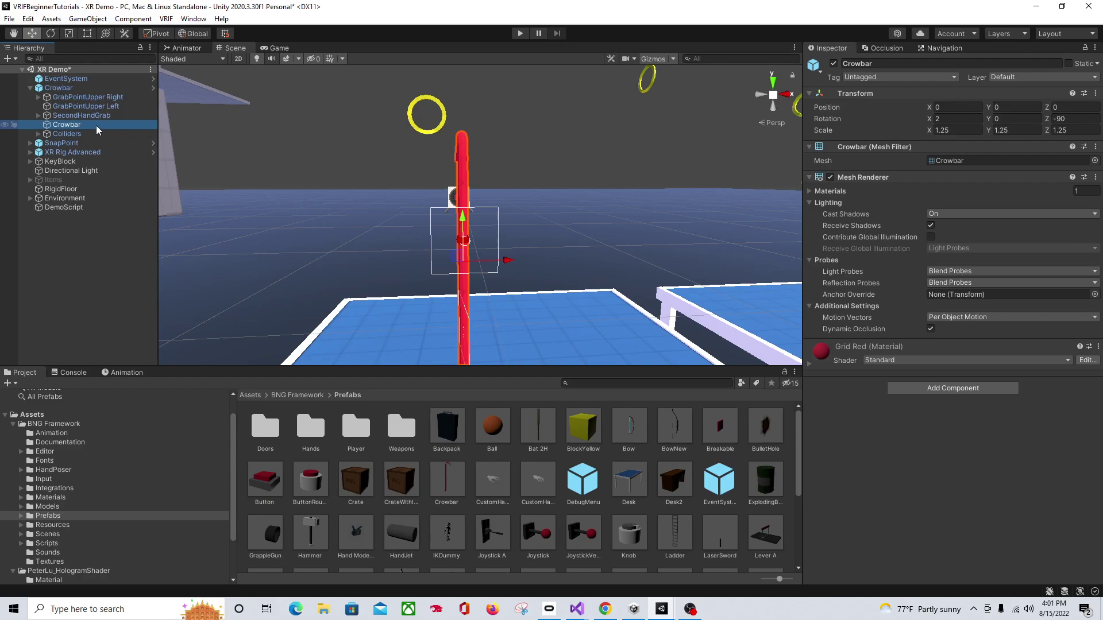
{"action": "key", "text": "ctrl+d"}
{"action": "right_click", "coordinate": [107, 142]}
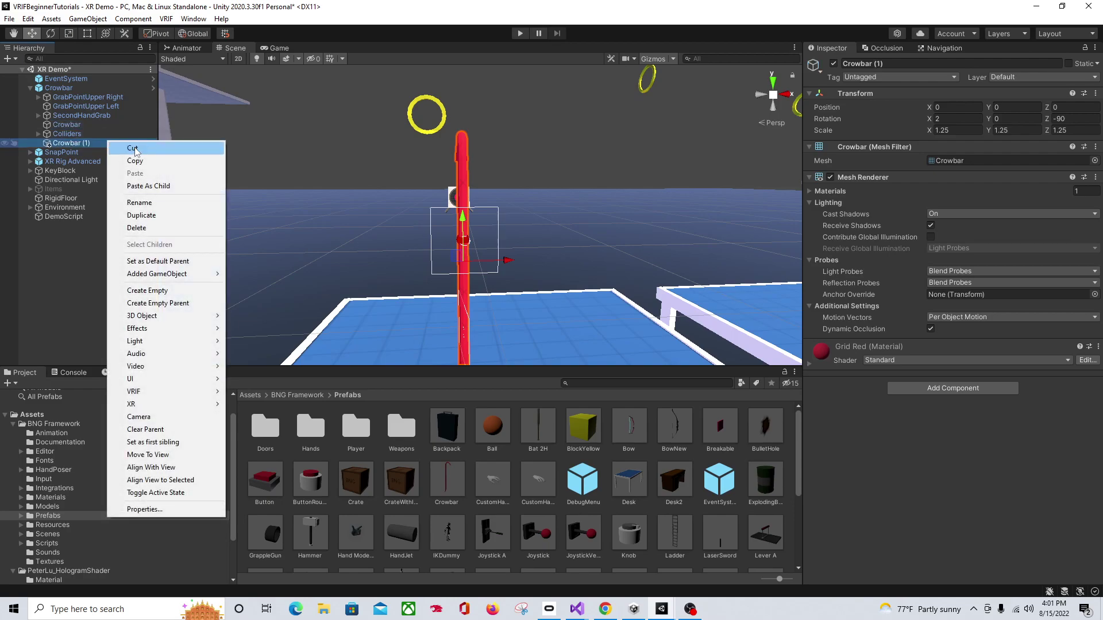
{"action": "left_click", "coordinate": [132, 204]}
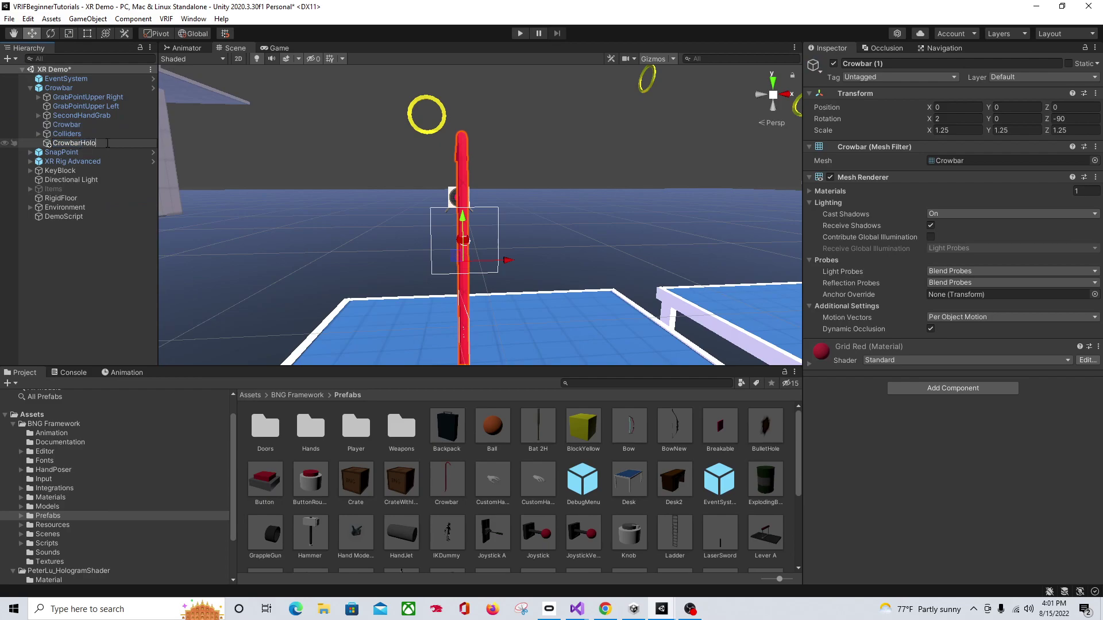
{"action": "key", "text": "Return"}
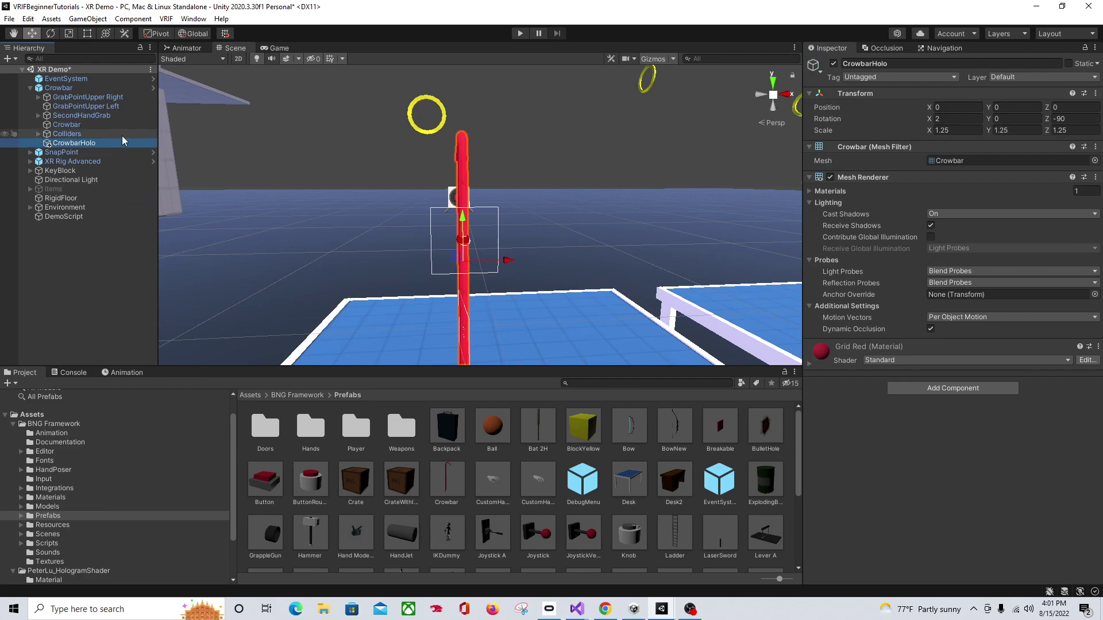
Step: Open the PeterLu_HologramShader Material folder in the Project window
{"action": "left_click", "coordinate": [254, 396]}
{"action": "double_click", "coordinate": [305, 440]}
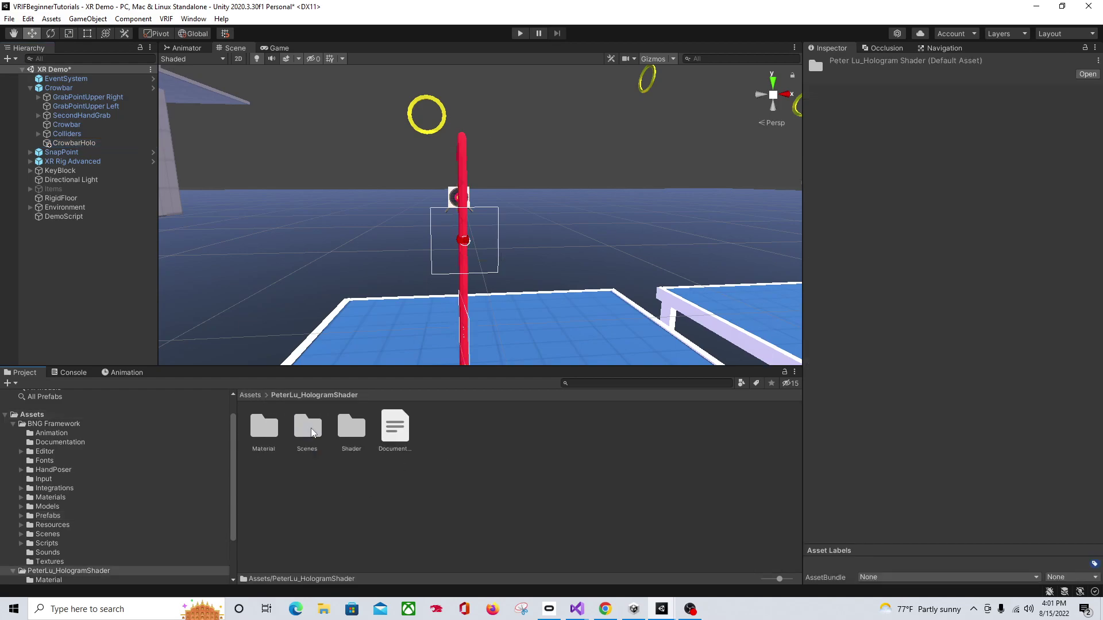
{"action": "double_click", "coordinate": [265, 431]}
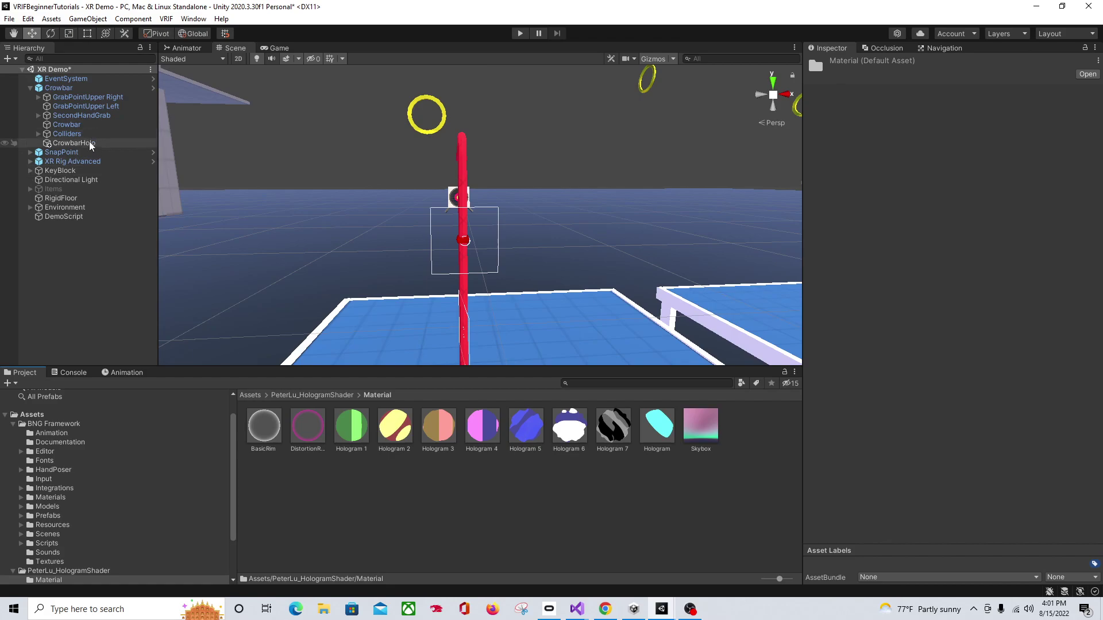
Step: Unpack the Crowbar prefab instance
{"action": "left_click", "coordinate": [73, 88]}
{"action": "right_click", "coordinate": [79, 87]}
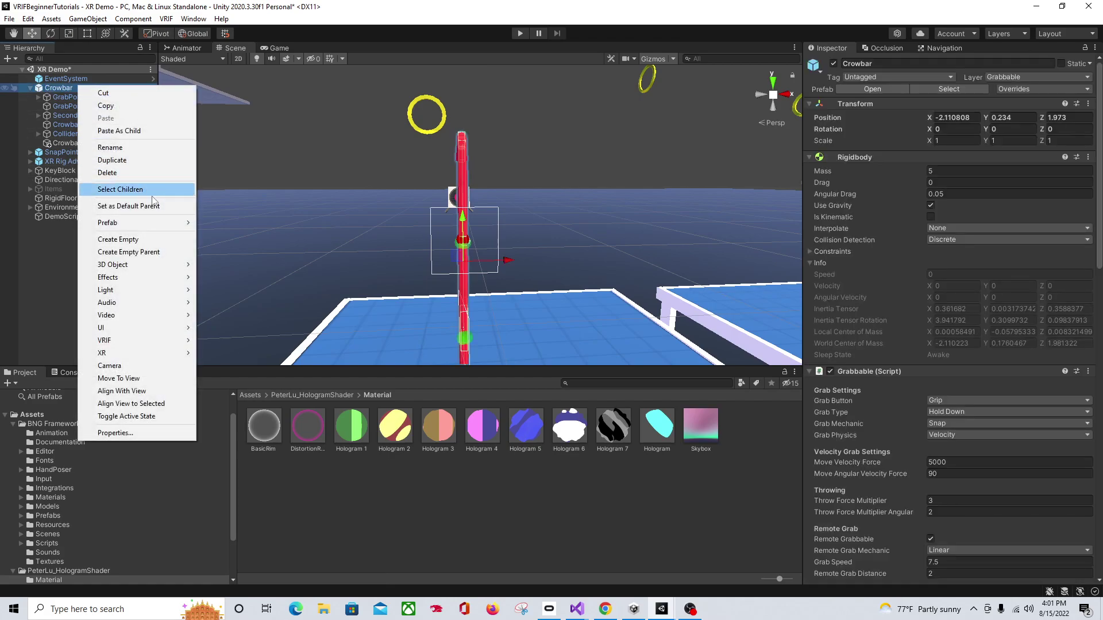
{"action": "mouse_move", "coordinate": [138, 223]}
{"action": "left_click", "coordinate": [225, 273]}
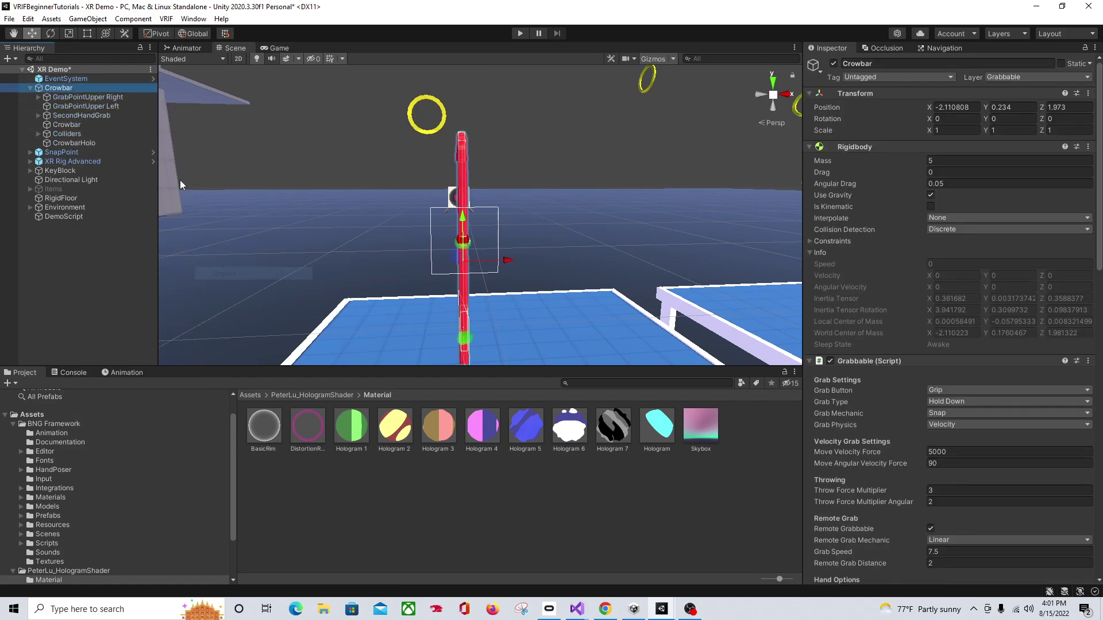
Step: Assign the BasicRim material to CrowbarHolo and expand its Custom/Rim settings
{"action": "left_click", "coordinate": [79, 143]}
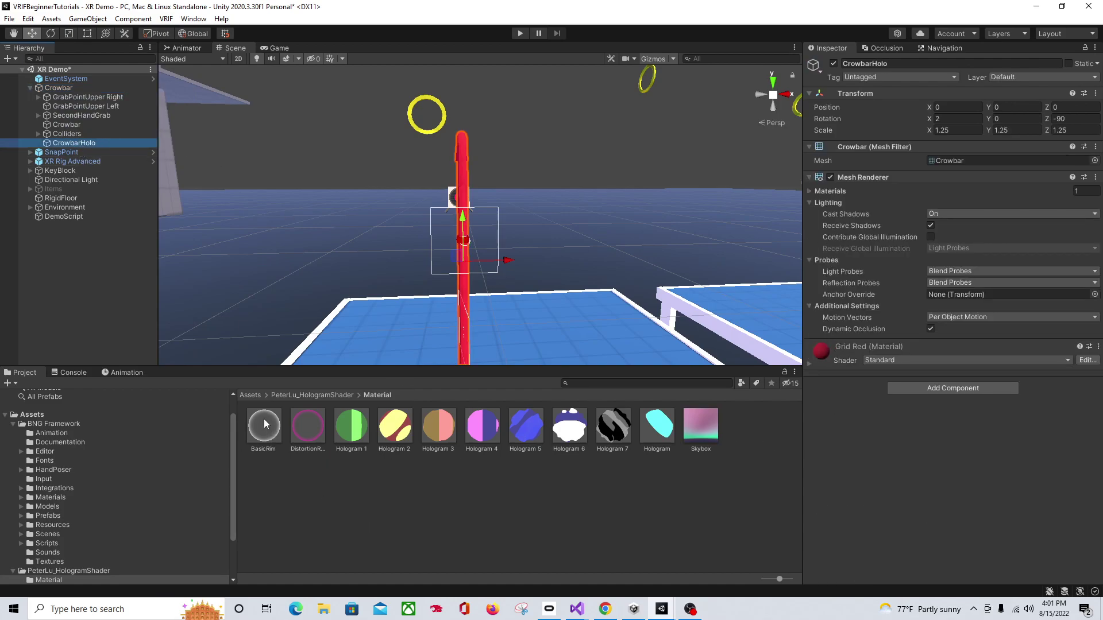
{"action": "left_click_drag", "start_coordinate": [266, 424], "coordinate": [834, 454]}
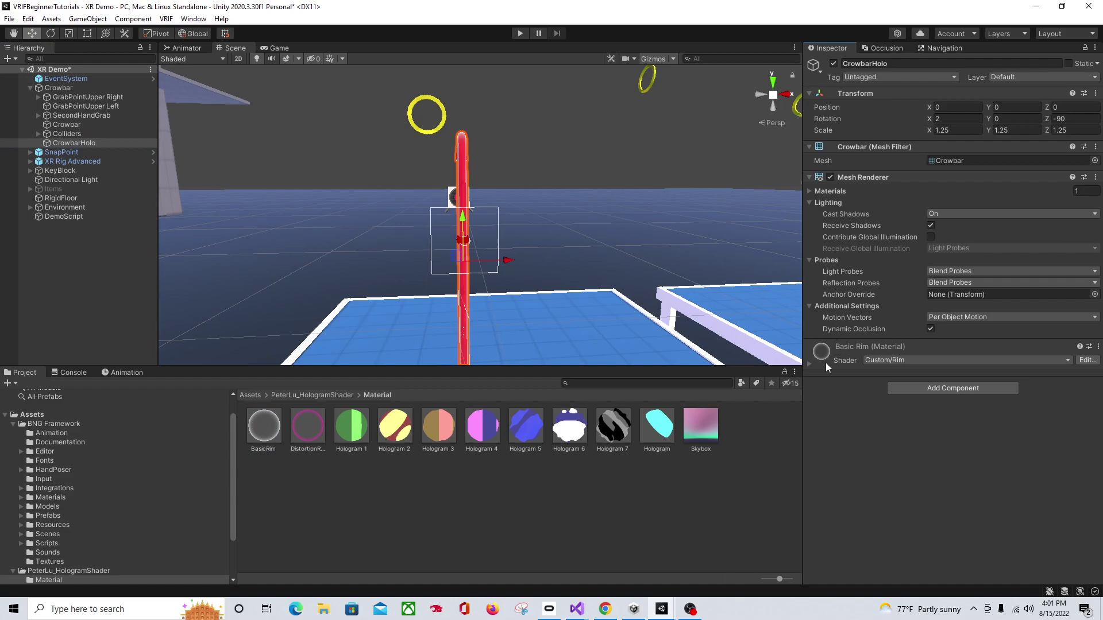
{"action": "left_click", "coordinate": [809, 363]}
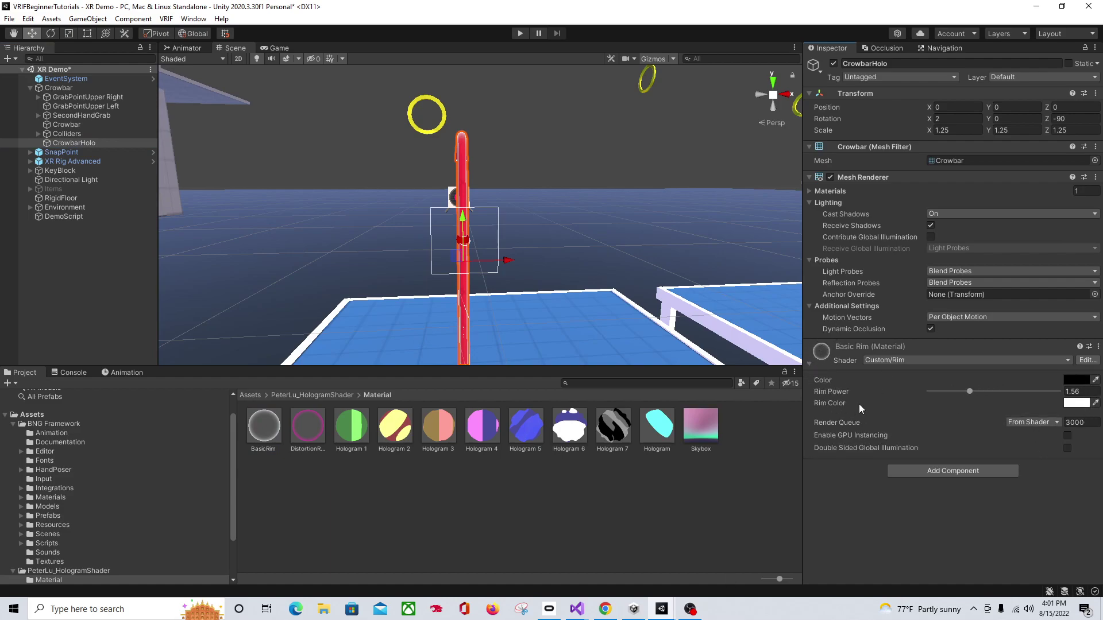
{"action": "left_click", "coordinate": [1080, 381]}
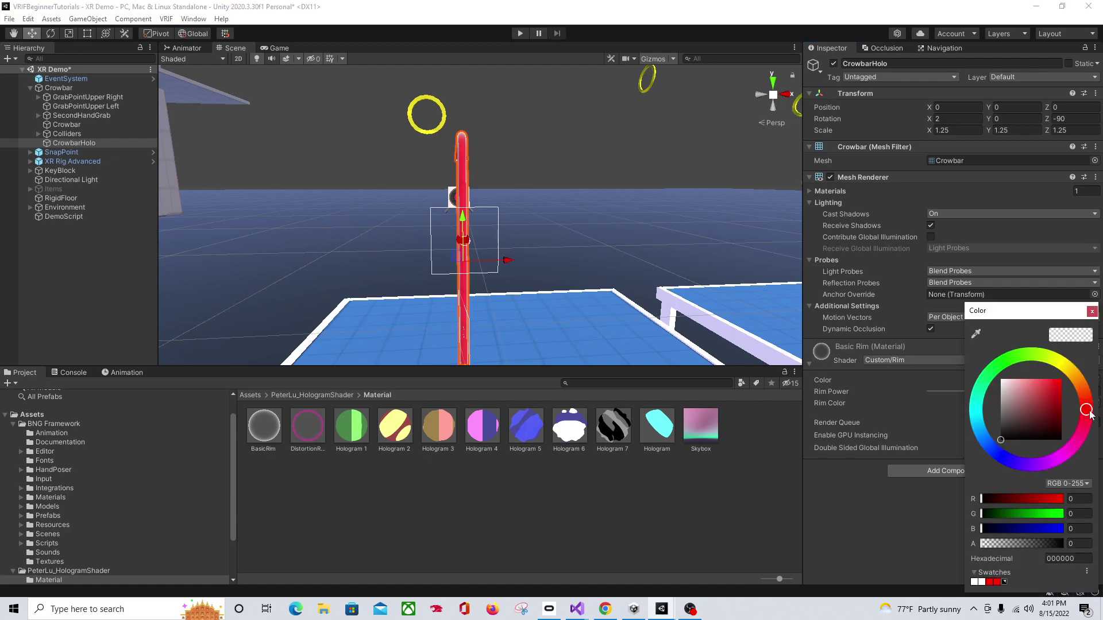
Step: Set the Basic Rim main colour to strong orange and the rim colour to red
{"action": "left_click_drag", "start_coordinate": [1091, 414], "coordinate": [1090, 396]}
{"action": "left_click_drag", "start_coordinate": [1005, 441], "coordinate": [1060, 398]}
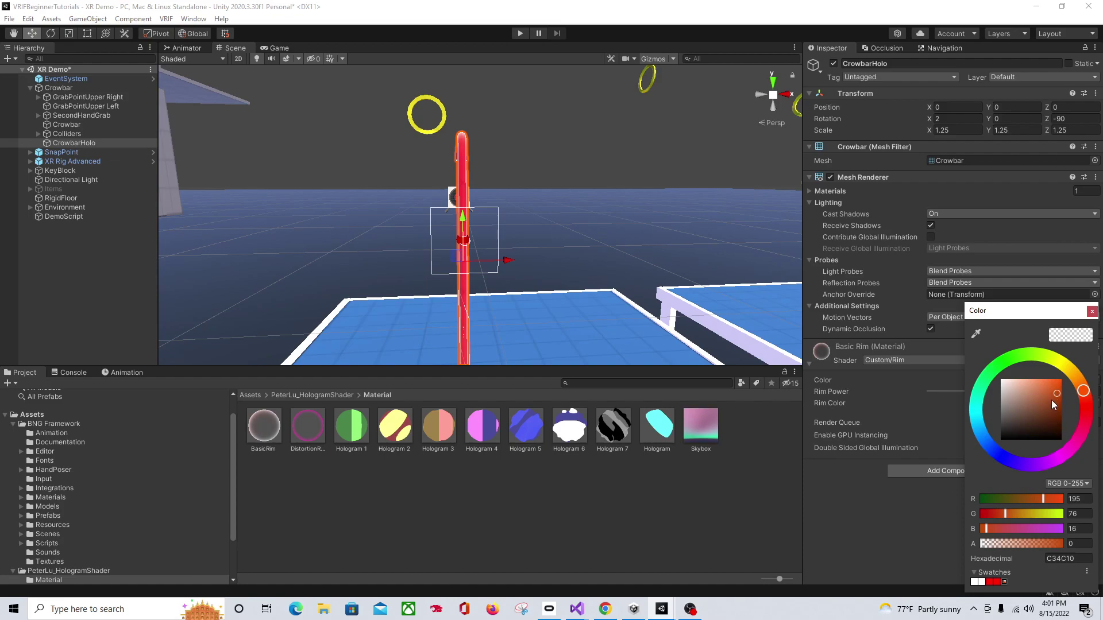
{"action": "left_click", "coordinate": [923, 404]}
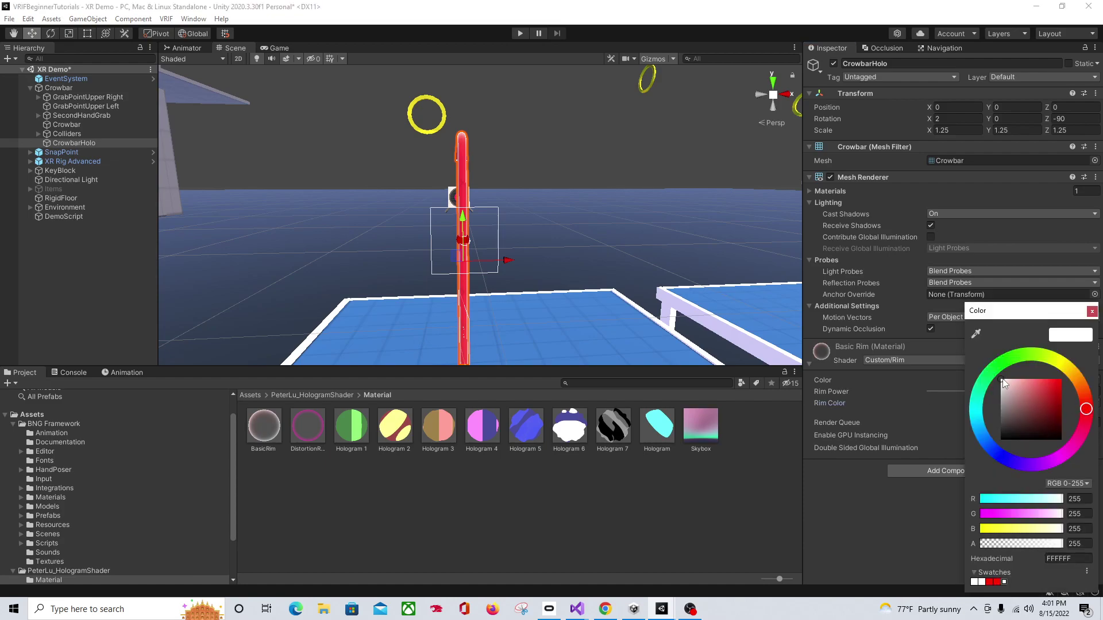
{"action": "left_click_drag", "start_coordinate": [1034, 402], "coordinate": [1060, 421]}
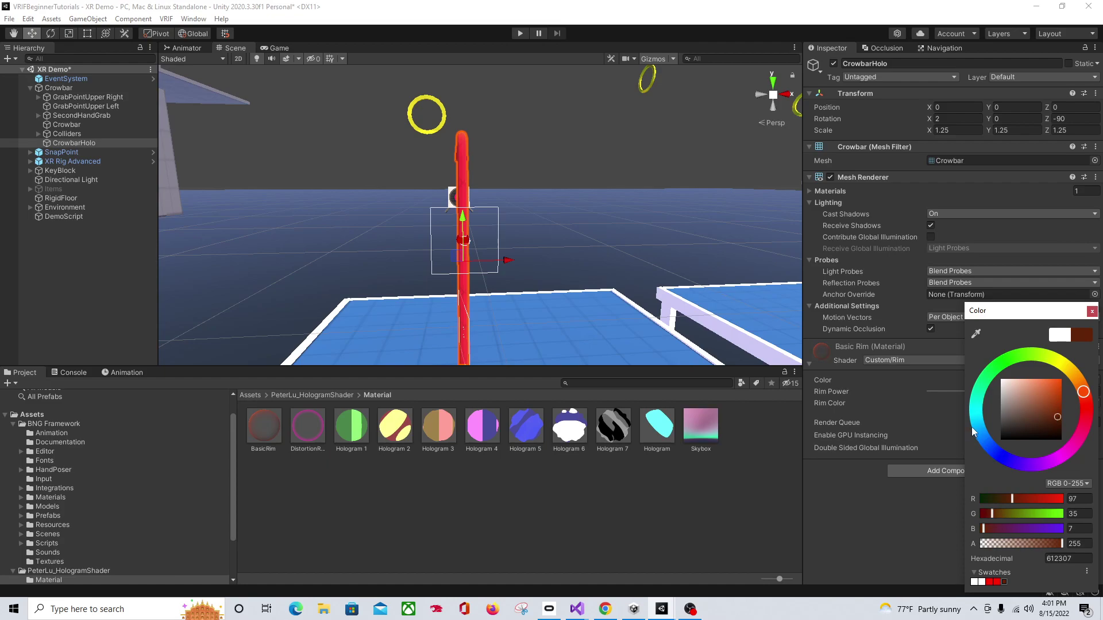
{"action": "left_click", "coordinate": [920, 404]}
Step: Lower the material's Rim Power to 0.08 to soften the glow
{"action": "right_click_drag", "start_coordinate": [402, 287], "coordinate": [513, 319]}
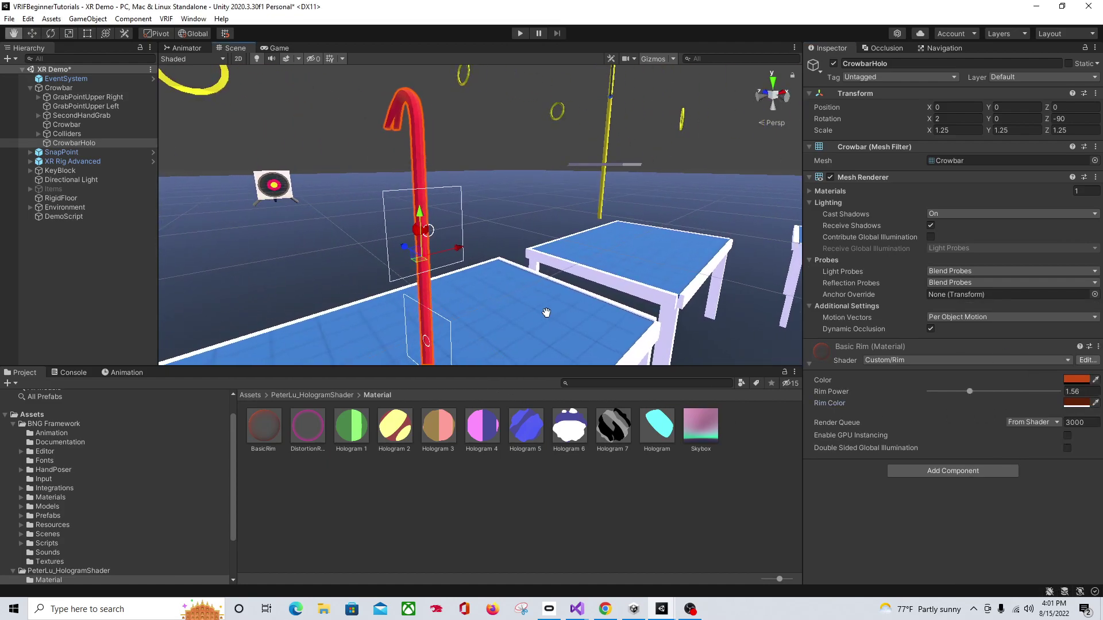
{"action": "middle_click_drag", "start_coordinate": [546, 312], "coordinate": [718, 316]}
{"action": "left_click_drag", "start_coordinate": [969, 391], "coordinate": [932, 397]}
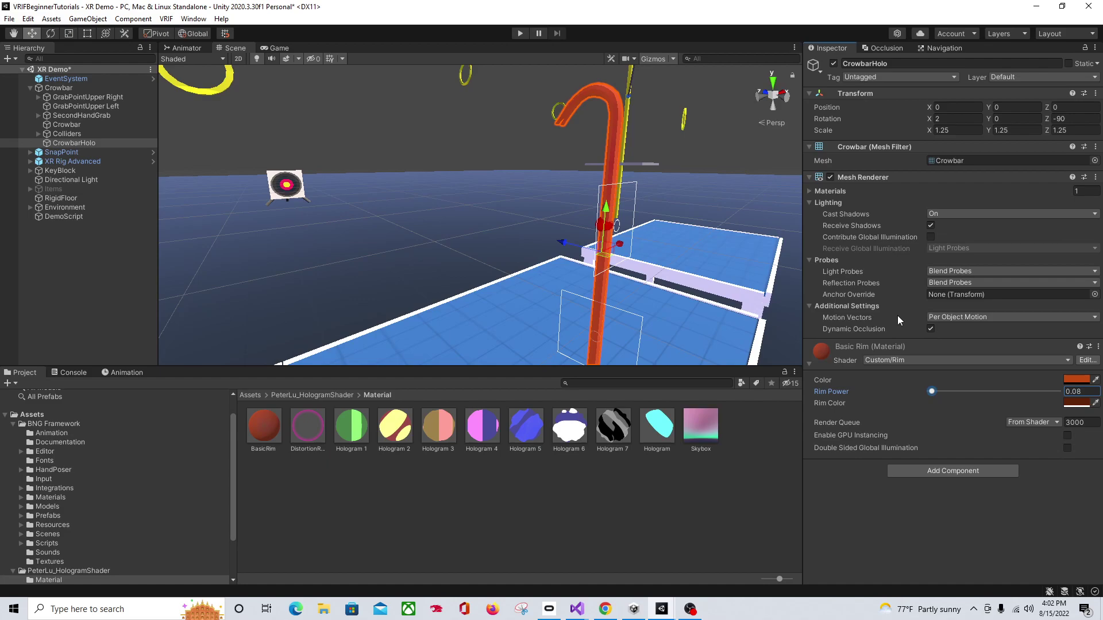
Step: Toggle CrowbarHolo's Mesh Renderer to compare, leaving it disabled
{"action": "left_click", "coordinate": [831, 179]}
{"action": "left_click", "coordinate": [831, 179]}
{"action": "left_click", "coordinate": [832, 179]}
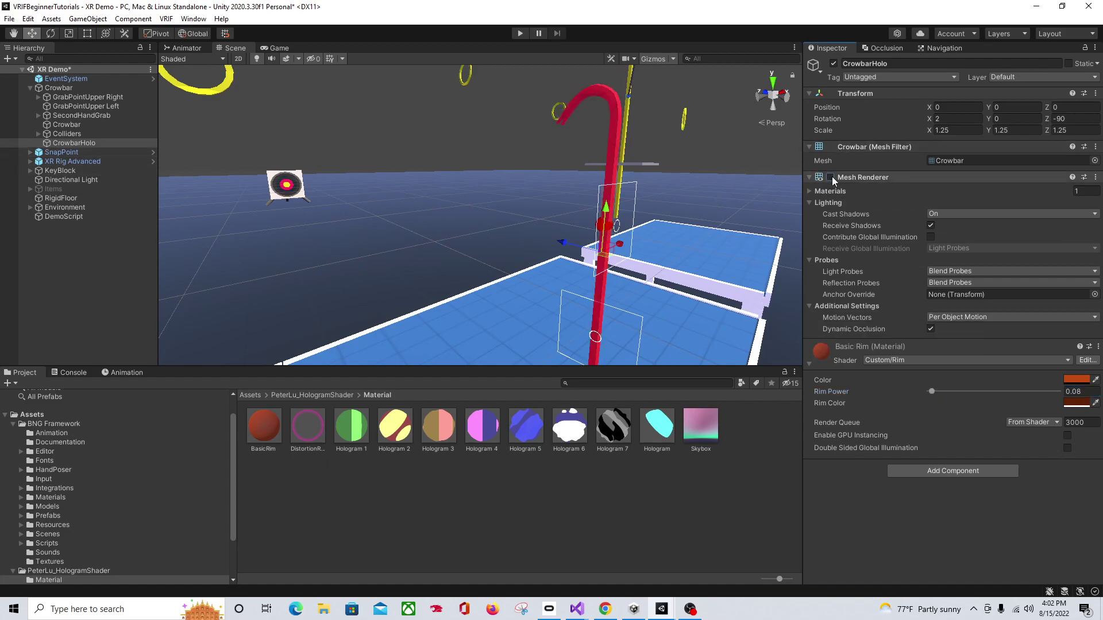
{"action": "left_click", "coordinate": [831, 179]}
{"action": "left_click", "coordinate": [832, 178]}
{"action": "left_click", "coordinate": [831, 178]}
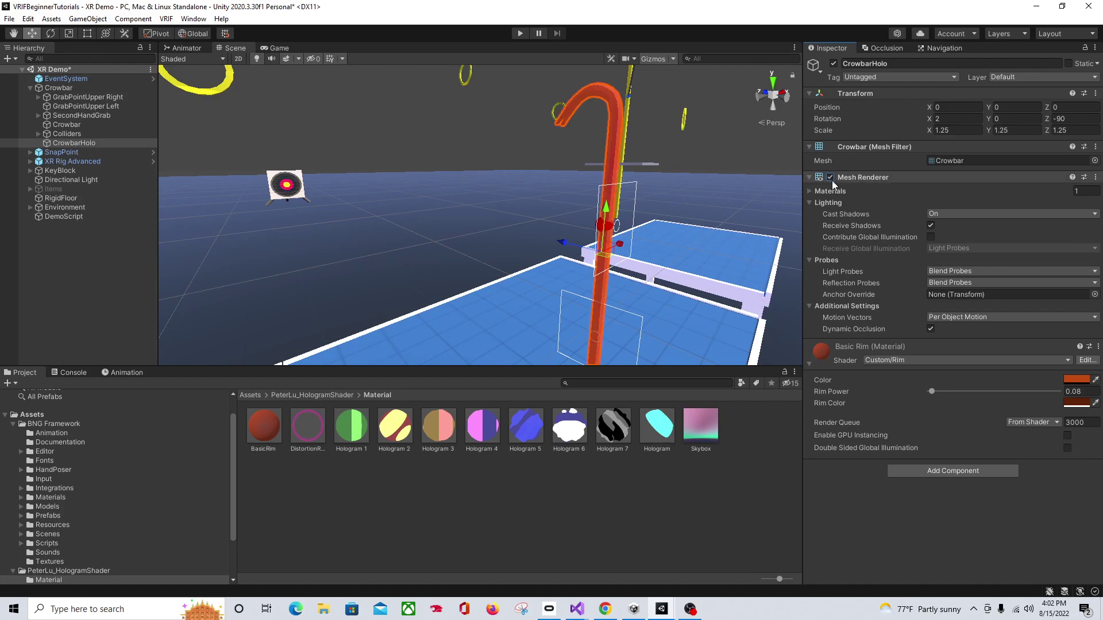
{"action": "left_click", "coordinate": [832, 178]}
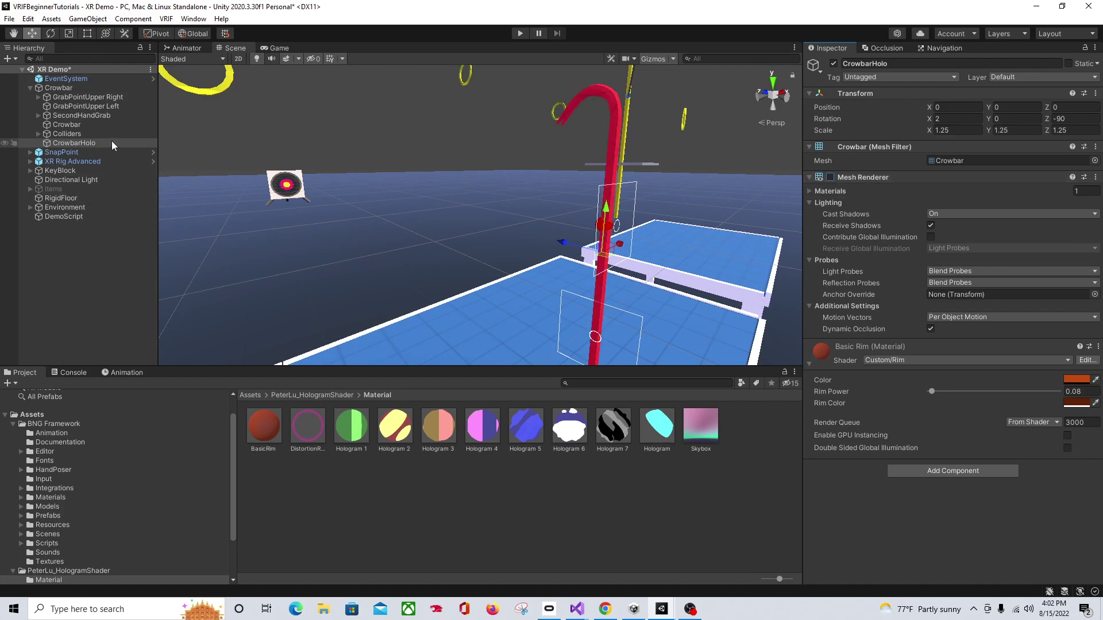
Step: Add a Grabbable Highlight component to Crowbar and open GrabbableHighlight.cs for editing
{"action": "left_click", "coordinate": [59, 87]}
{"action": "scroll", "coordinate": [883, 468], "scroll_direction": "down", "scroll_amount": 15}
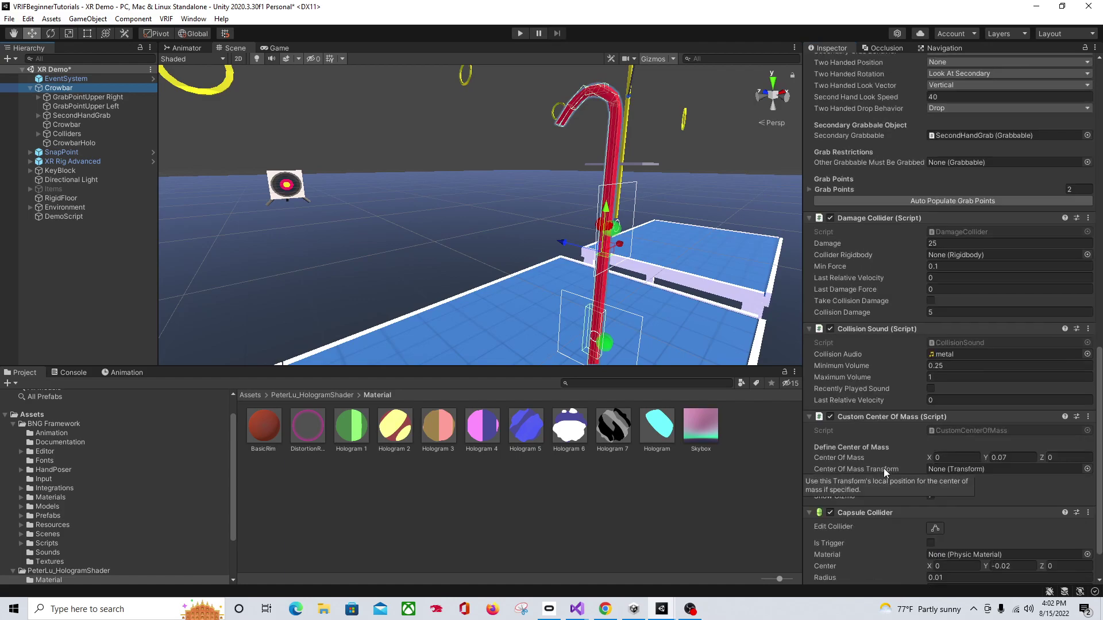
{"action": "left_click", "coordinate": [922, 572]}
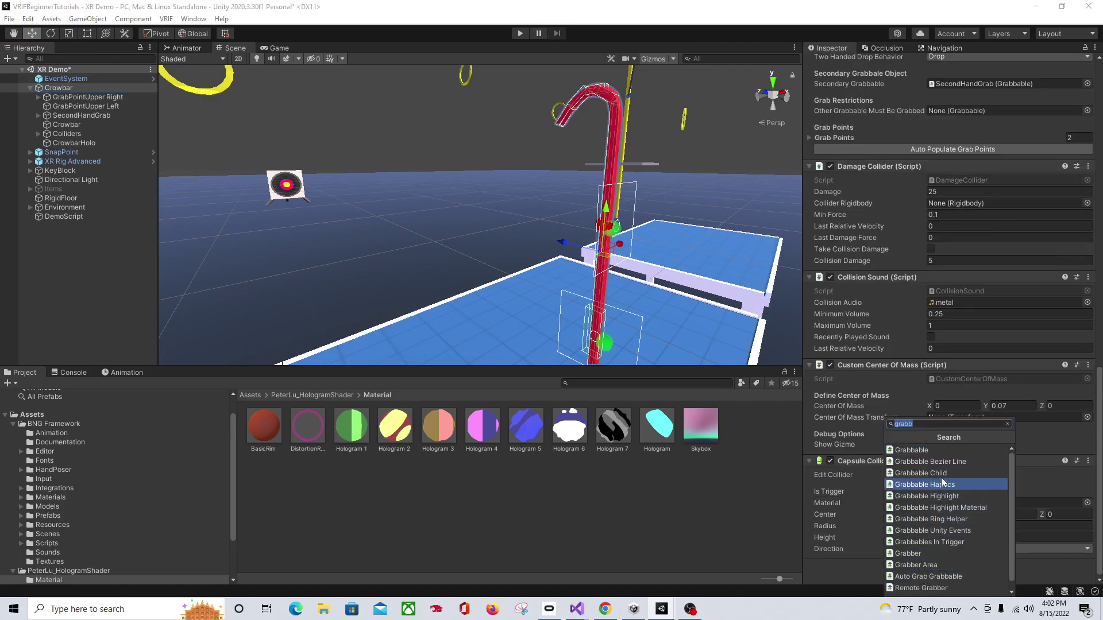
{"action": "left_click", "coordinate": [927, 496]}
{"action": "scroll", "coordinate": [874, 502], "scroll_direction": "down", "scroll_amount": 3}
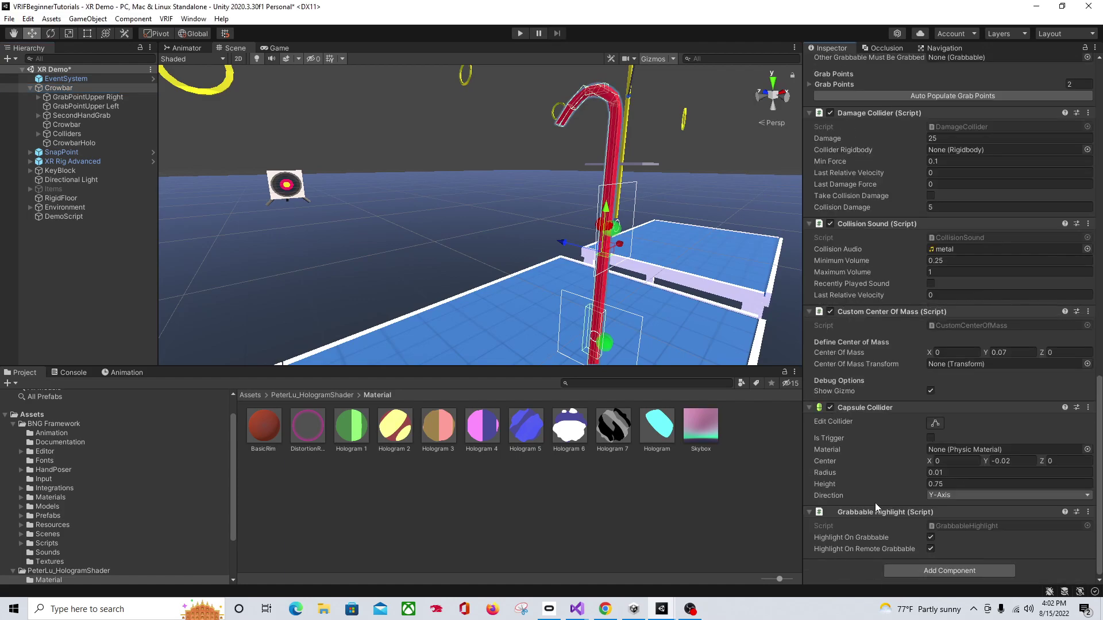
{"action": "right_click", "coordinate": [908, 512]}
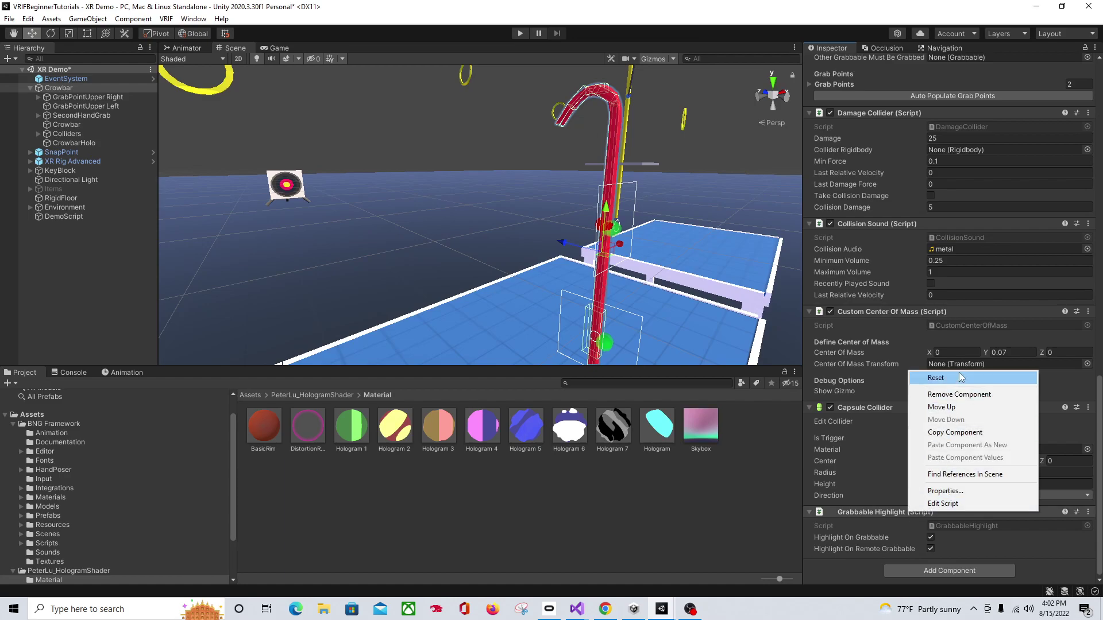
{"action": "left_click", "coordinate": [956, 504]}
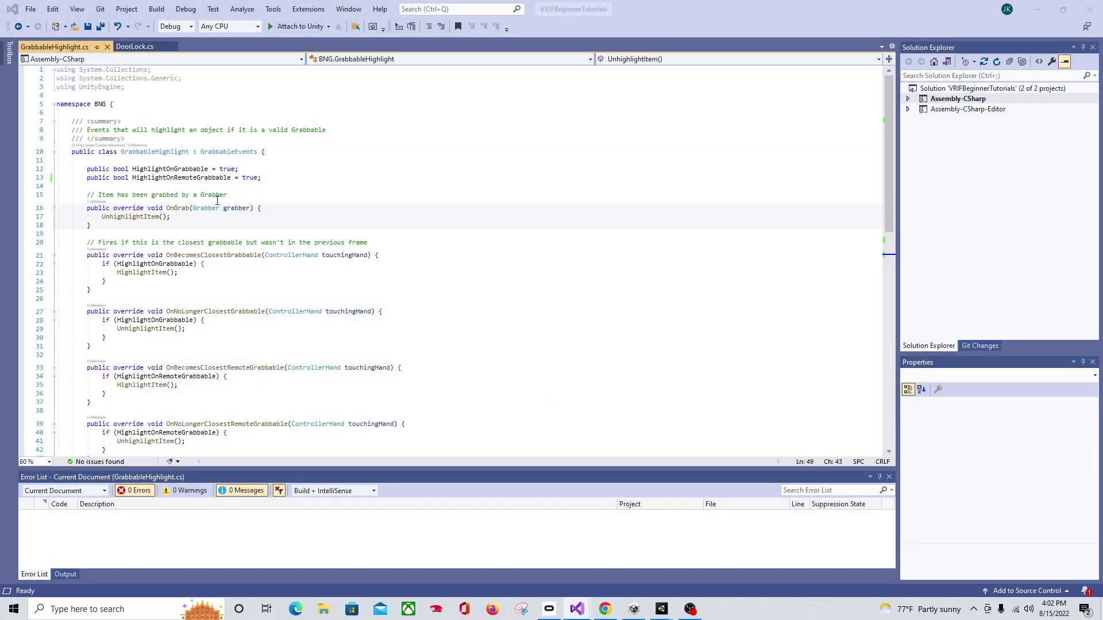
Step: Add 'public GameObject holoParent;' and a private MeshRenderer[] meshHolos field below the bool fields
{"action": "left_click", "coordinate": [305, 177]}
{"action": "key", "text": "Return"}
{"action": "key", "text": "Return"}
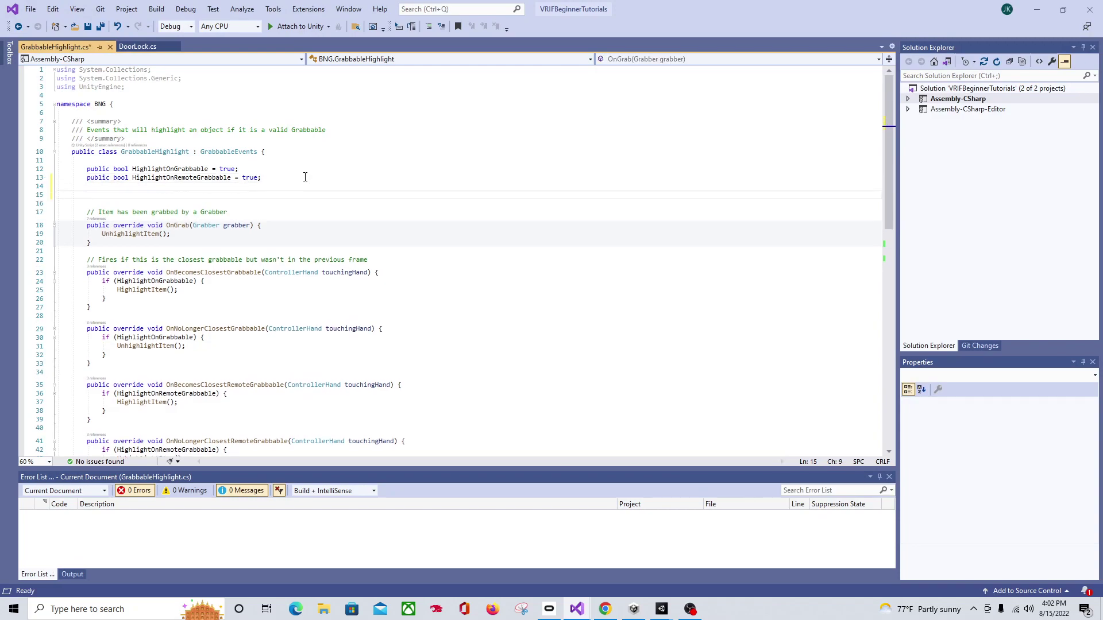
{"action": "type", "text": "public "}
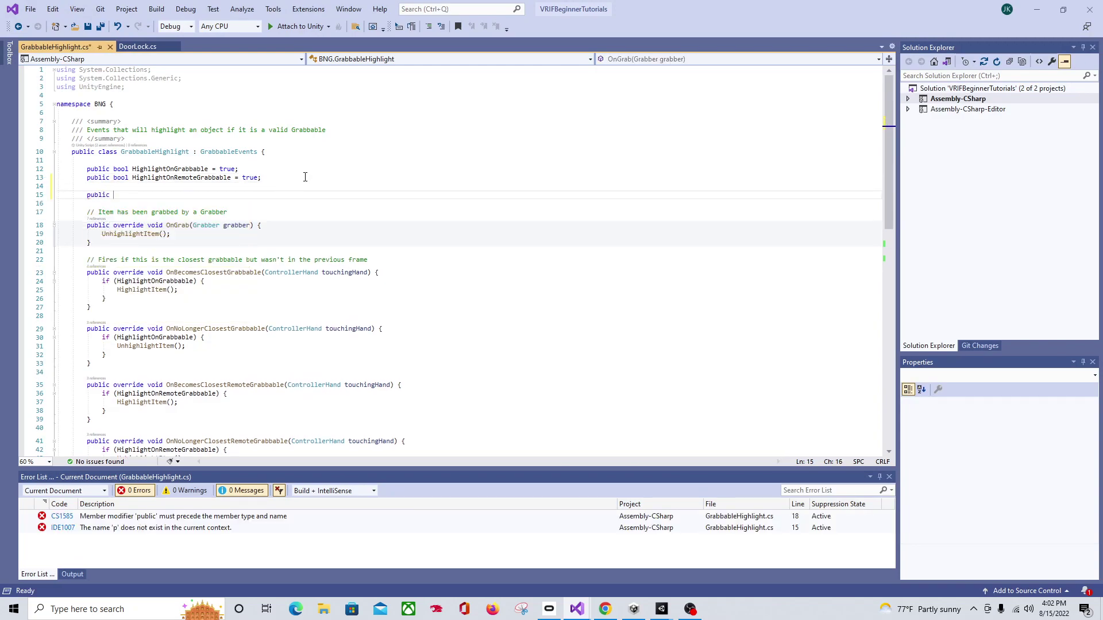
{"action": "type", "text": "GameObject "}
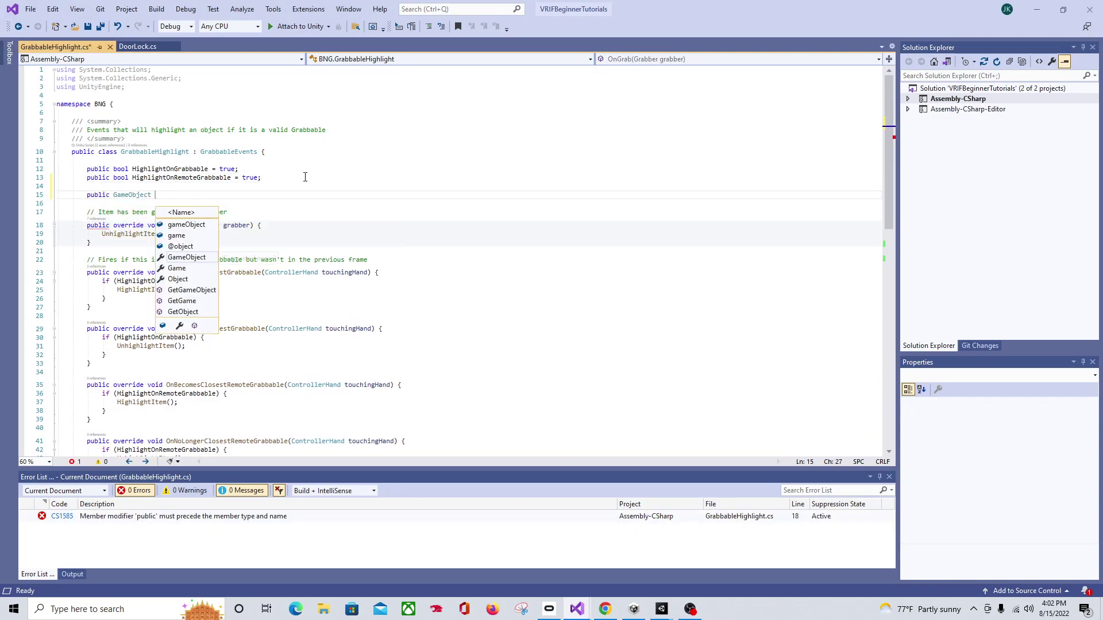
{"action": "type", "text": "holoPa"}
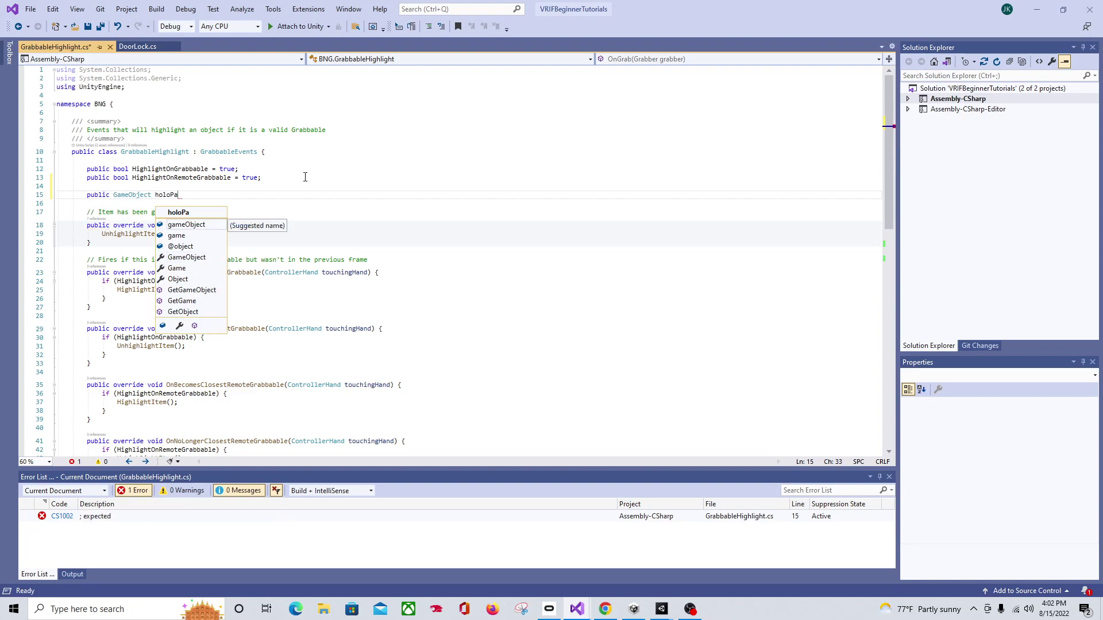
{"action": "type", "text": "rent;"}
{"action": "key", "text": "Return"}
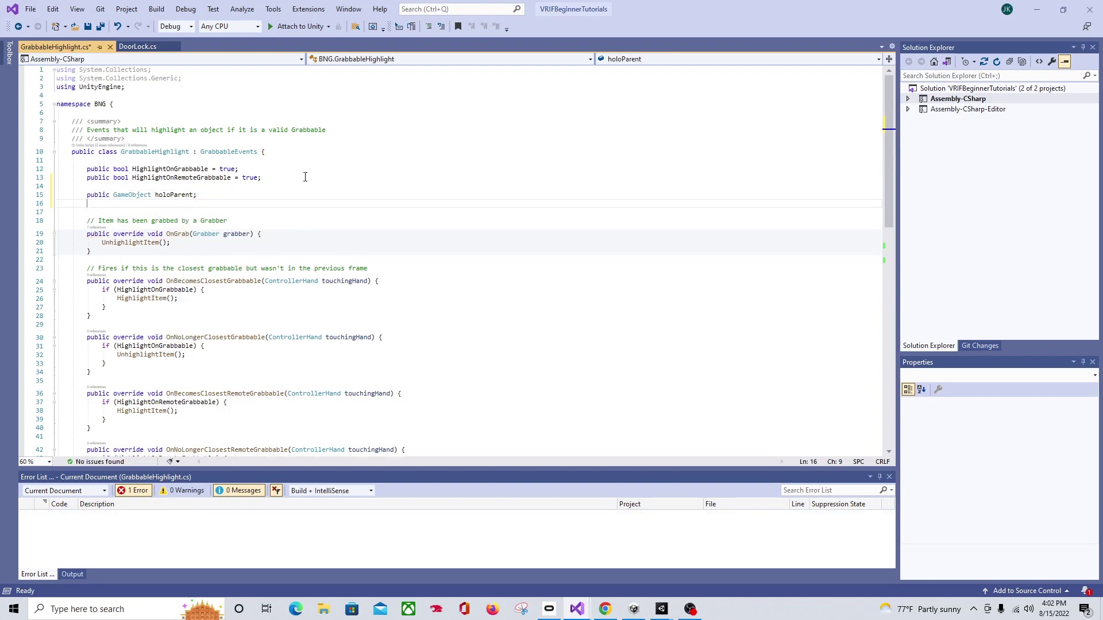
{"action": "type", "text": "private "}
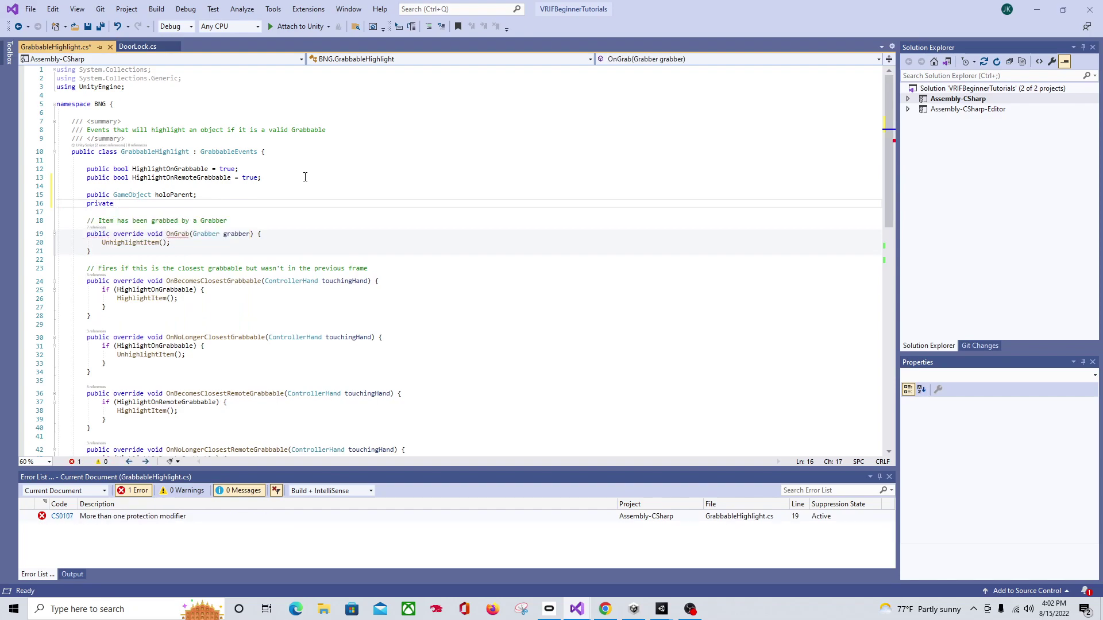
{"action": "type", "text": "MeshRenderer"}
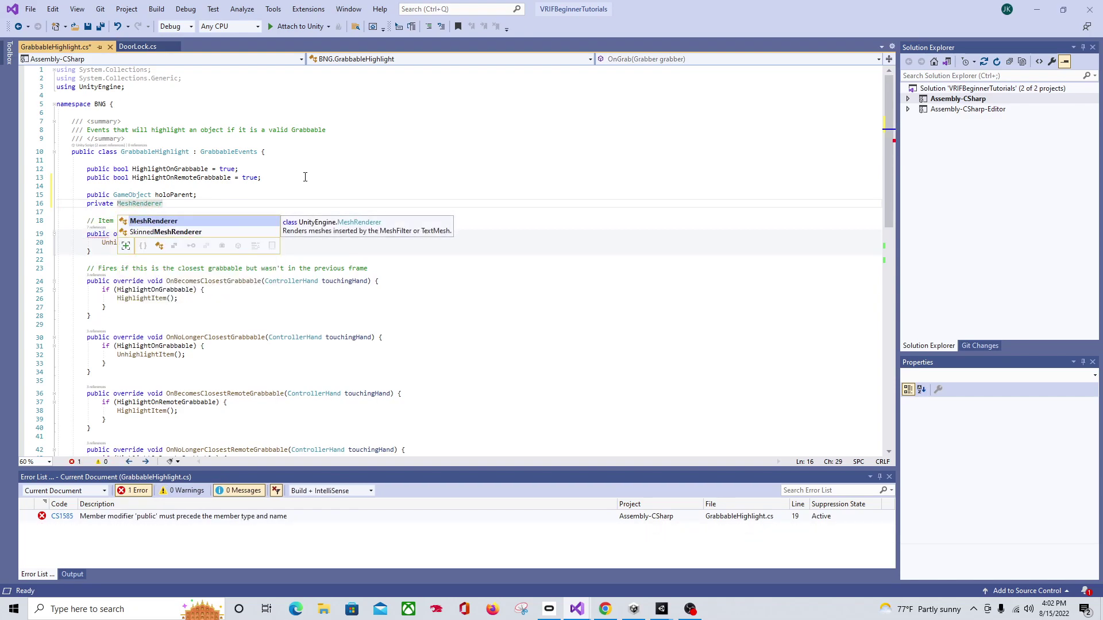
{"action": "type", "text": "[]] "}
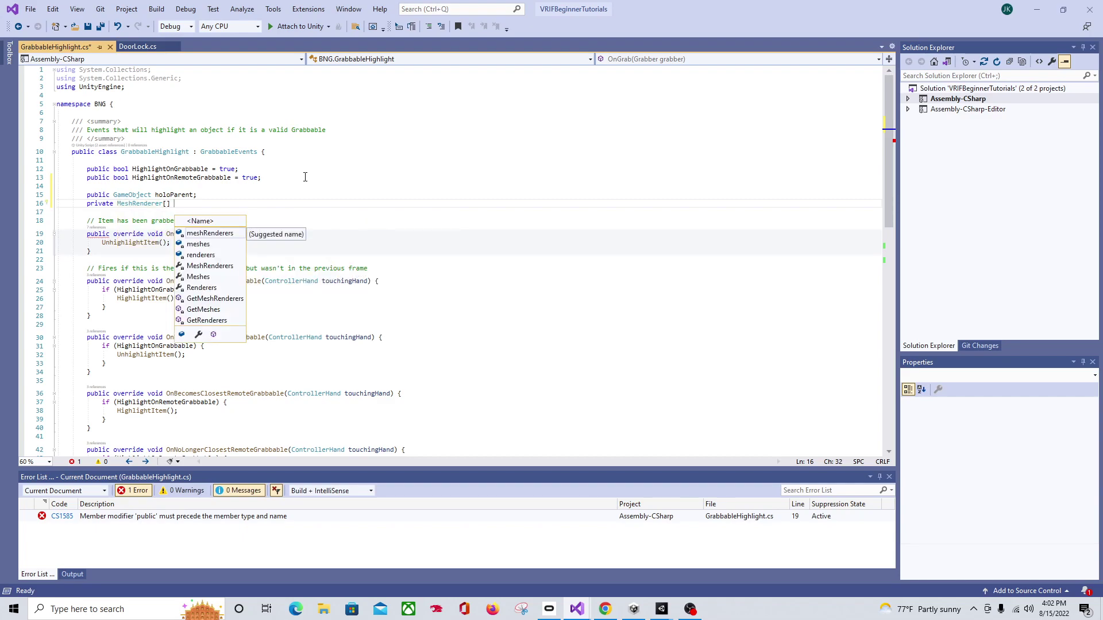
{"action": "type", "text": "meshHolos"}
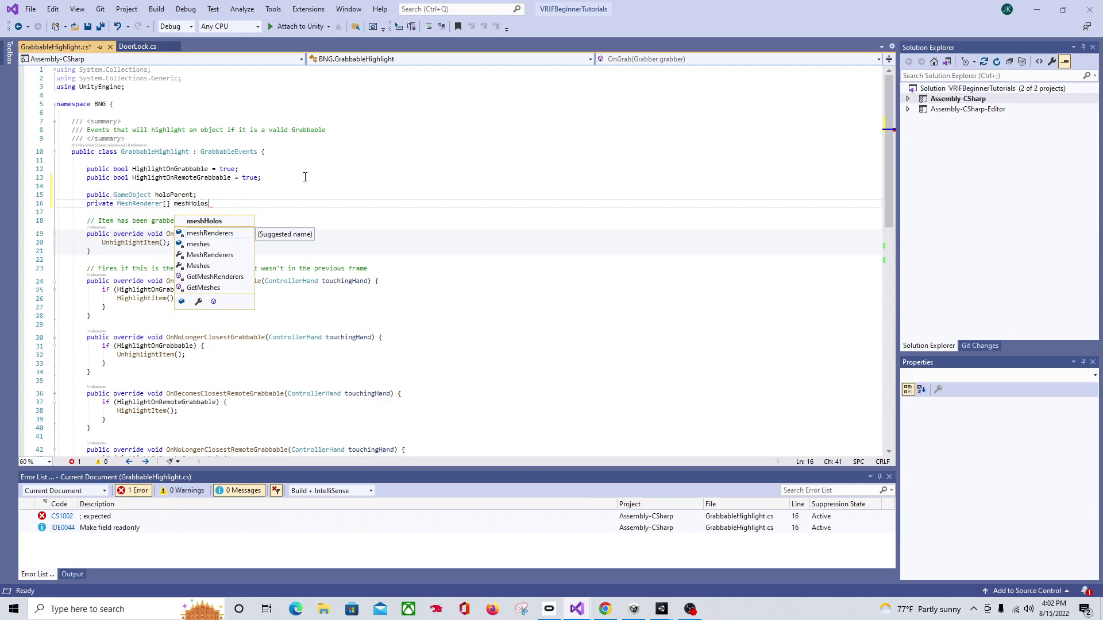
{"action": "type", "text": ";"}
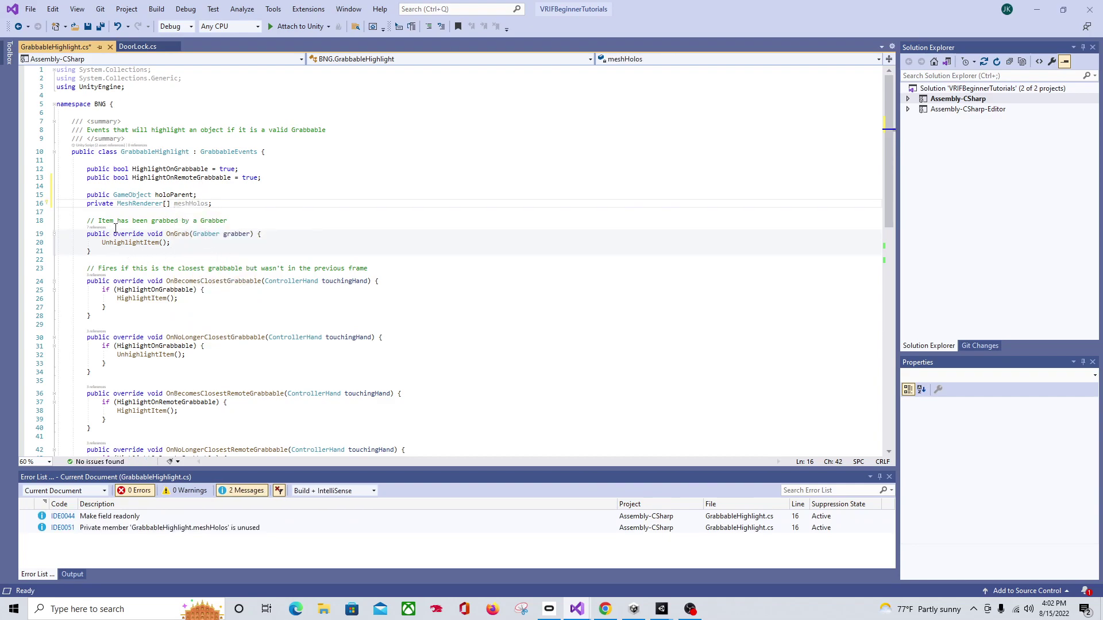
Step: Write a Start() setting meshHolos = holoParent.GetComponentsInChildren<MeshRenderer>(); and save
{"action": "key", "text": "Return"}
{"action": "key", "text": "Return"}
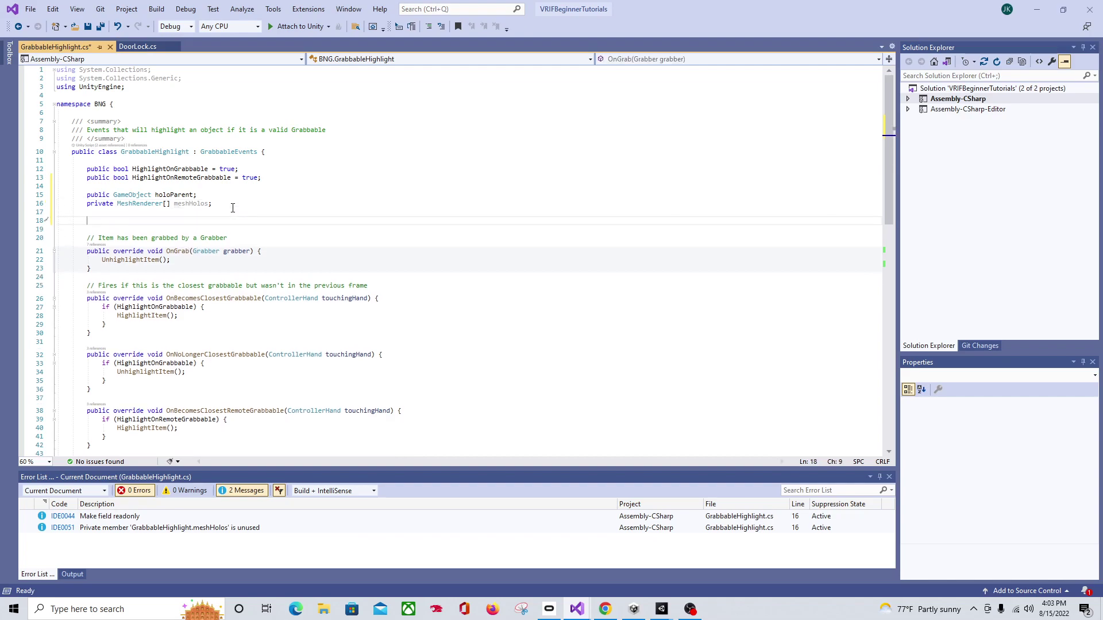
{"action": "type", "text": "priva"}
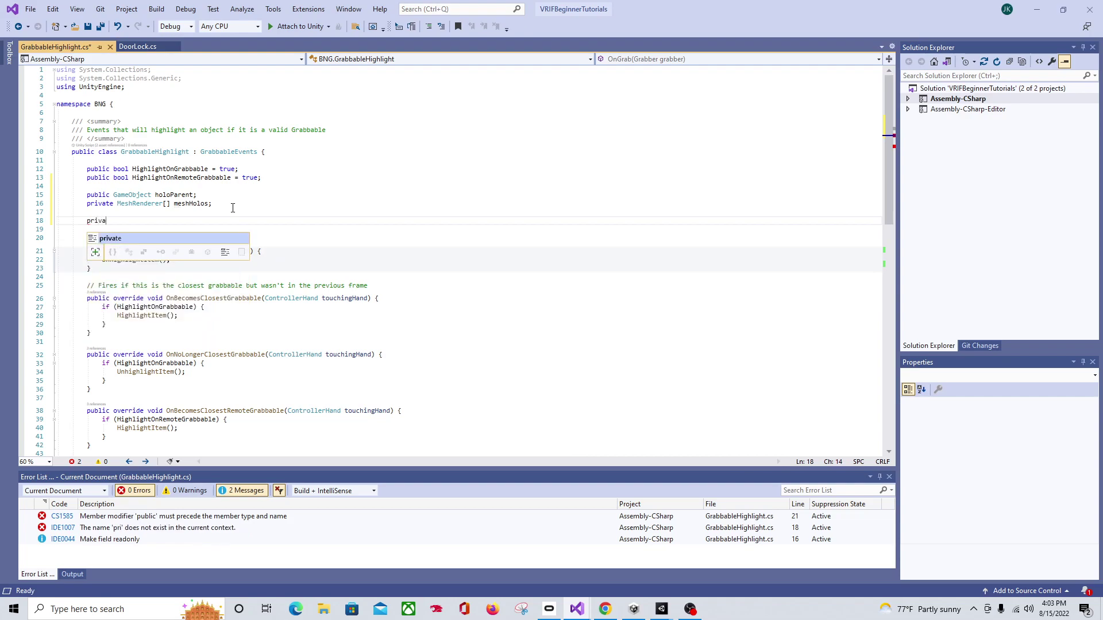
{"action": "type", "text": "te void start"}
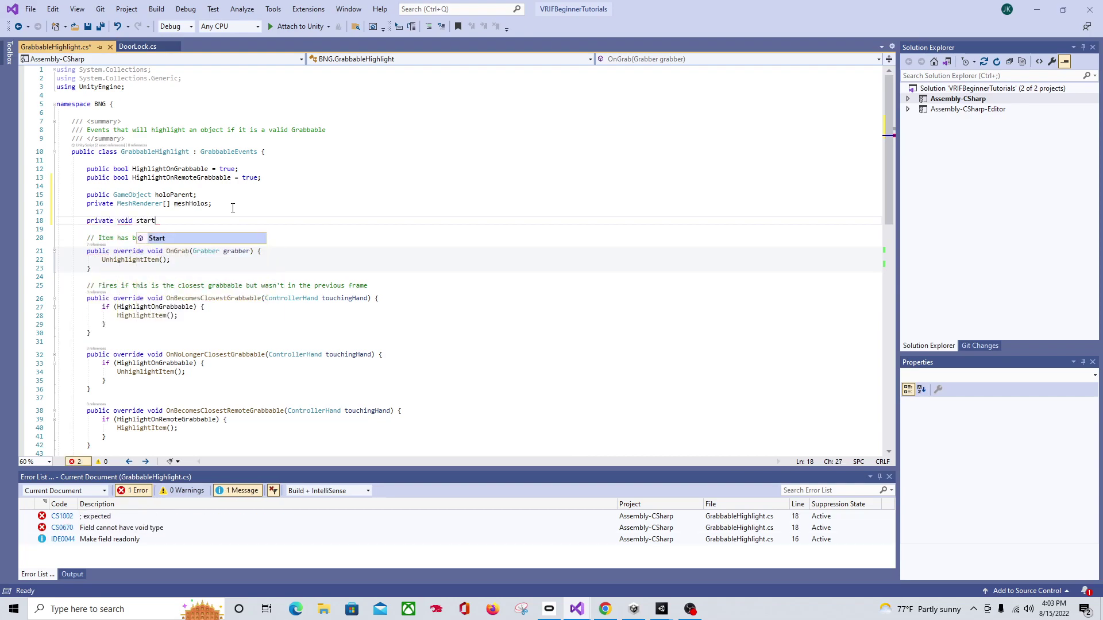
{"action": "key", "text": "Tab"}
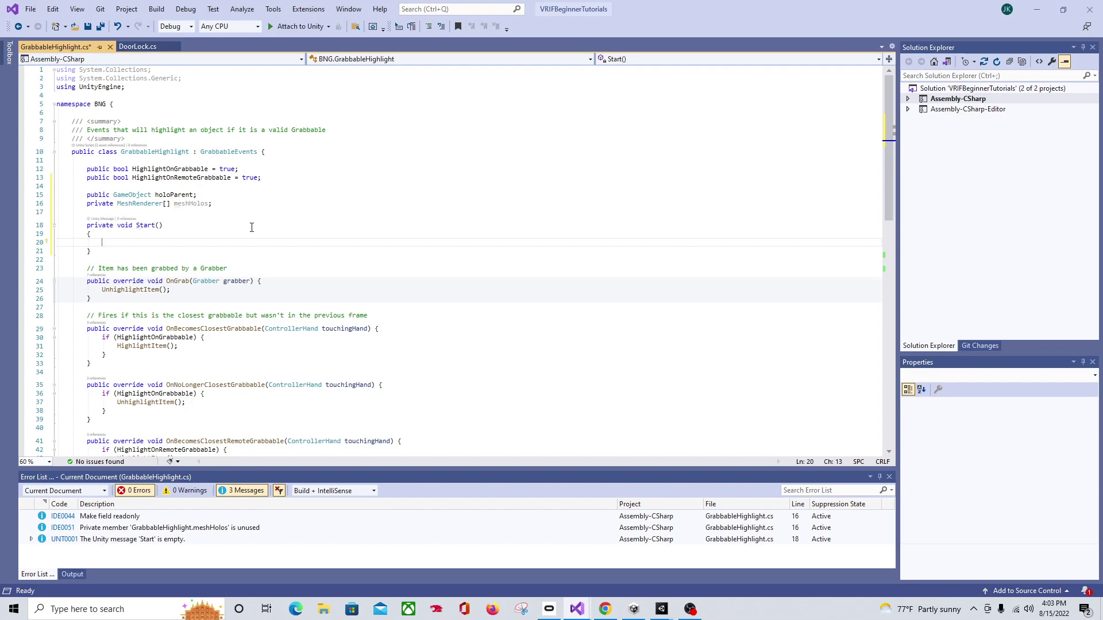
{"action": "type", "text": "mes"}
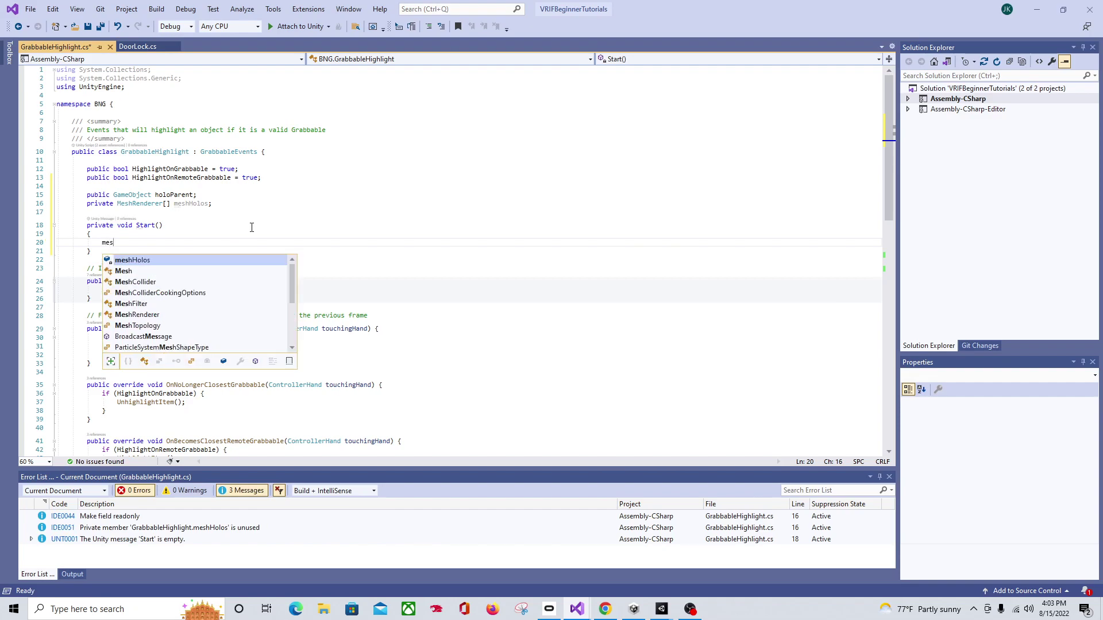
{"action": "type", "text": "hHolos = "}
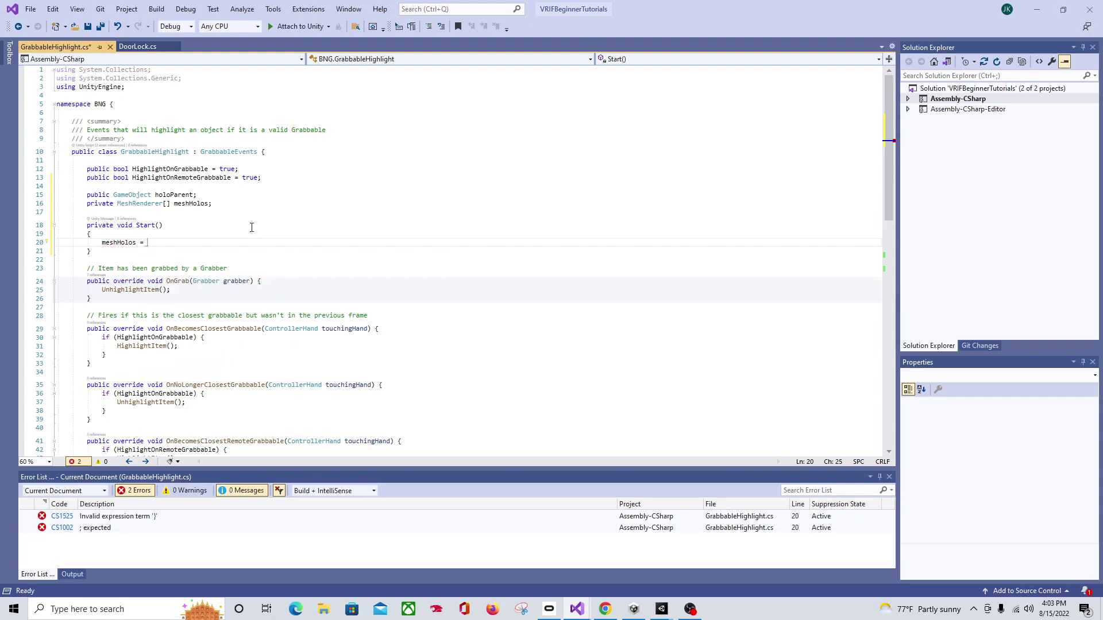
{"action": "type", "text": "holoPar"}
{"action": "key", "text": "Tab"}
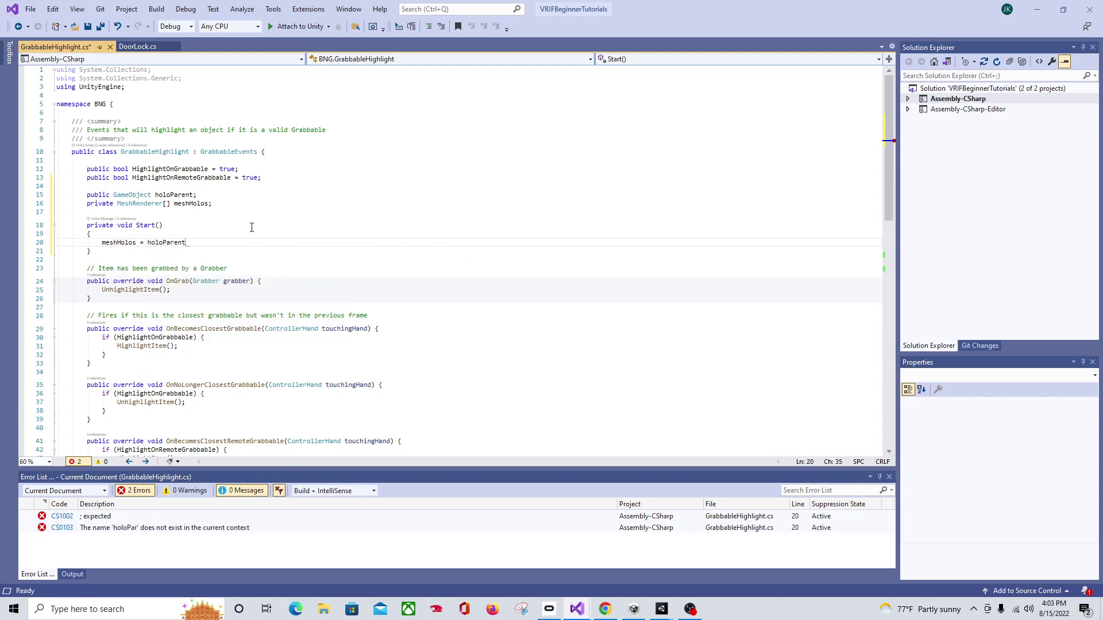
{"action": "type", "text": ".GetC"}
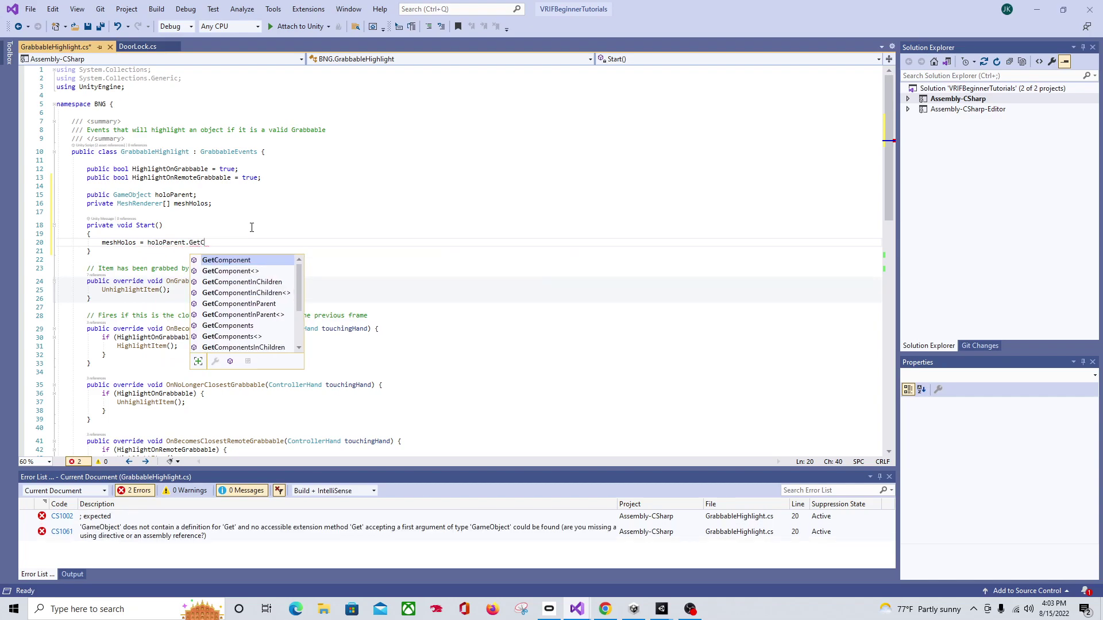
{"action": "type", "text": "omponentsin"}
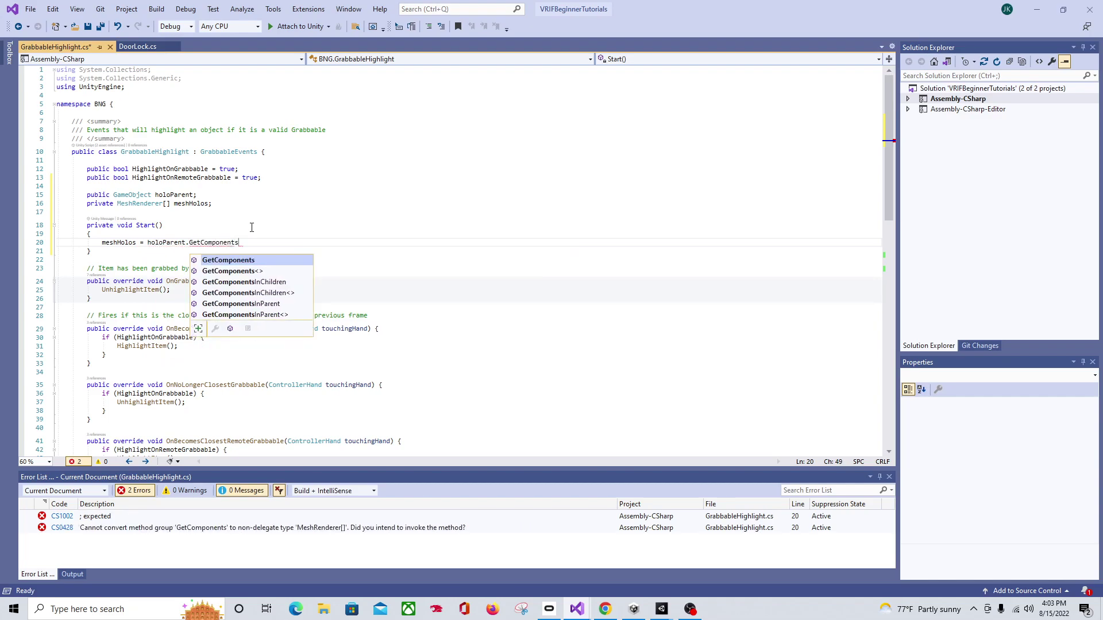
{"action": "key", "text": "BackSpace"}
{"action": "key", "text": "BackSpace"}
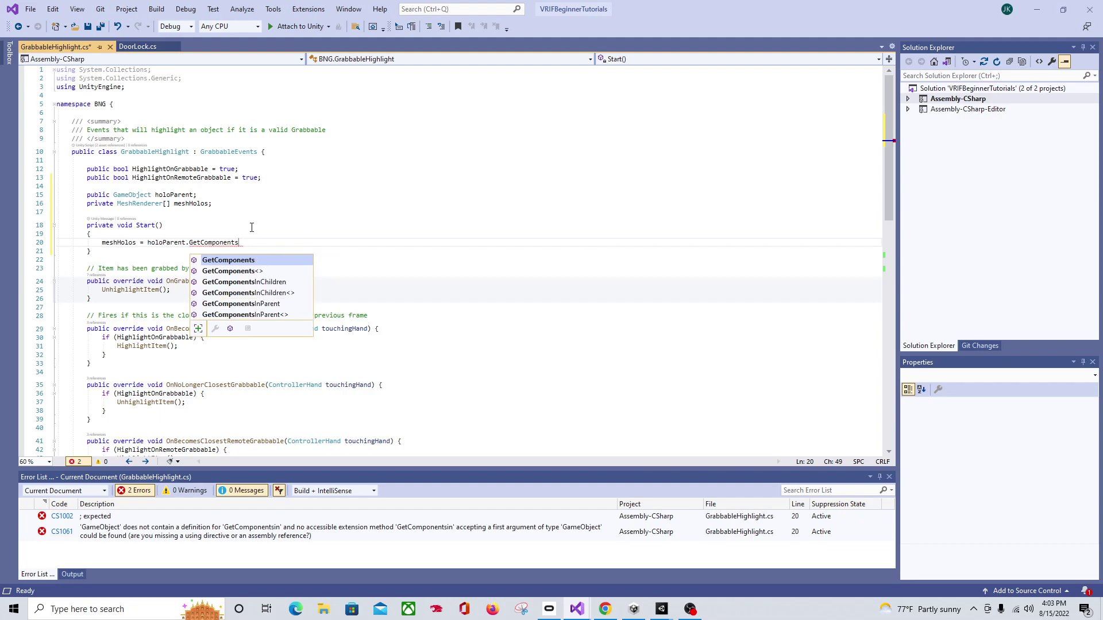
{"action": "type", "text": "InChild"}
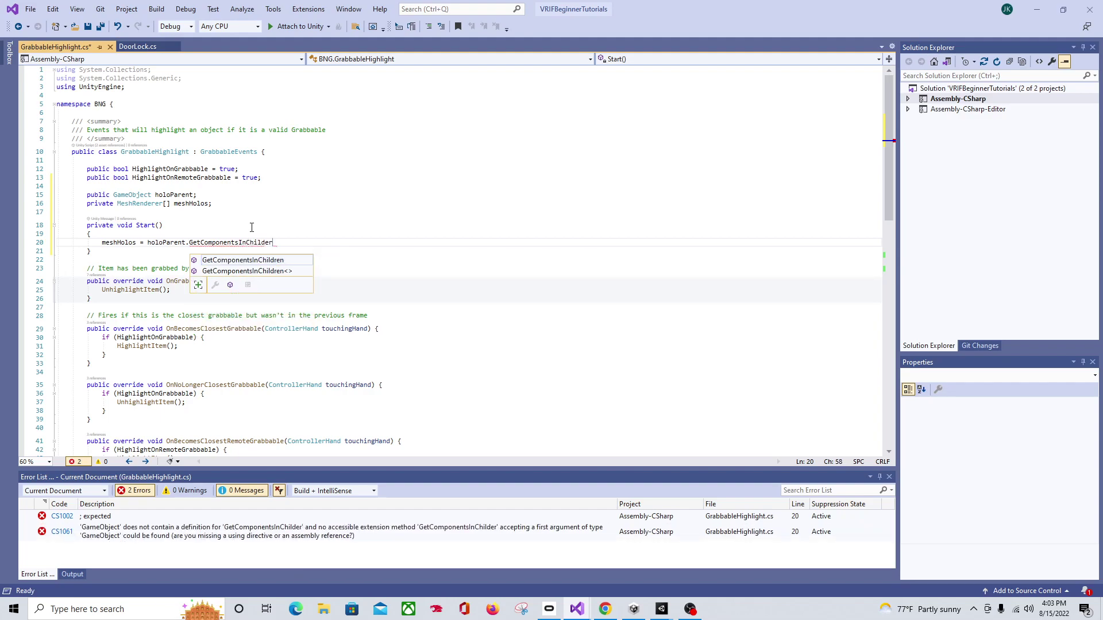
{"action": "type", "text": "ren"}
{"action": "type", "text": "<Mesh"}
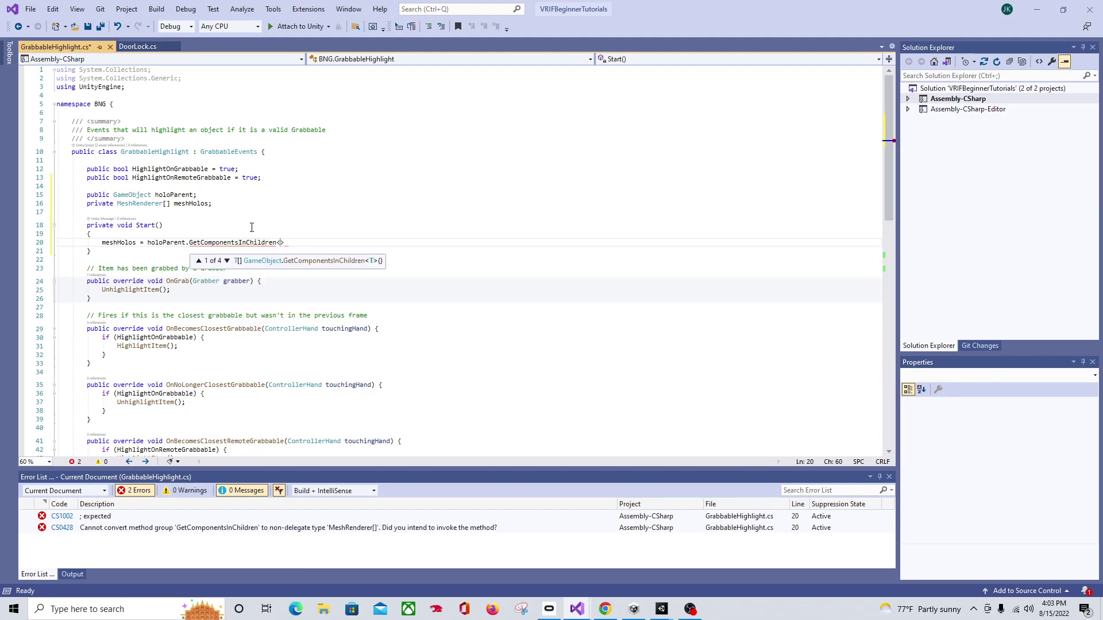
{"action": "type", "text": "Renderer>"}
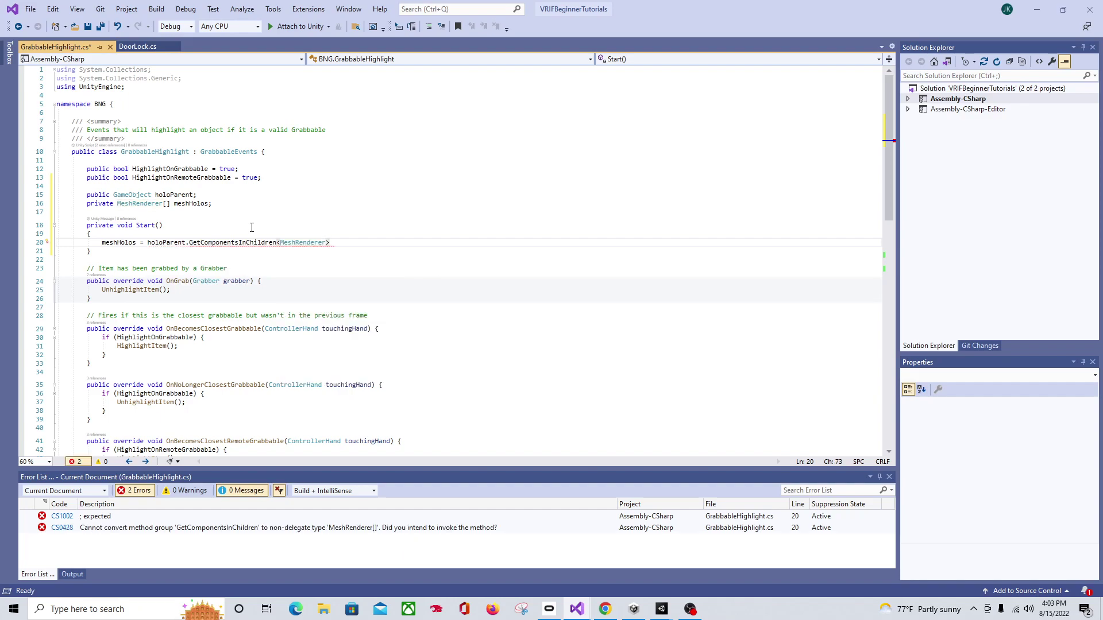
{"action": "type", "text": "();"}
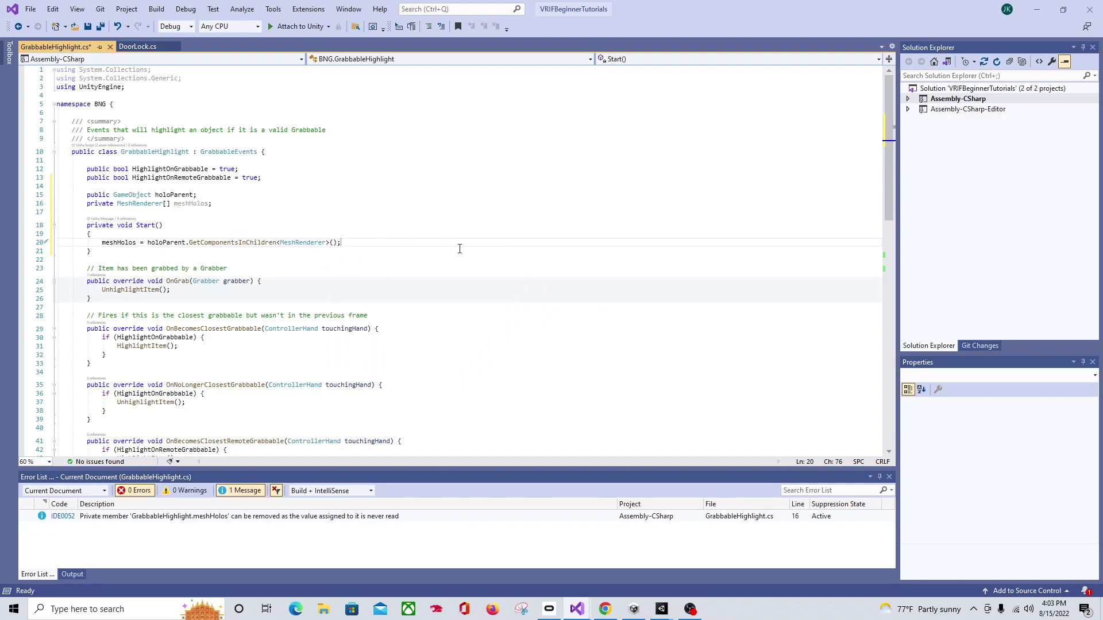
{"action": "key", "text": "ctrl+s"}
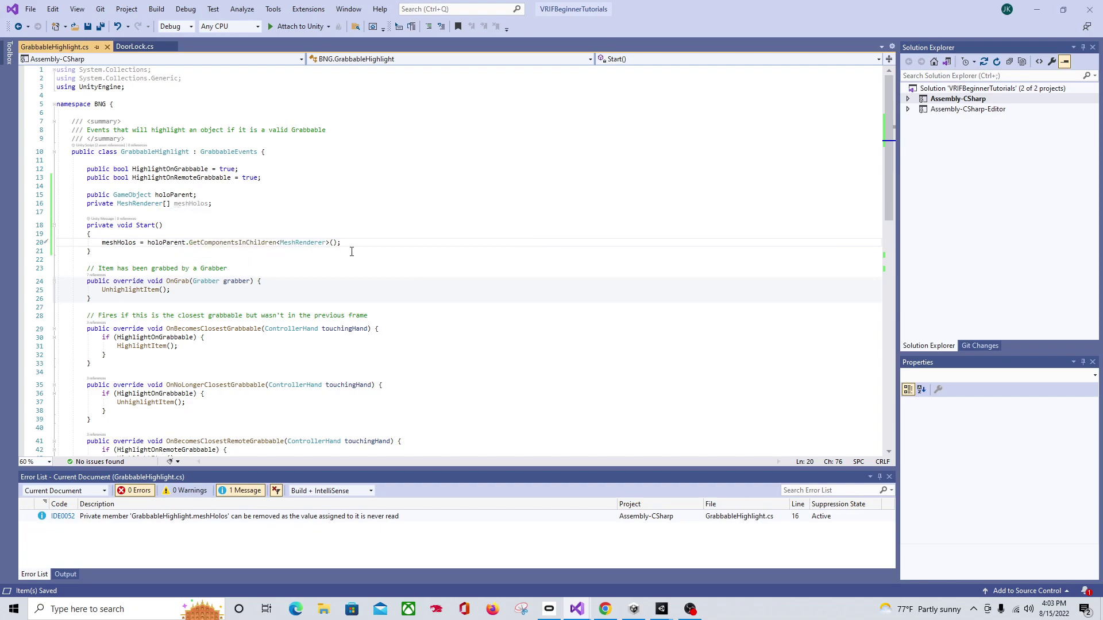
Step: Add foreach(MeshRenderer MeshHolo in meshHolos) { MeshHolo.enabled = true; } to HighlightItem() and save
{"action": "scroll", "coordinate": [259, 253], "scroll_direction": "down", "scroll_amount": 9}
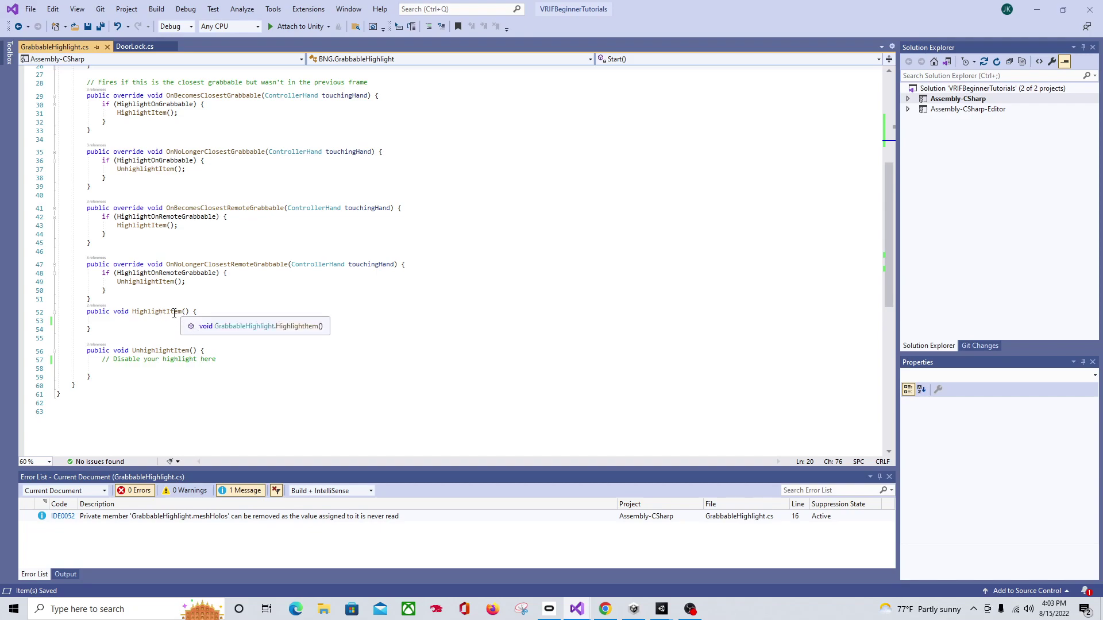
{"action": "left_click", "coordinate": [212, 312]}
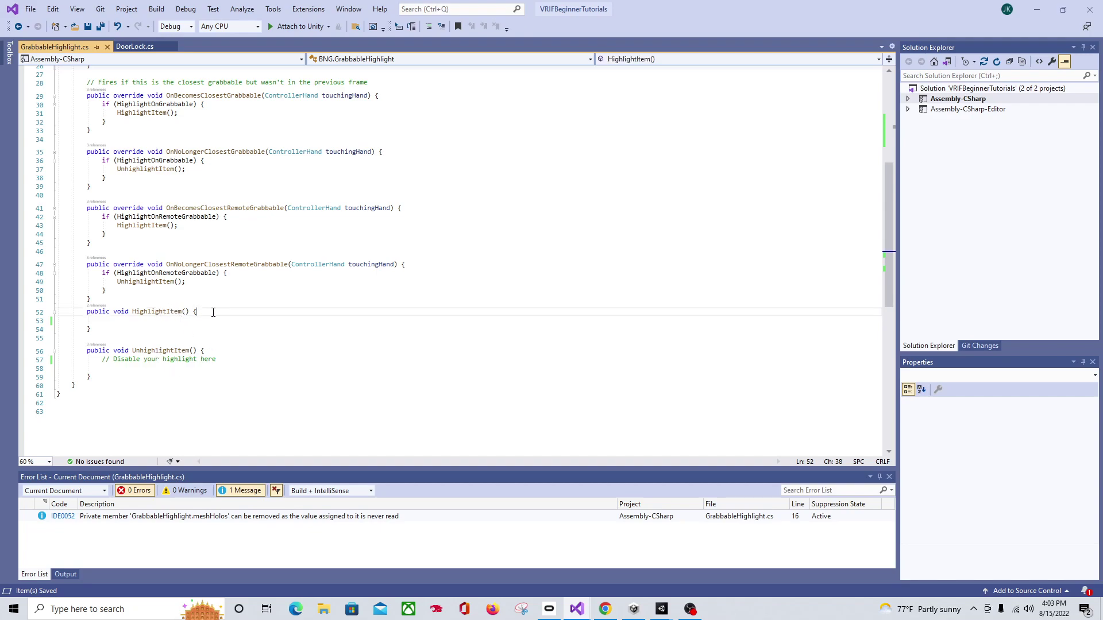
{"action": "key", "text": "Return"}
{"action": "key", "text": "Return"}
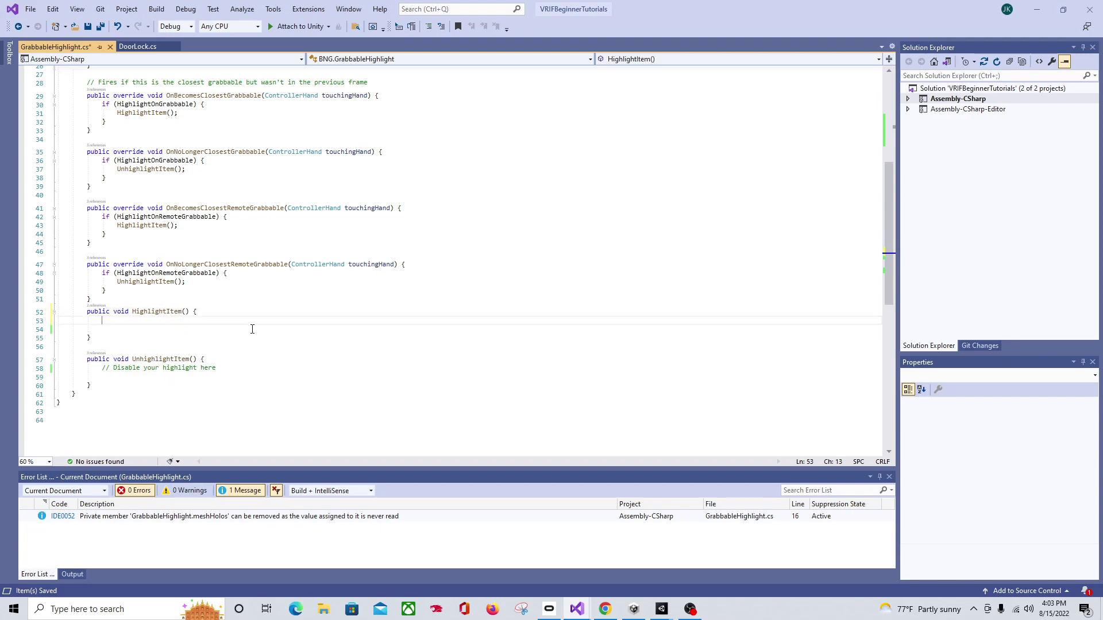
{"action": "type", "text": "fore"}
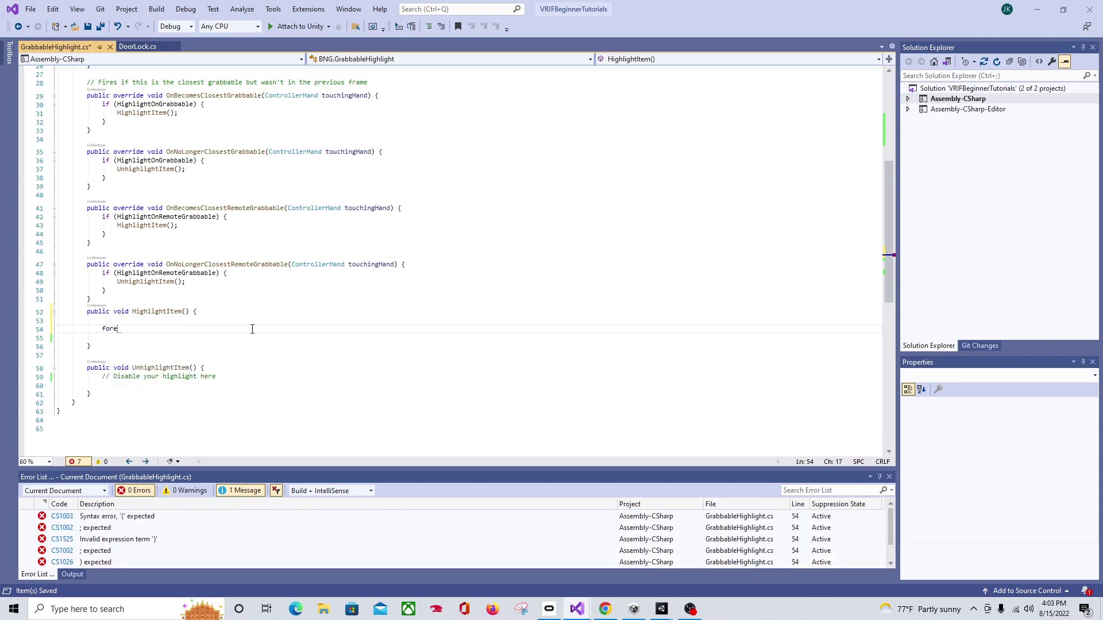
{"action": "type", "text": "ach("}
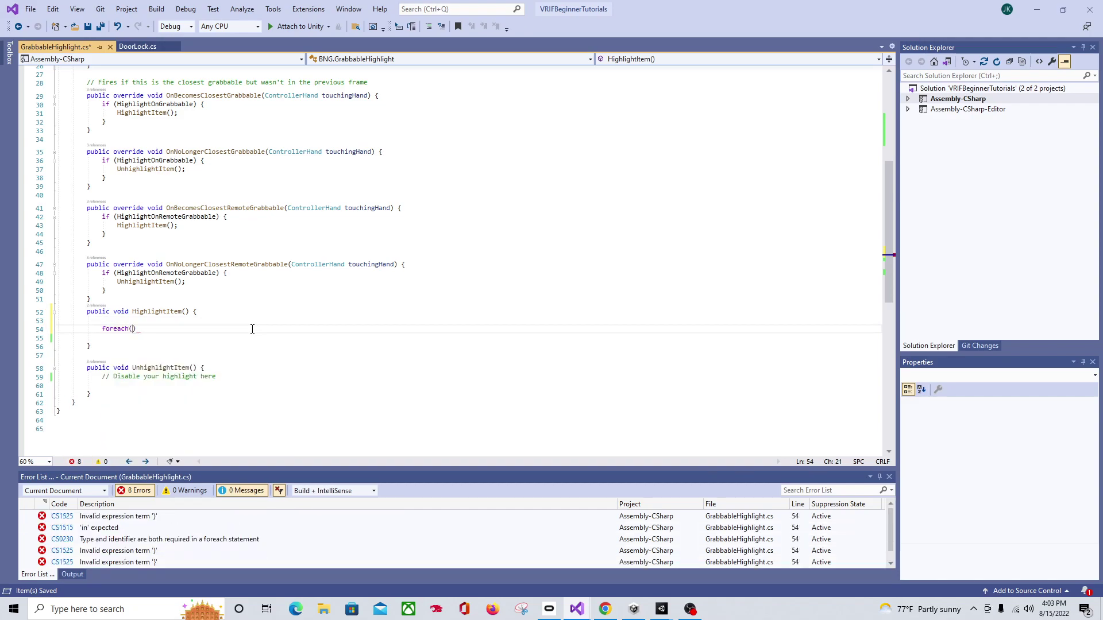
{"action": "type", "text": "MeshRen"}
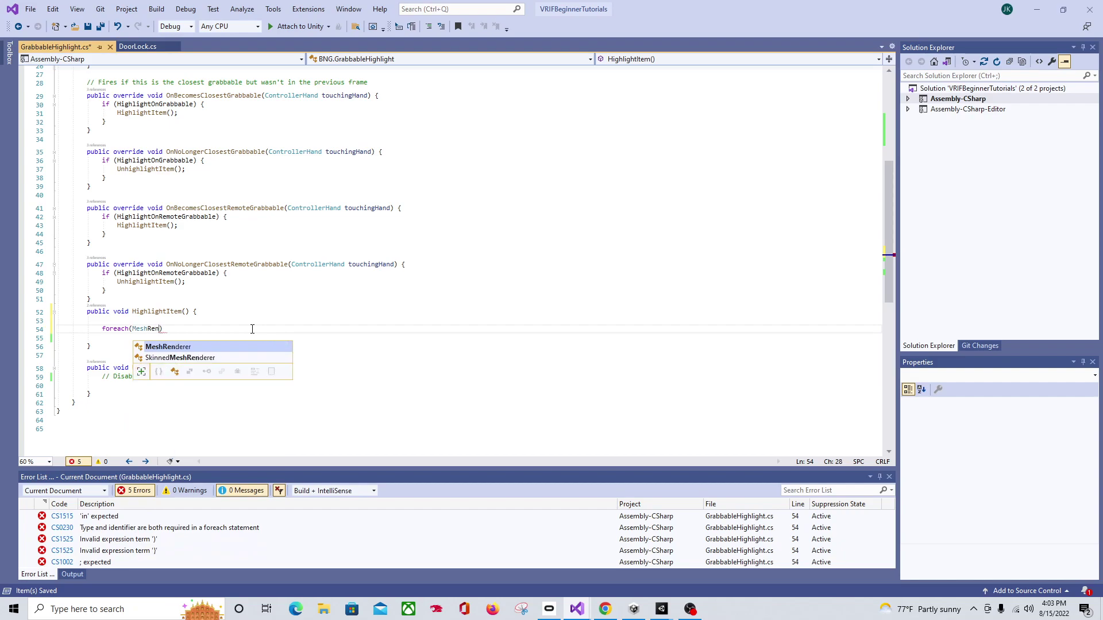
{"action": "type", "text": "derer "}
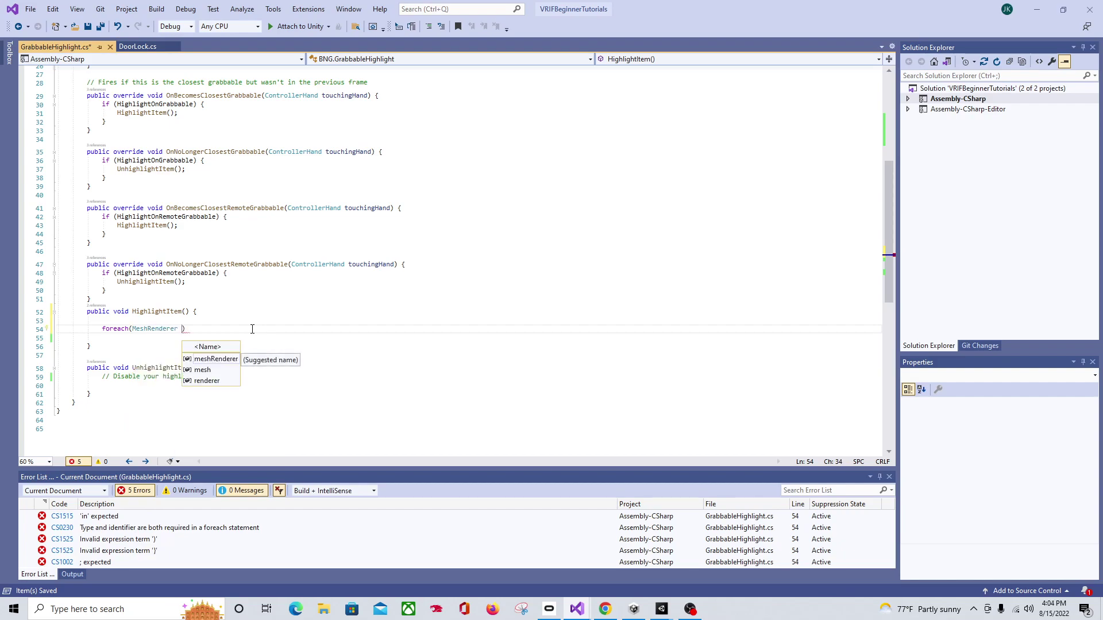
{"action": "type", "text": "MeshHolo in"}
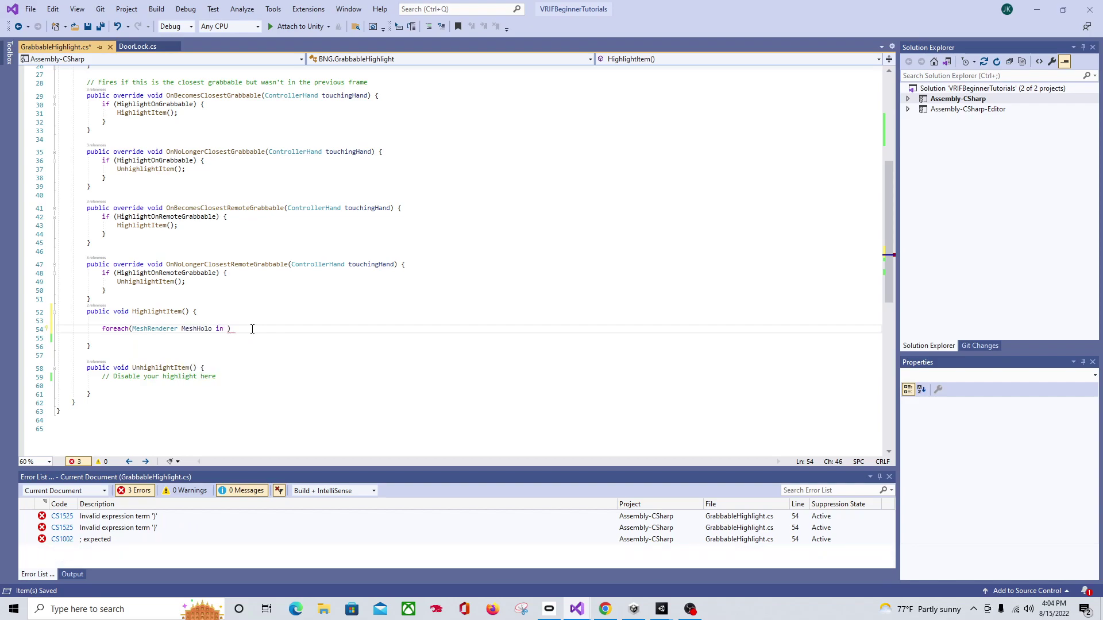
{"action": "type", "text": " meshHolo"}
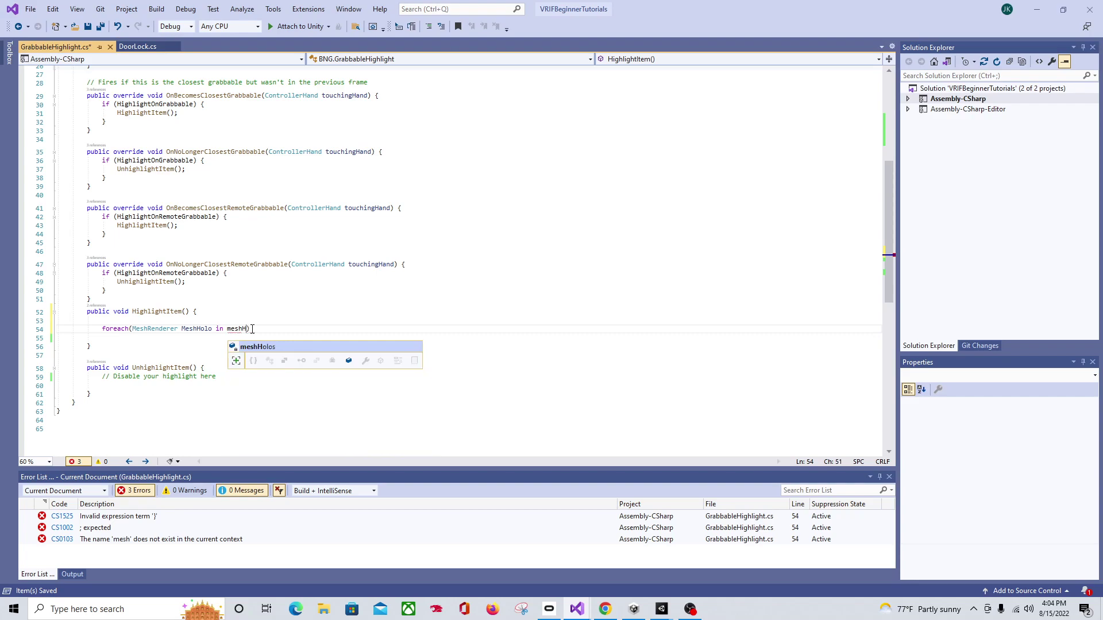
{"action": "type", "text": "s)"}
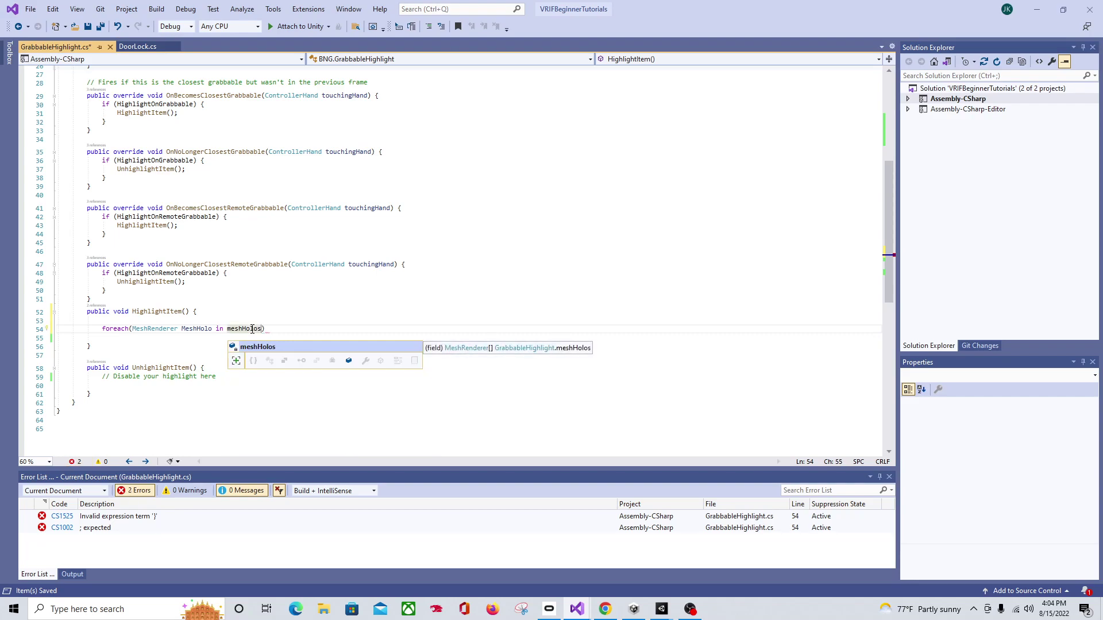
{"action": "key", "text": "Return"}
{"action": "type", "text": "{"}
{"action": "key", "text": "Return"}
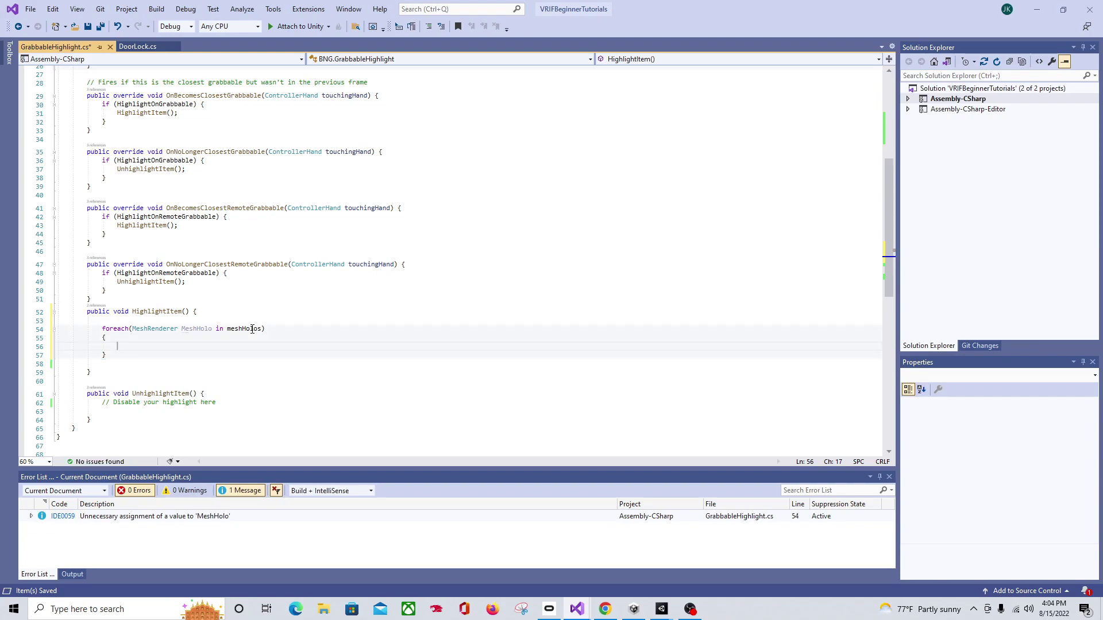
{"action": "type", "text": "mesh"}
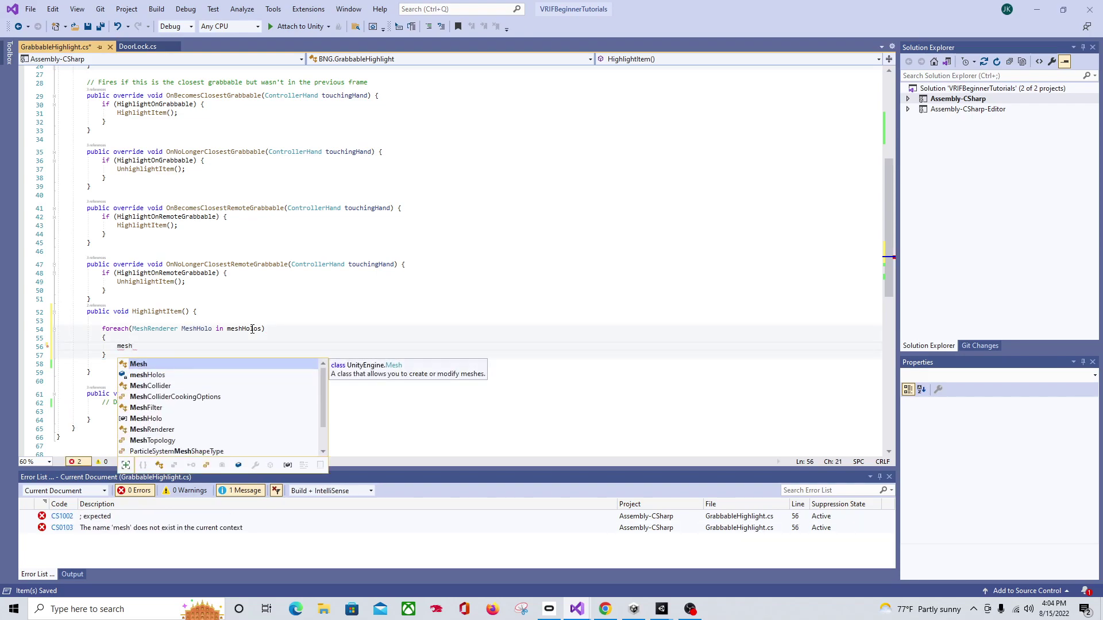
{"action": "type", "text": "ho"}
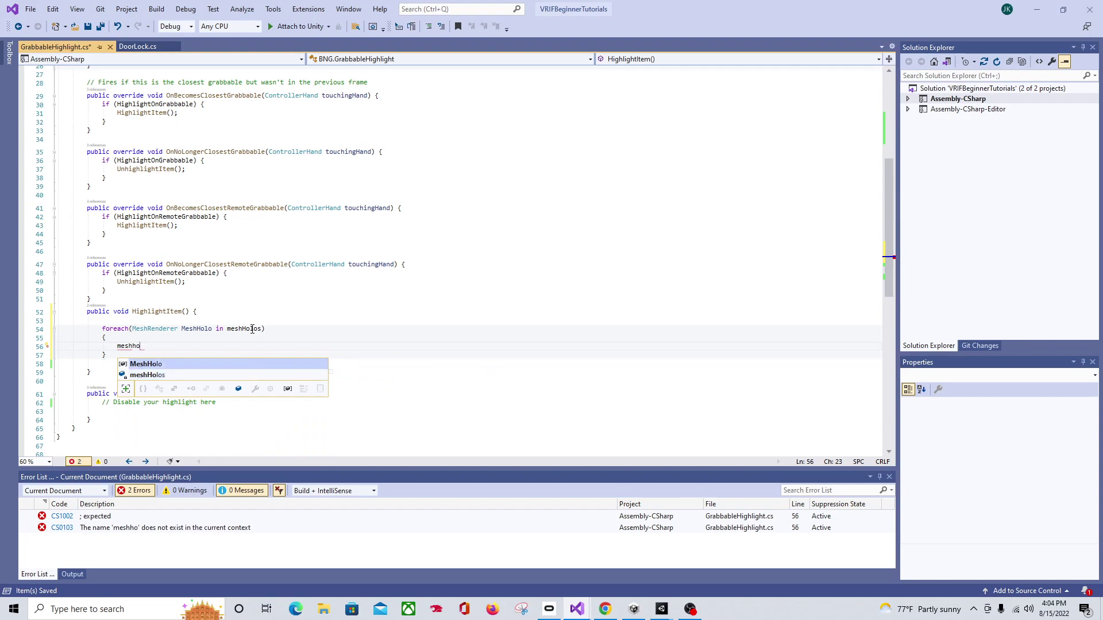
{"action": "key", "text": "Tab"}
{"action": "type", "text": ".enabl"}
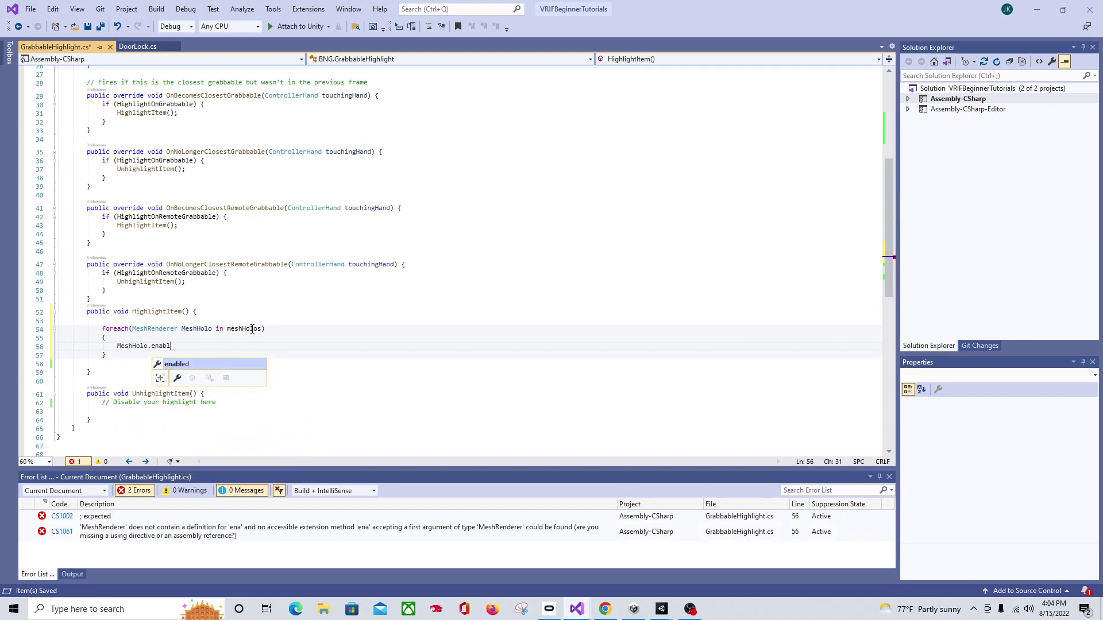
{"action": "key", "text": "Tab"}
{"action": "type", "text": "= "}
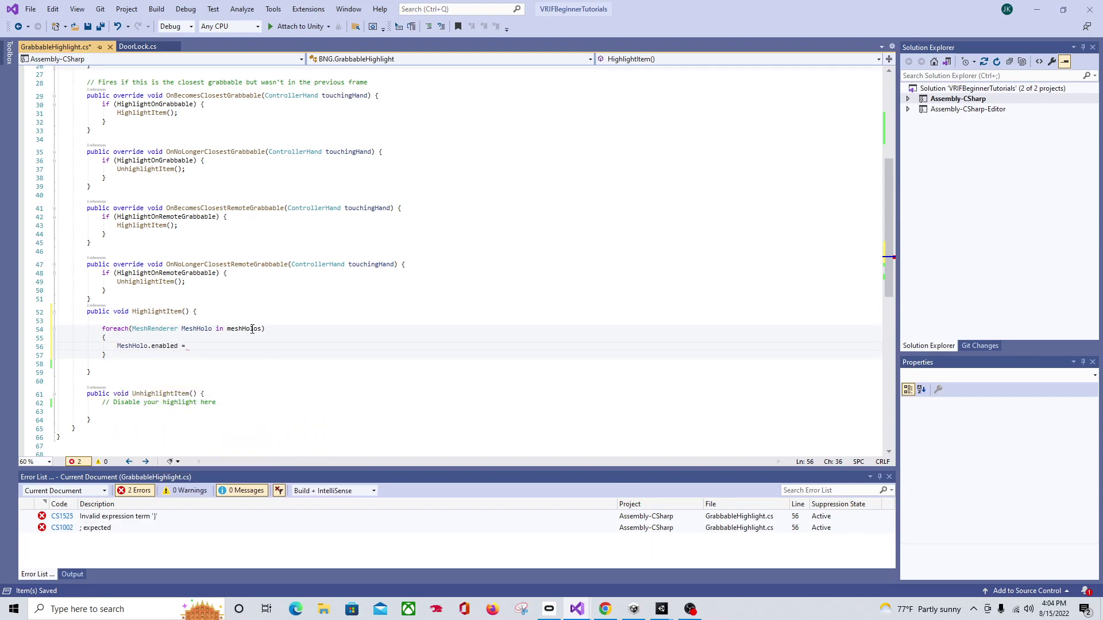
{"action": "type", "text": "true;"}
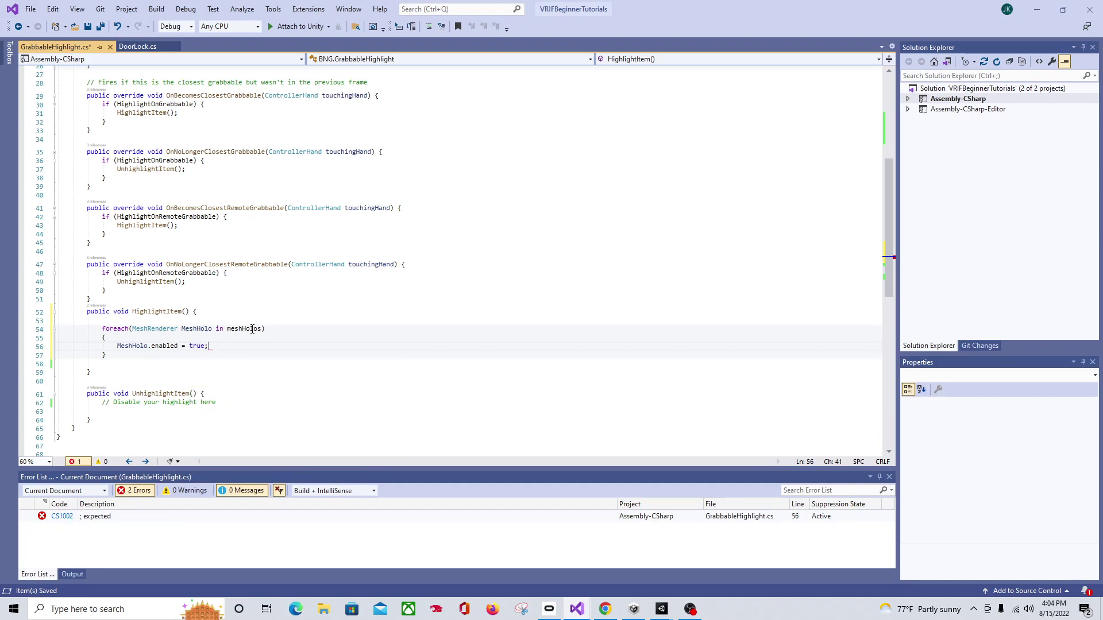
{"action": "key", "text": "ctrl+s"}
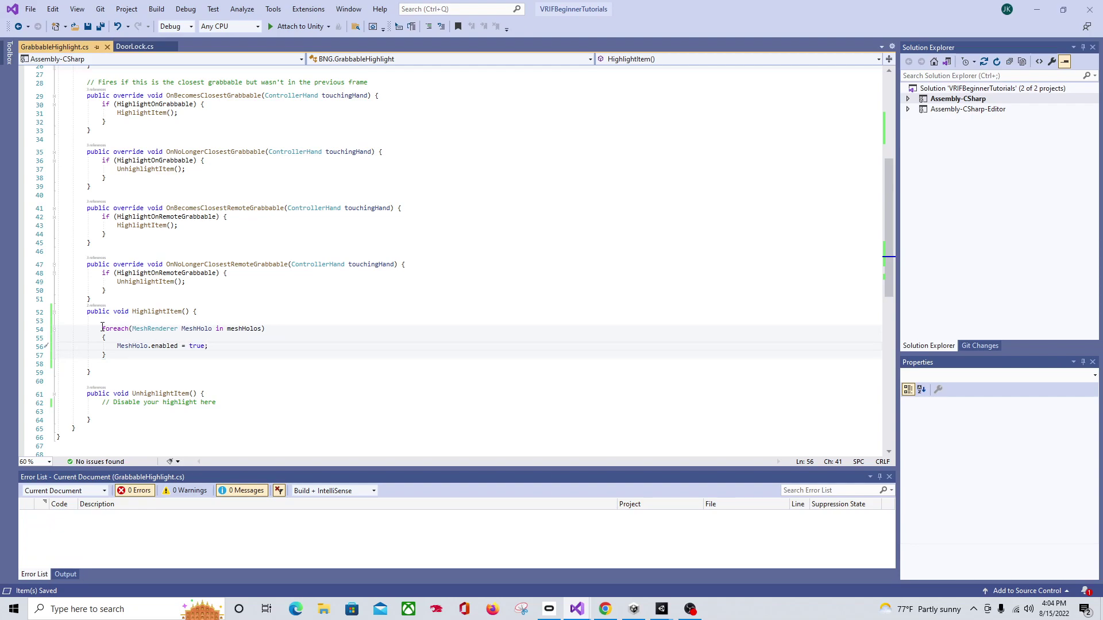
Step: Copy the foreach loop from HighlightItem into UnhighlightItem
{"action": "left_click_drag", "start_coordinate": [102, 328], "coordinate": [128, 359]}
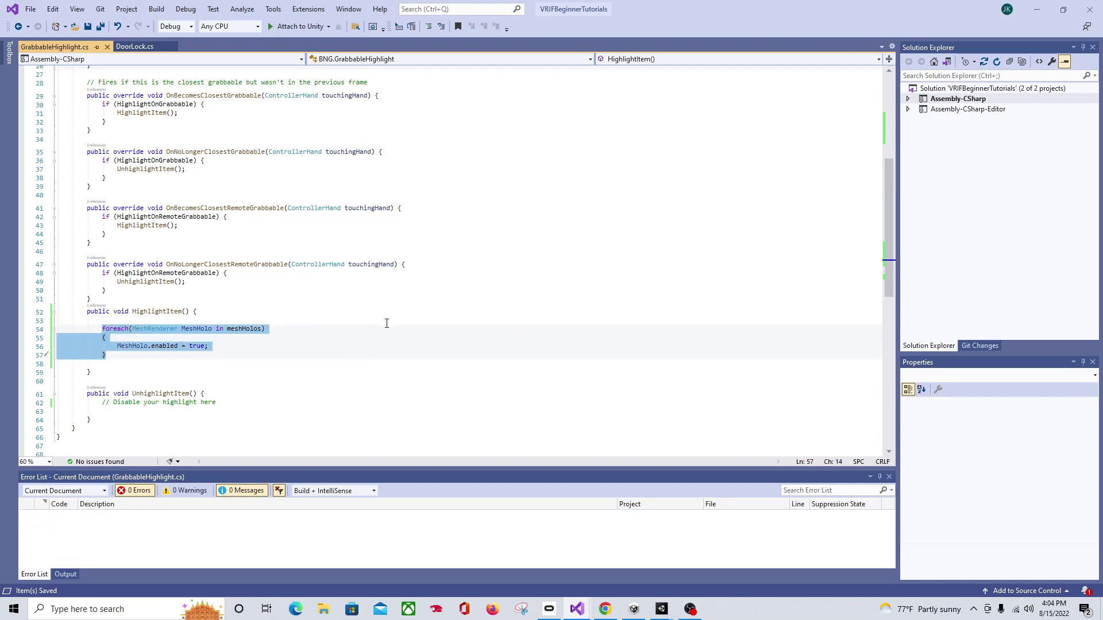
{"action": "scroll", "coordinate": [265, 328], "scroll_direction": "down", "scroll_amount": 2}
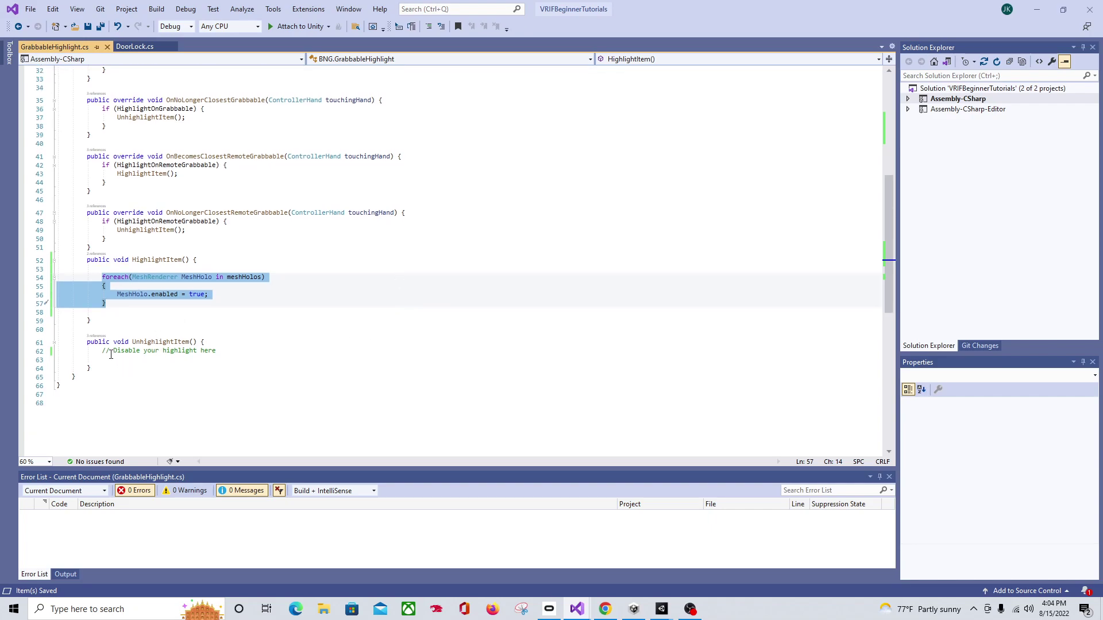
{"action": "left_click", "coordinate": [232, 353]}
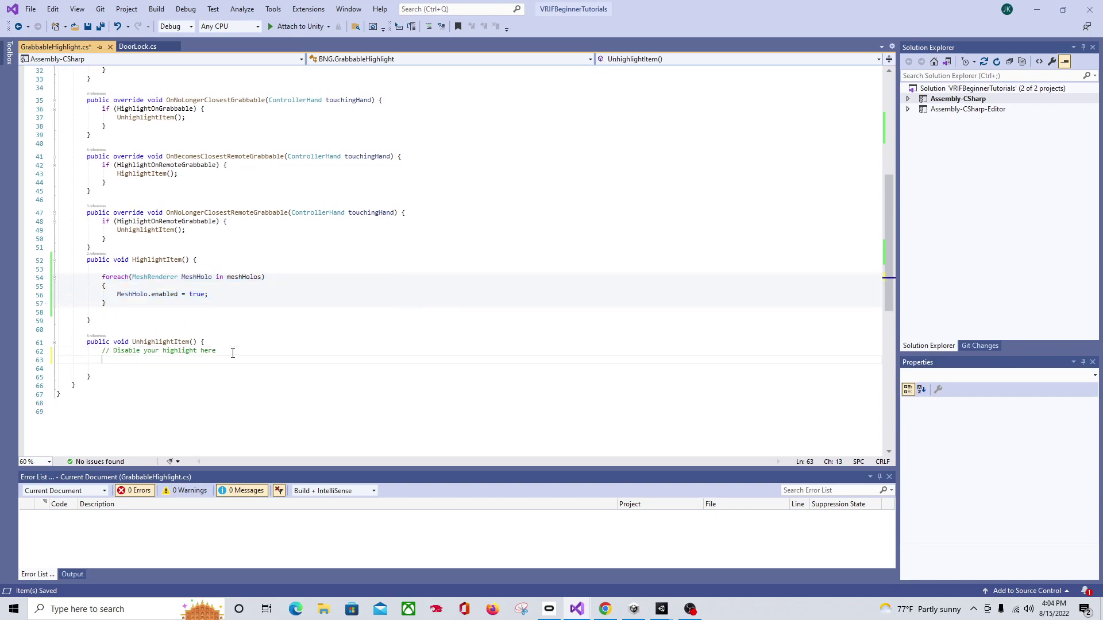
{"action": "key", "text": "Return"}
{"action": "key", "text": "Return"}
{"action": "type", "text": "foreach (MeshRenderer MeshHolo in meshHolos) {     MeshHolo.enabled = true; }"}
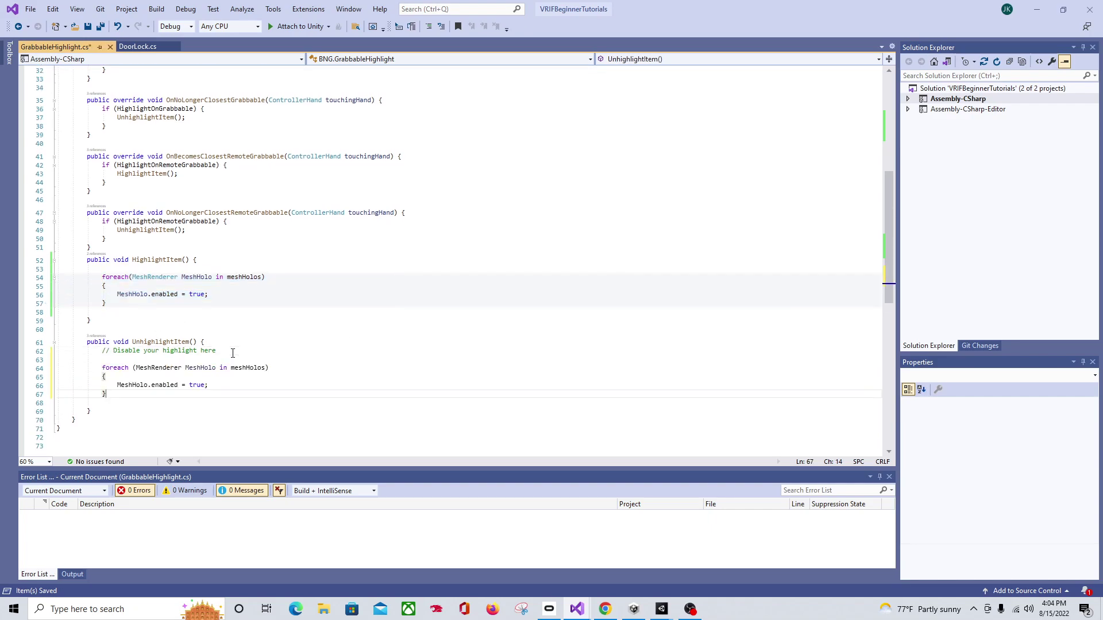
Step: Change the pasted loop to MeshHolo.enabled = false, save, and return to Unity
{"action": "triple_click", "coordinate": [192, 384]}
{"action": "left_click", "coordinate": [210, 387]}
{"action": "key", "text": "BackSpace"}
{"action": "key", "text": "BackSpace"}
{"action": "key", "text": "BackSpace"}
{"action": "type", "text": "false"}
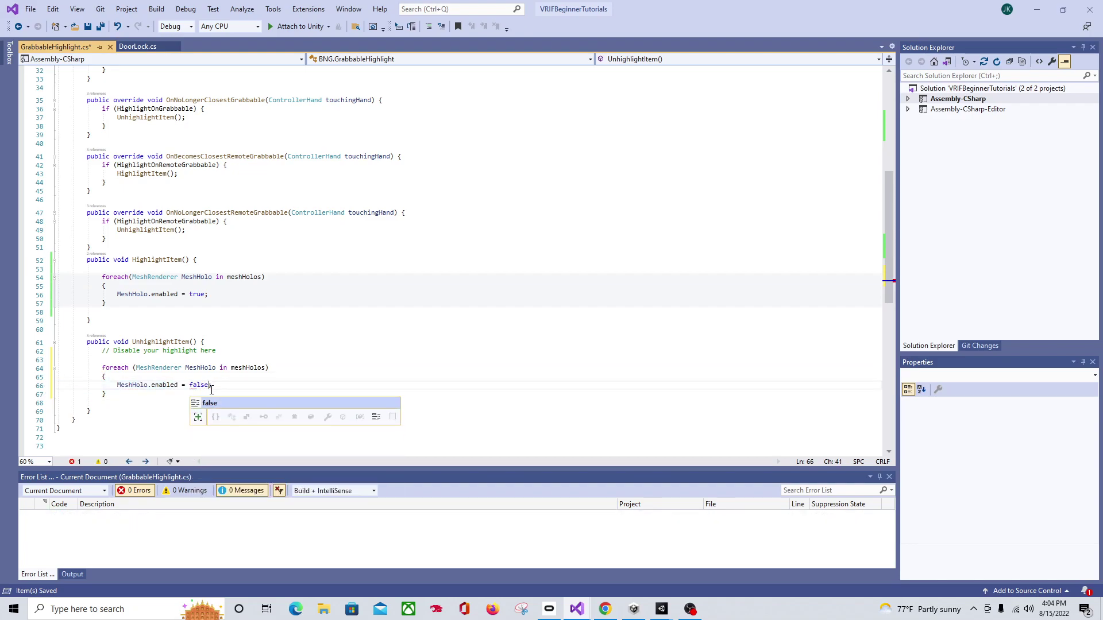
{"action": "left_click", "coordinate": [228, 386]}
{"action": "key", "text": "ctrl+s"}
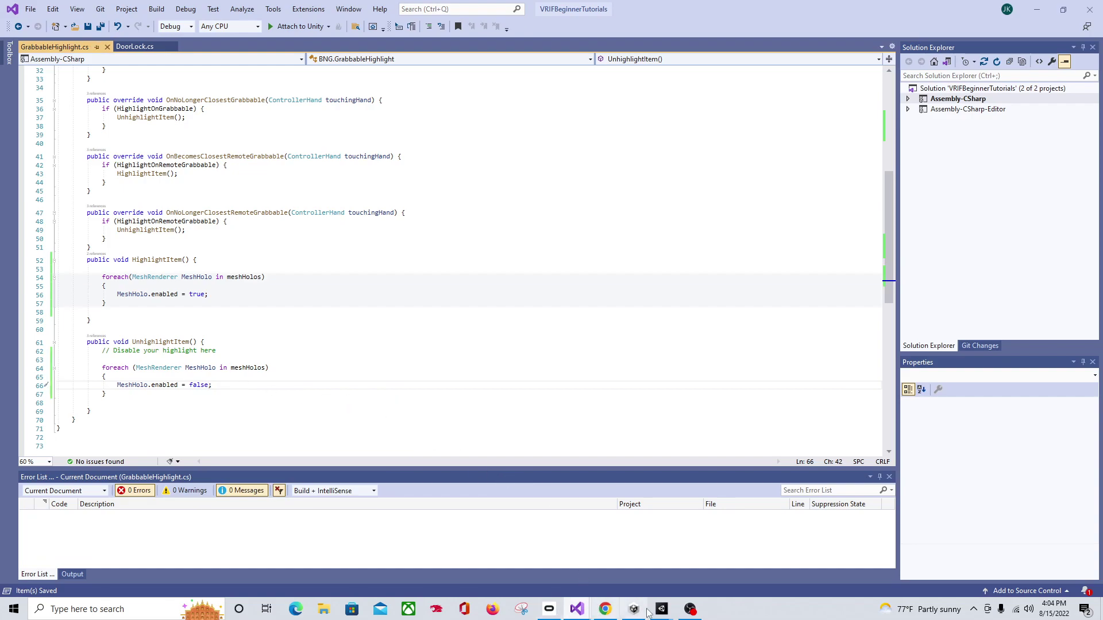
{"action": "mouse_move", "coordinate": [666, 616]}
{"action": "left_click", "coordinate": [583, 556]}
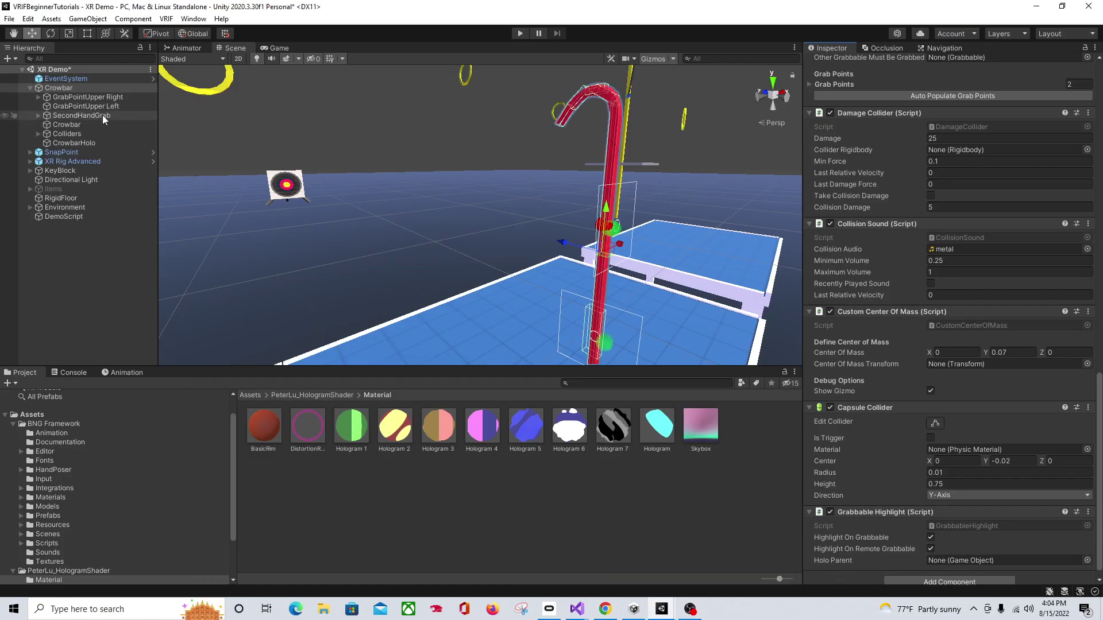
Step: Assign CrowbarHolo as the highlight's Holo Parent and deactivate the RingHelper under GrabPointUpper Right
{"action": "left_click_drag", "start_coordinate": [82, 142], "coordinate": [974, 558]}
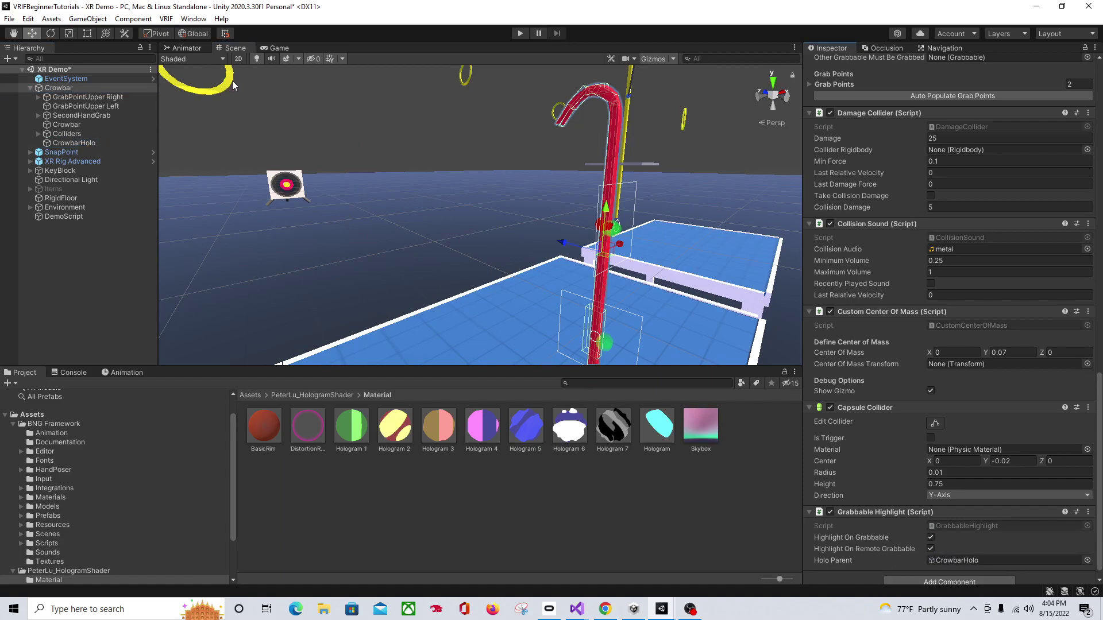
{"action": "left_click", "coordinate": [39, 97]}
{"action": "left_click", "coordinate": [83, 105]}
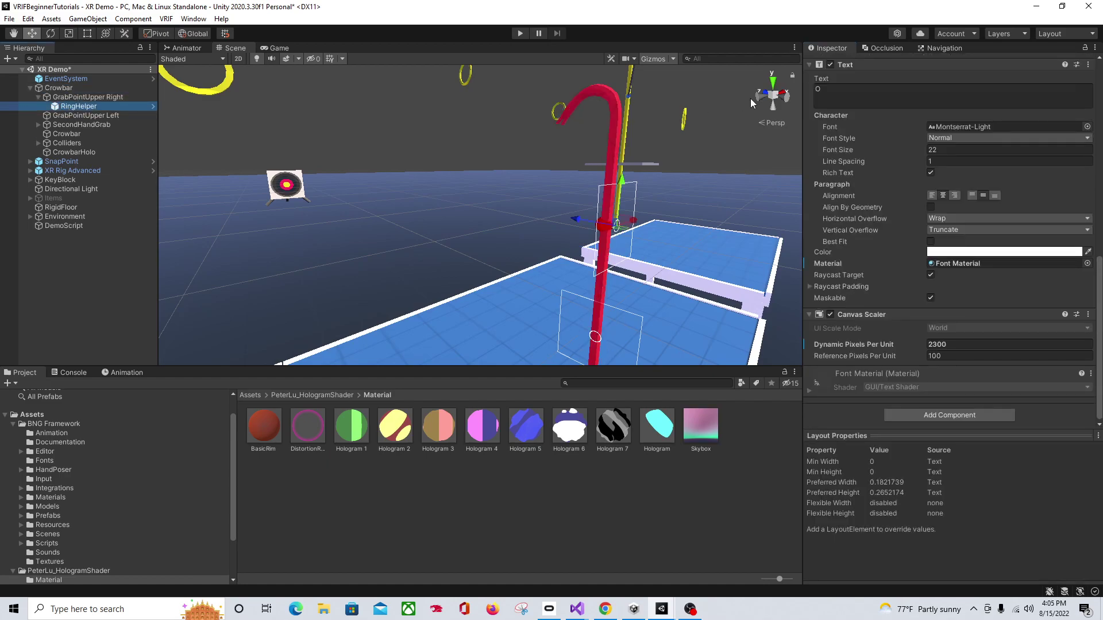
{"action": "scroll", "coordinate": [836, 91], "scroll_direction": "up", "scroll_amount": 10}
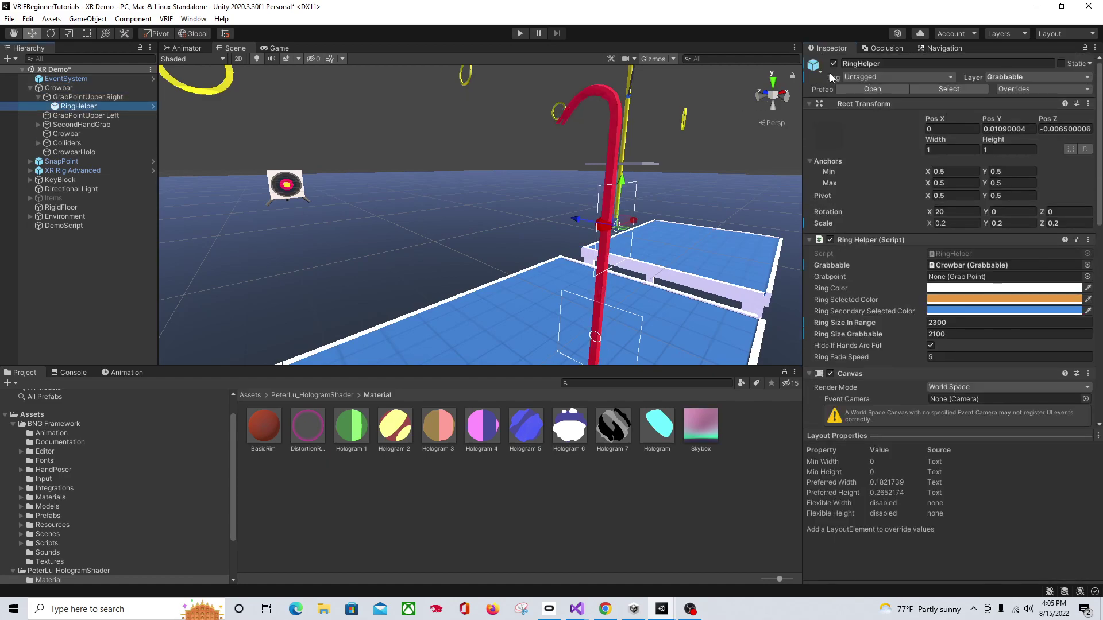
{"action": "left_click", "coordinate": [834, 63]}
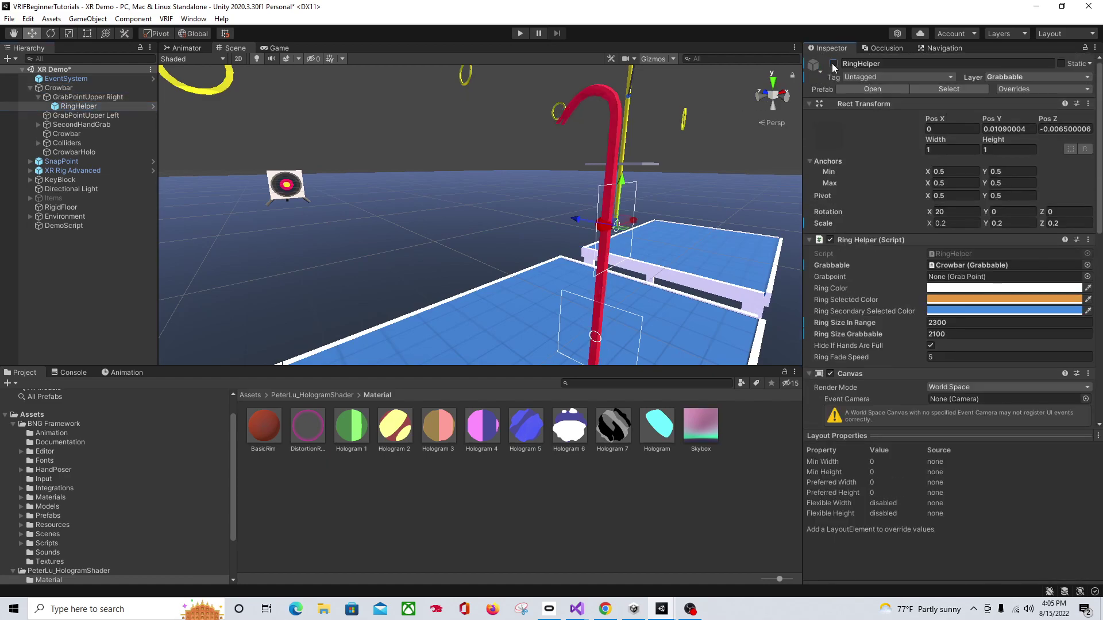
Step: Deactivate the RingHelper under SecondHandGrab
{"action": "left_click", "coordinate": [39, 126]}
{"action": "left_click", "coordinate": [72, 152]}
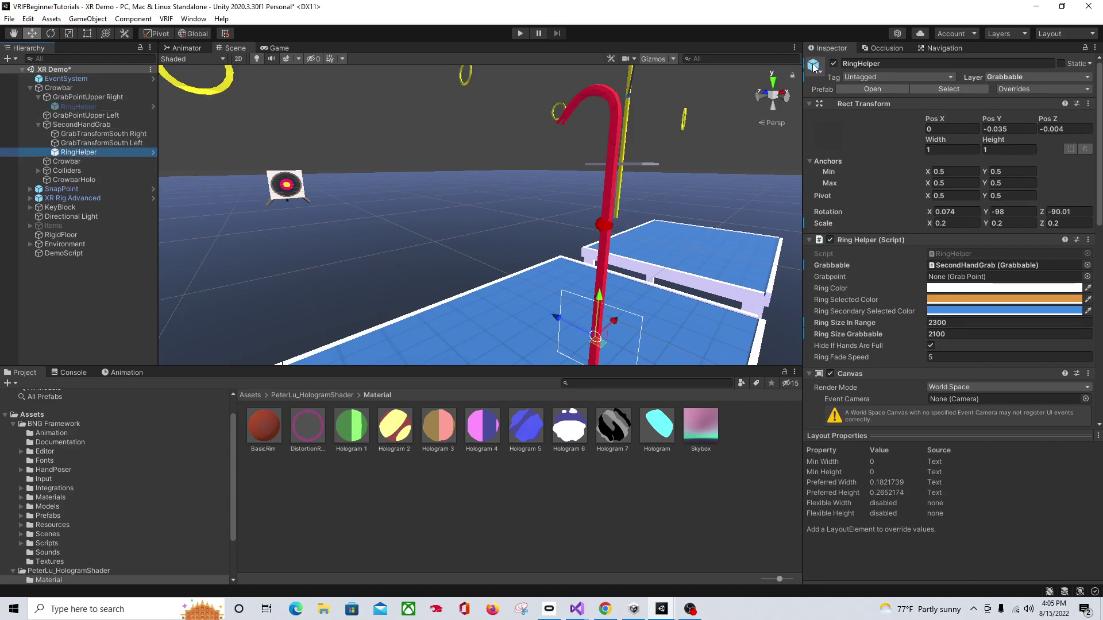
{"action": "left_click", "coordinate": [833, 63]}
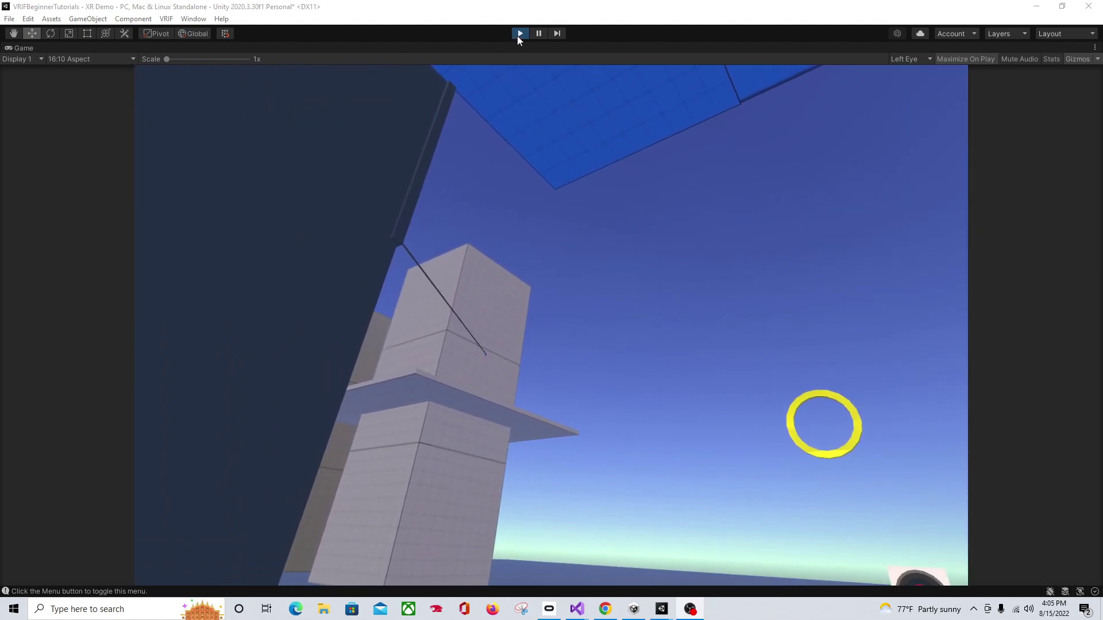
{"action": "left_click", "coordinate": [519, 33]}
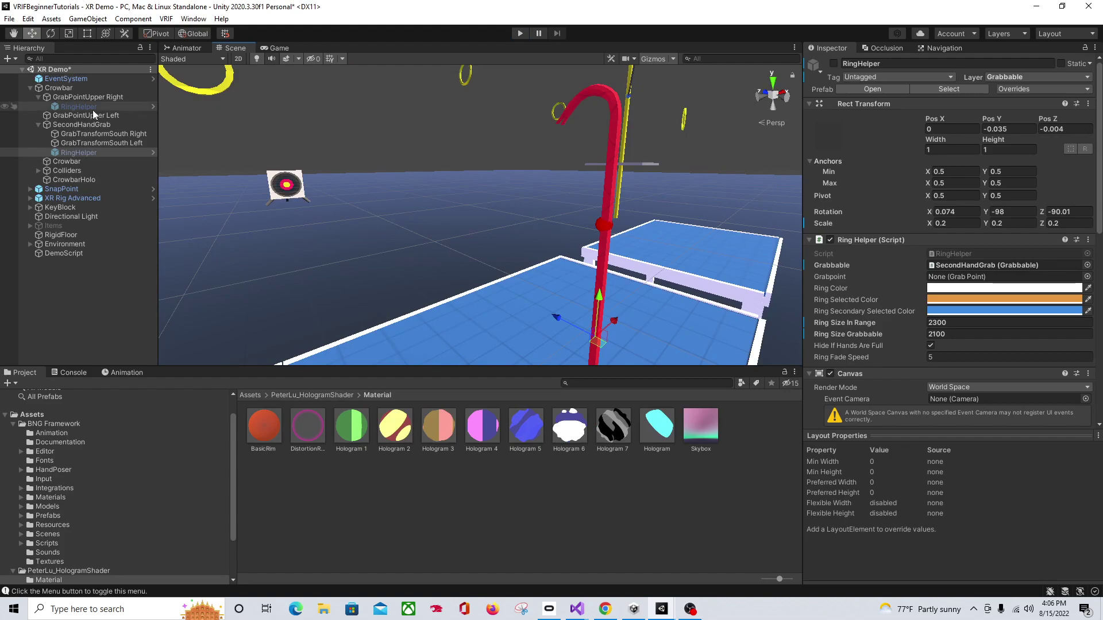
Step: Set the Crowbar's Grabbable Remote Grab Mechanic to Flick and test it in play mode
{"action": "left_click", "coordinate": [78, 87]}
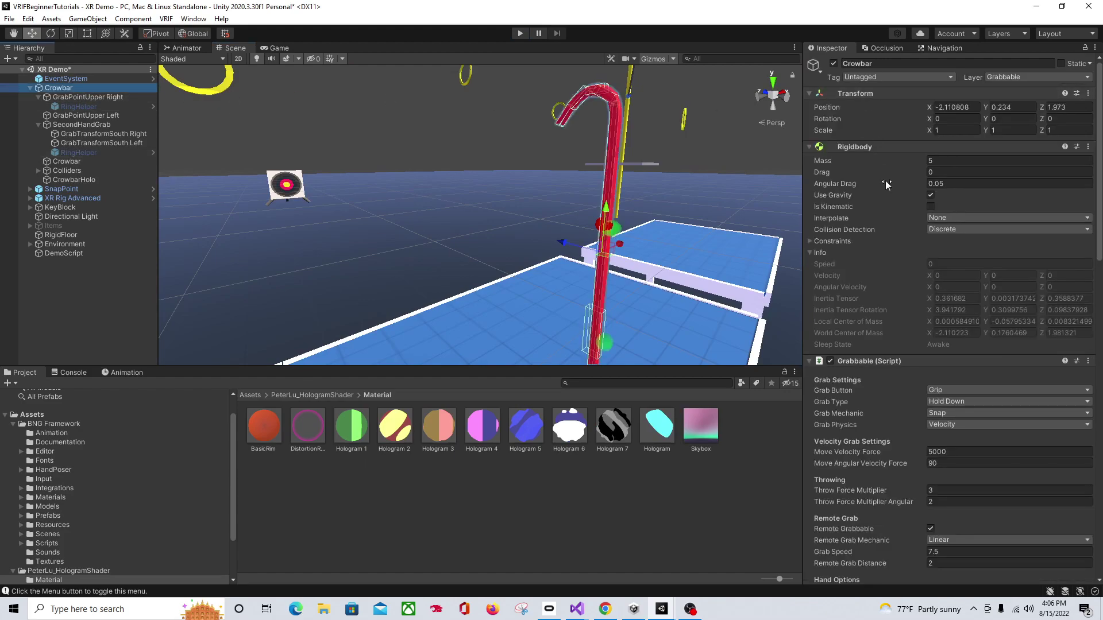
{"action": "scroll", "coordinate": [885, 183], "scroll_direction": "down", "scroll_amount": 5}
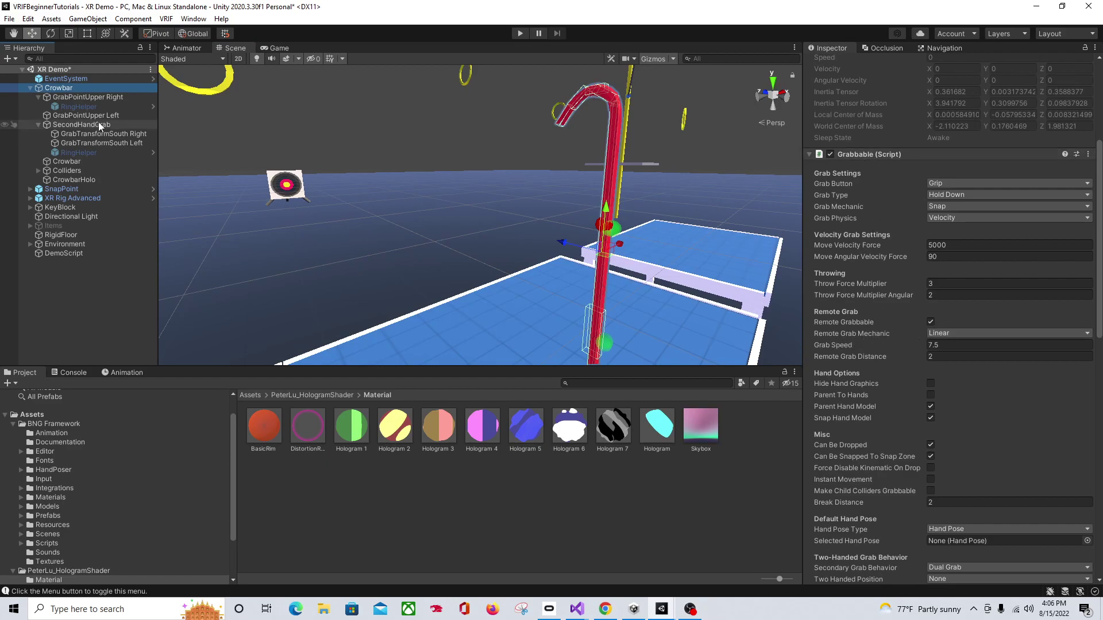
{"action": "left_click", "coordinate": [956, 332]}
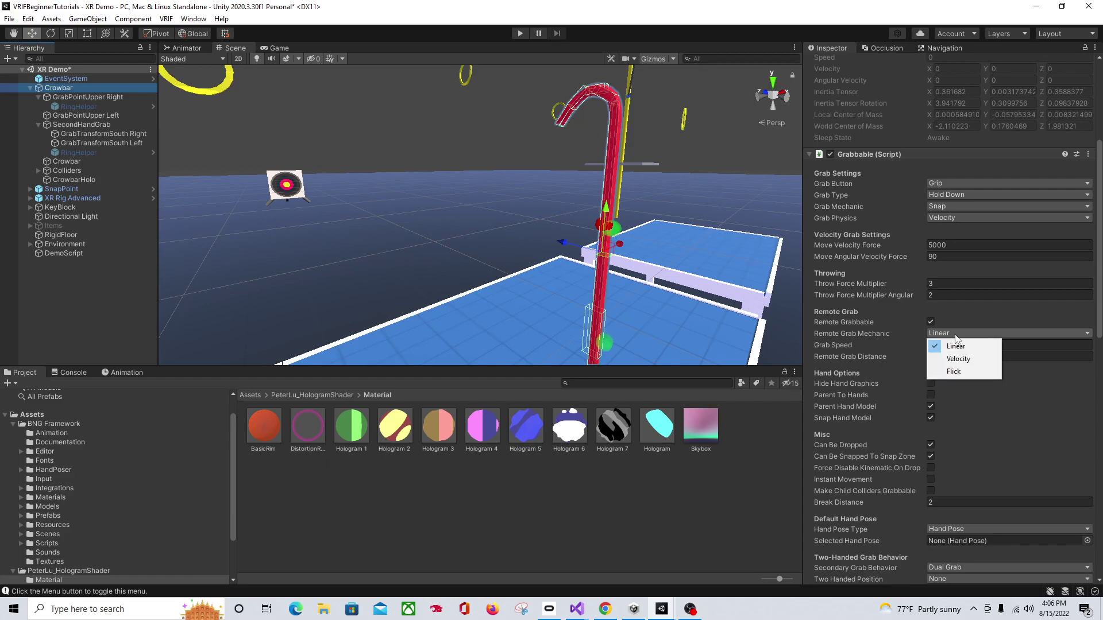
{"action": "left_click", "coordinate": [948, 374]}
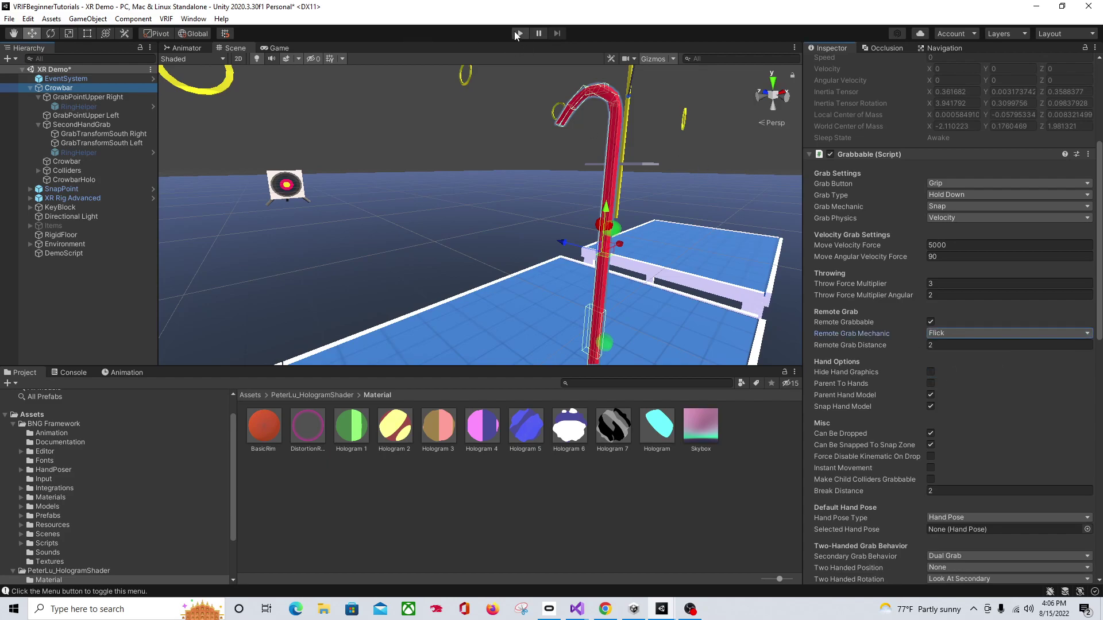
{"action": "left_click", "coordinate": [516, 34]}
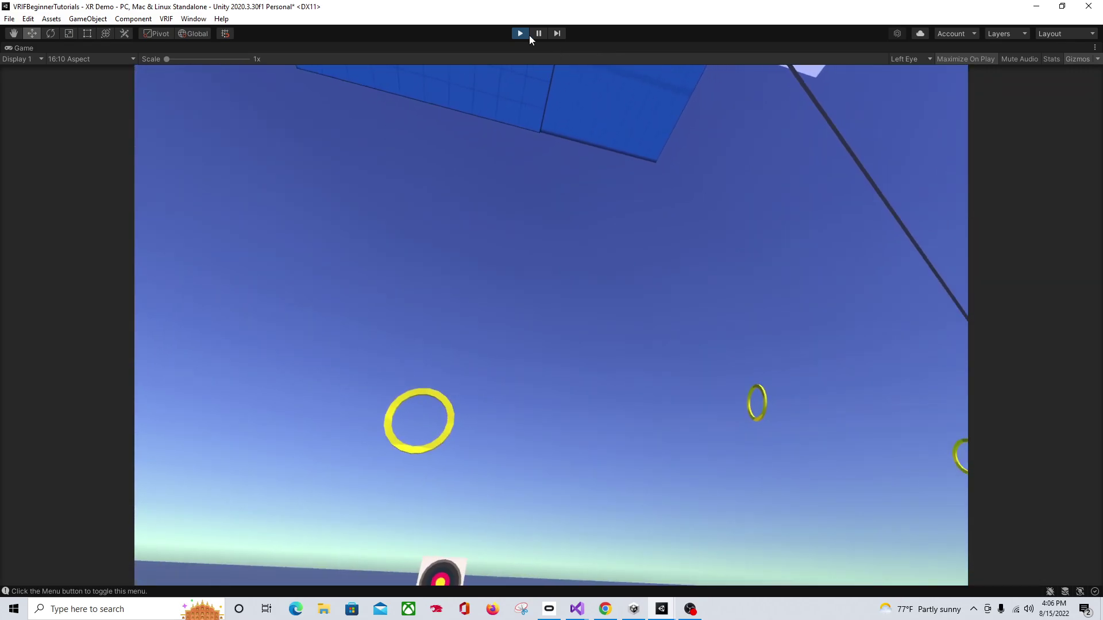
{"action": "key", "text": "ctrl+p"}
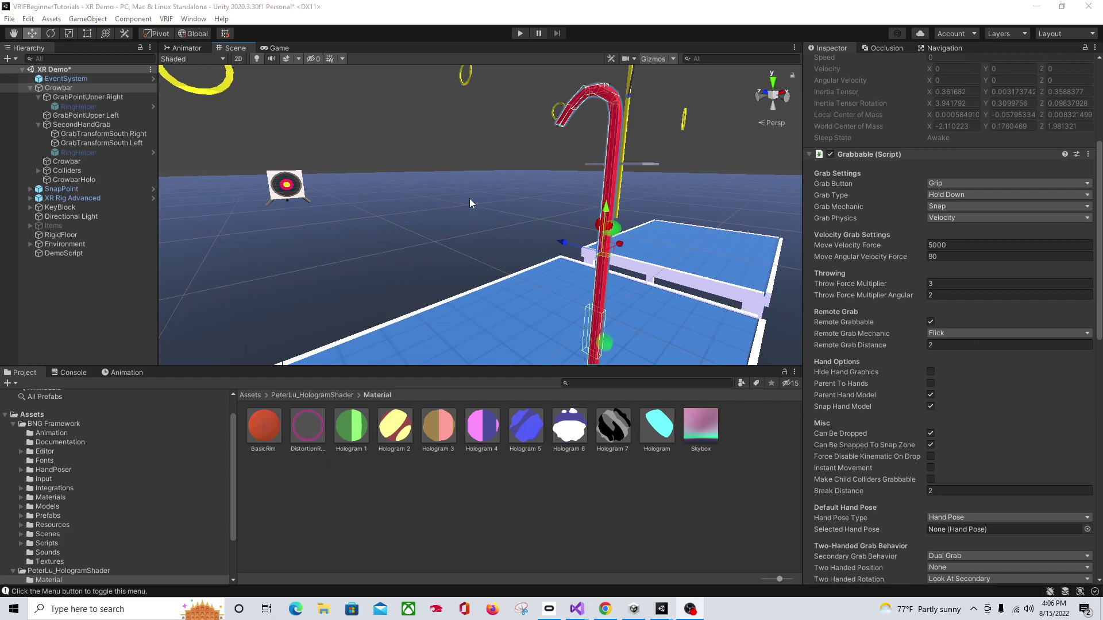
Step: Place PistolNEW from Assets/BNG Framework/Prefabs/Weapons above the table and expand its children
{"action": "right_click_drag", "start_coordinate": [470, 202], "coordinate": [516, 326]}
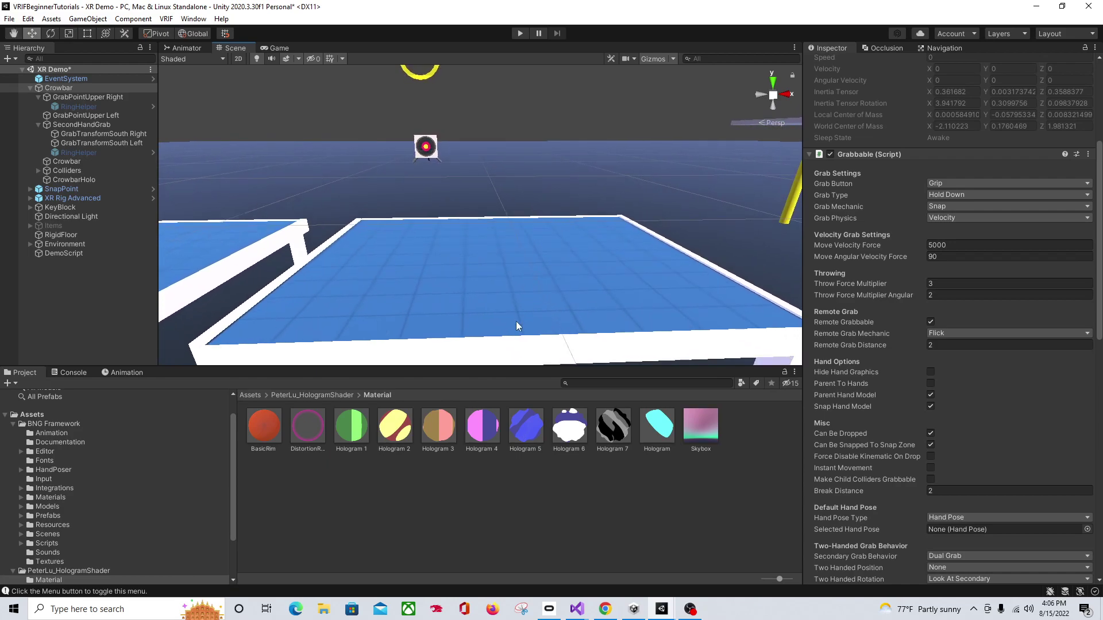
{"action": "left_click", "coordinate": [251, 395]}
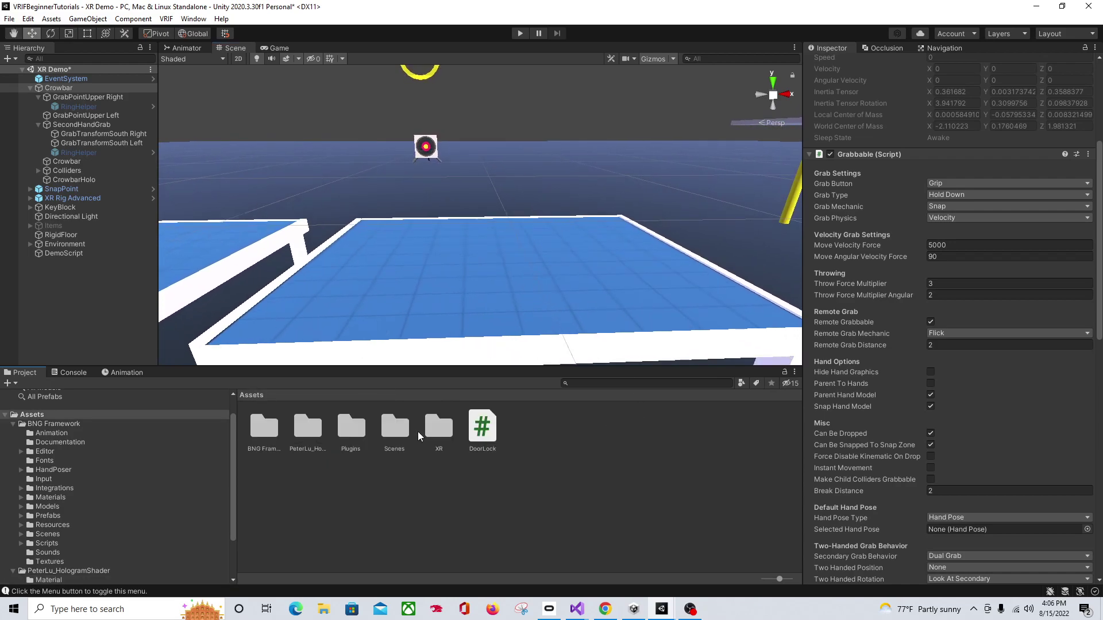
{"action": "double_click", "coordinate": [276, 435]}
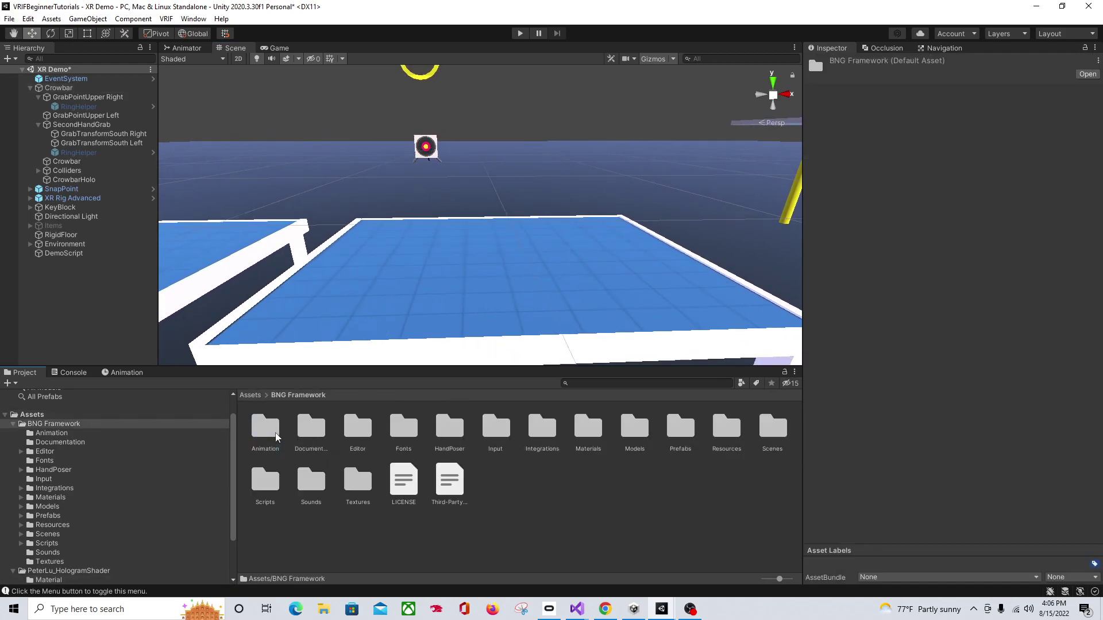
{"action": "double_click", "coordinate": [680, 439]}
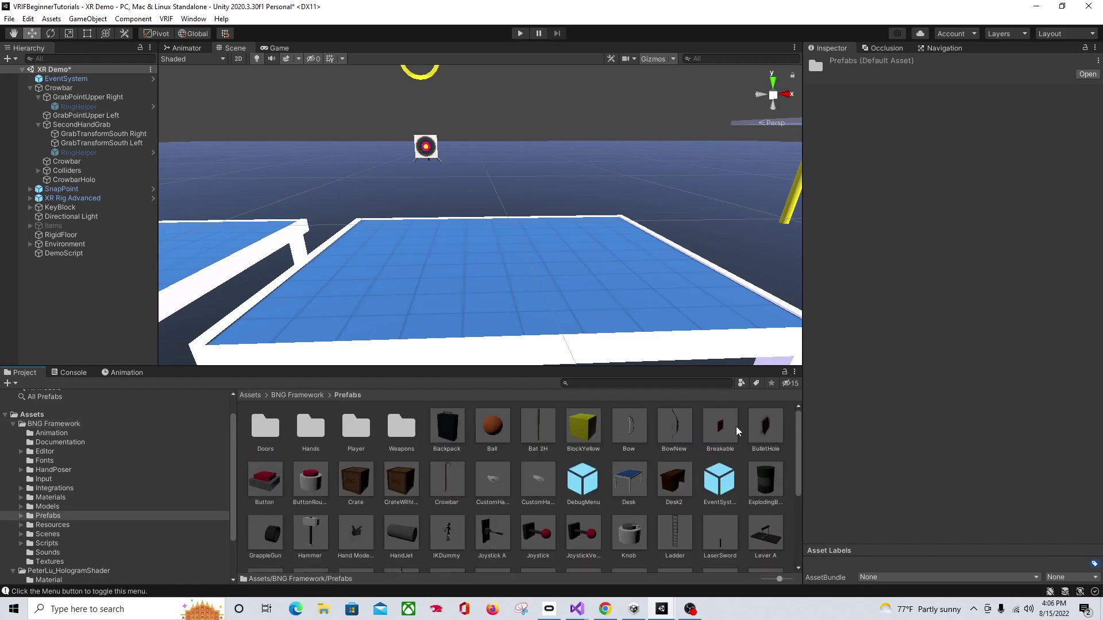
{"action": "double_click", "coordinate": [402, 428]}
{"action": "left_click_drag", "start_coordinate": [774, 428], "coordinate": [498, 208]}
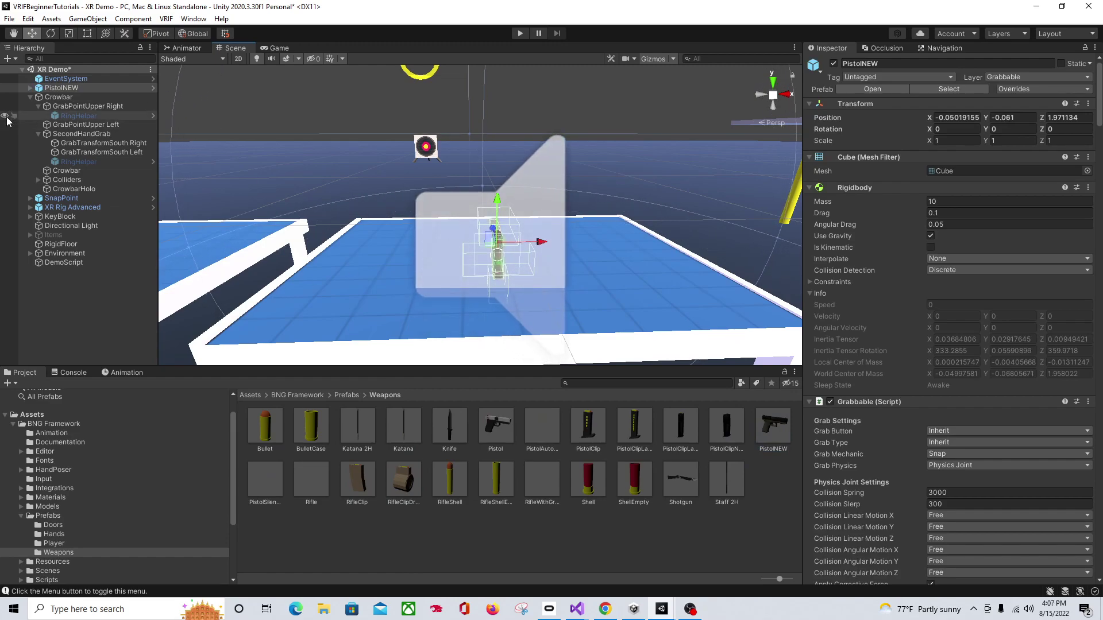
{"action": "left_click", "coordinate": [30, 88]}
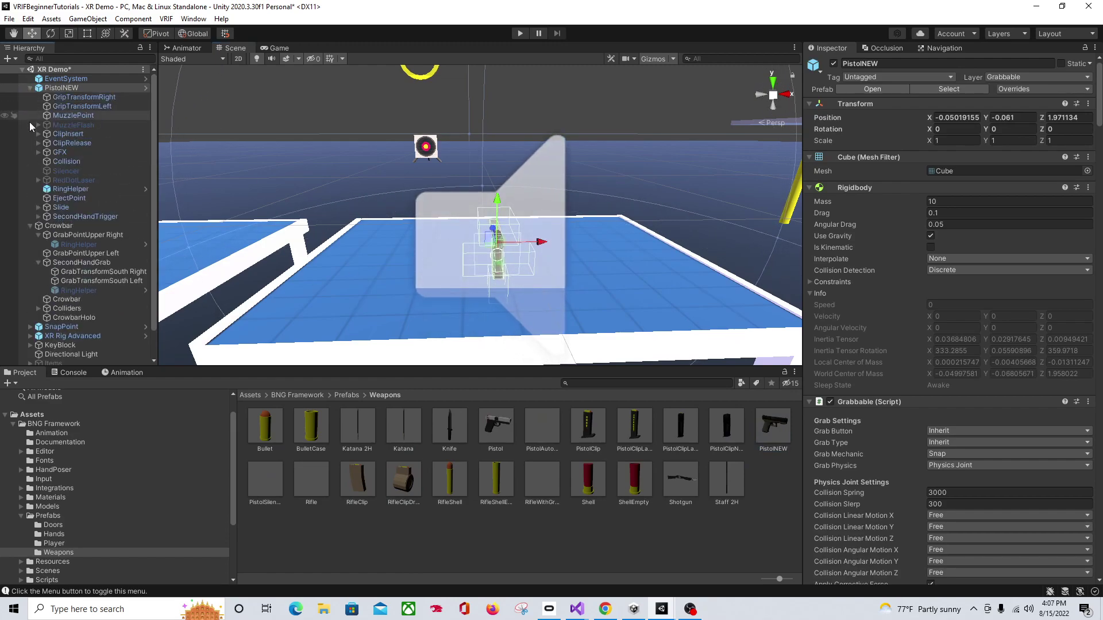
Step: Duplicate the pistol's GFX object and rename the copy to 'GFX Holo'
{"action": "left_click", "coordinate": [30, 225]}
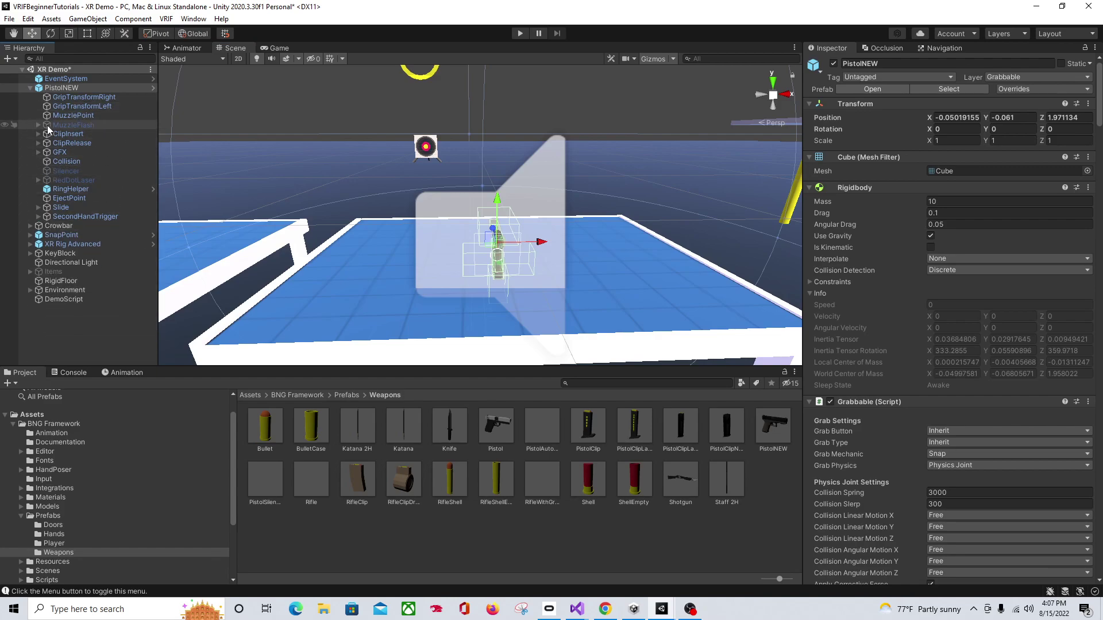
{"action": "left_click", "coordinate": [56, 151]}
{"action": "left_click", "coordinate": [39, 152]}
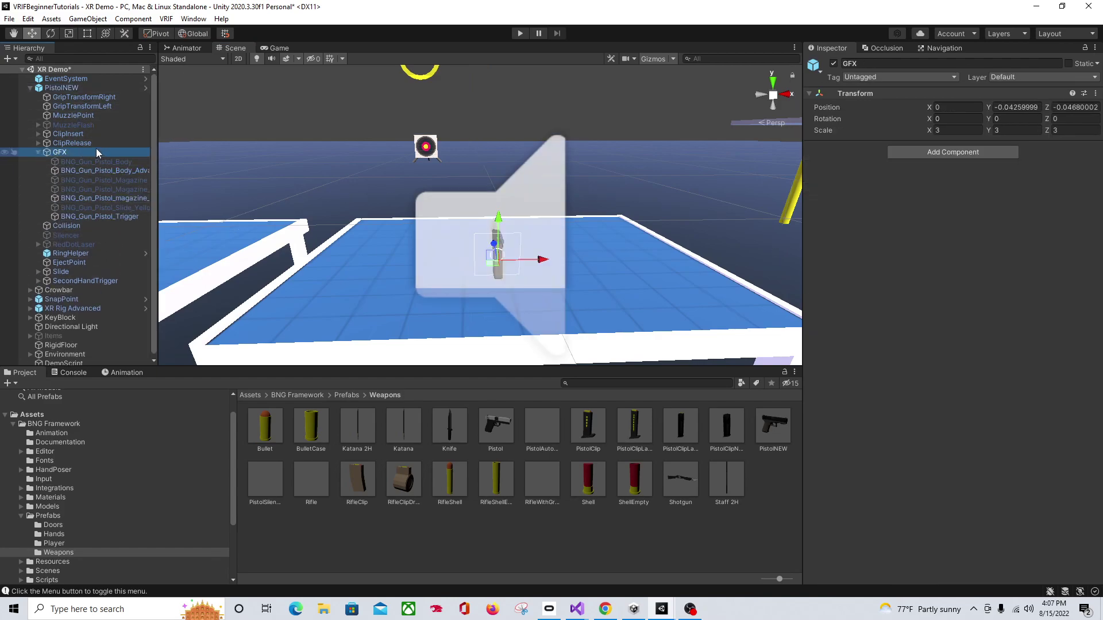
{"action": "left_click", "coordinate": [95, 150]}
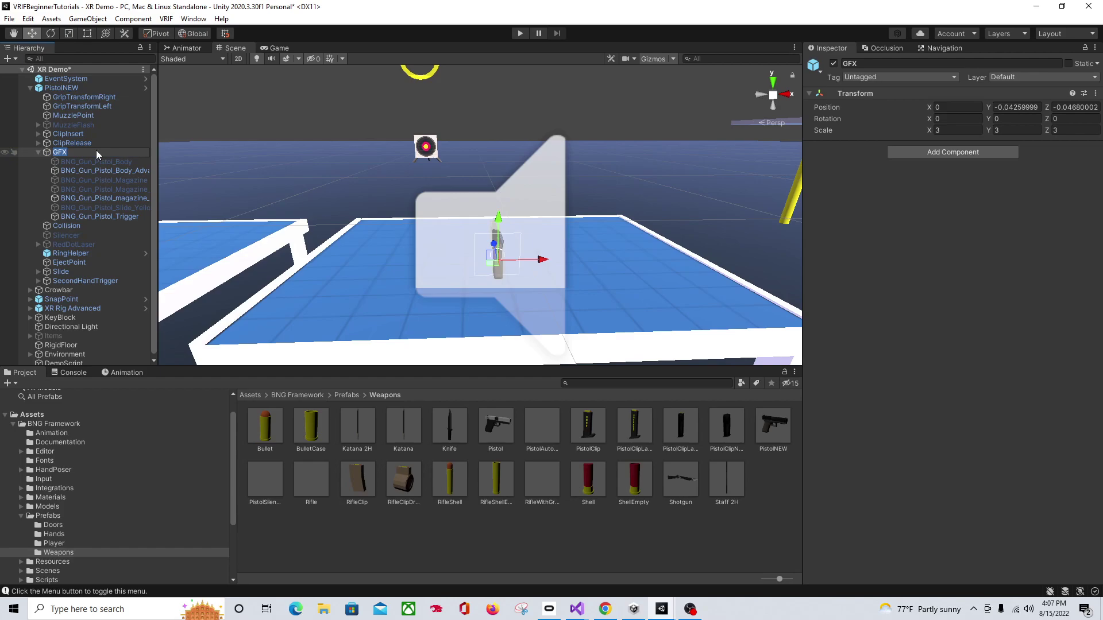
{"action": "key", "text": "ctrl+d"}
{"action": "right_click", "coordinate": [105, 291]}
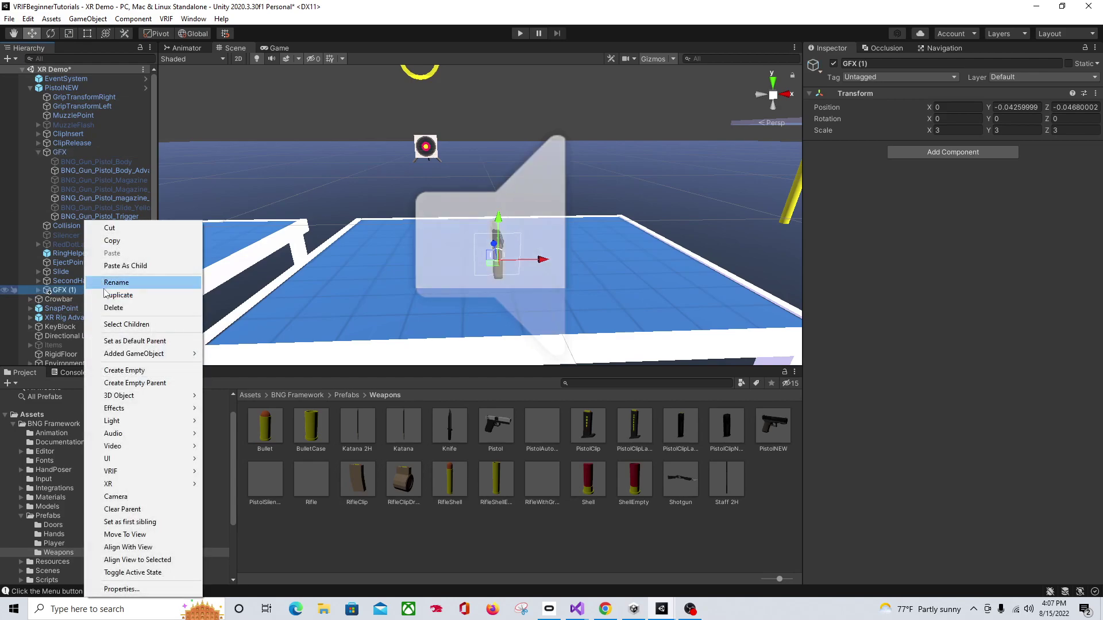
{"action": "left_click", "coordinate": [105, 287]}
{"action": "double_click", "coordinate": [70, 291]}
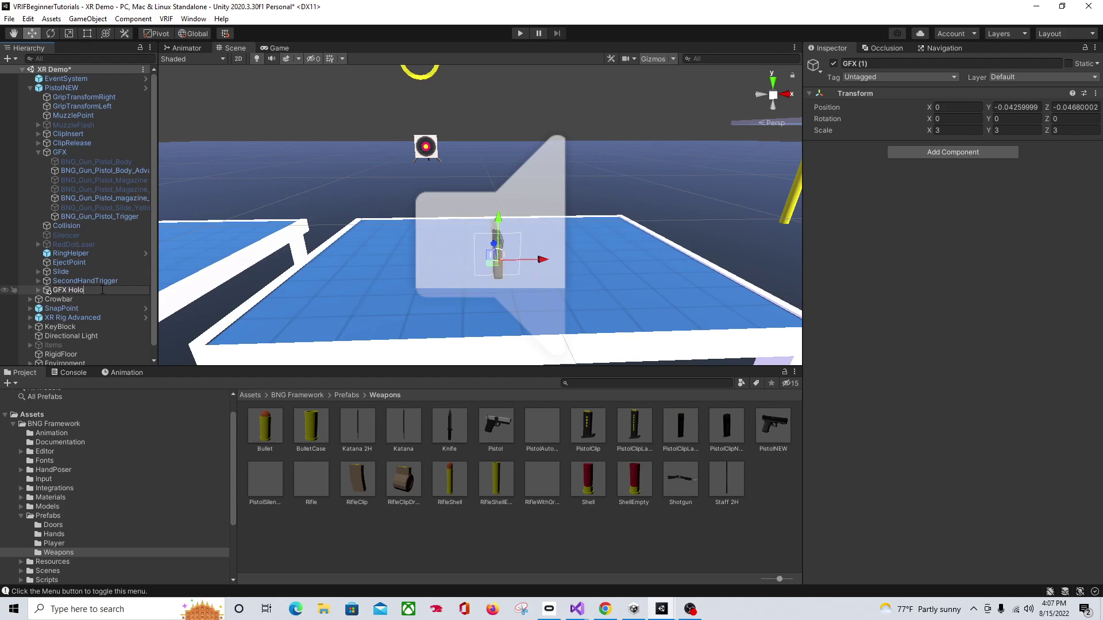
{"action": "left_click", "coordinate": [86, 281]}
Step: Delete the disabled meshes under GFX Holo, keeping body, magazine release and trigger
{"action": "left_click", "coordinate": [38, 290]}
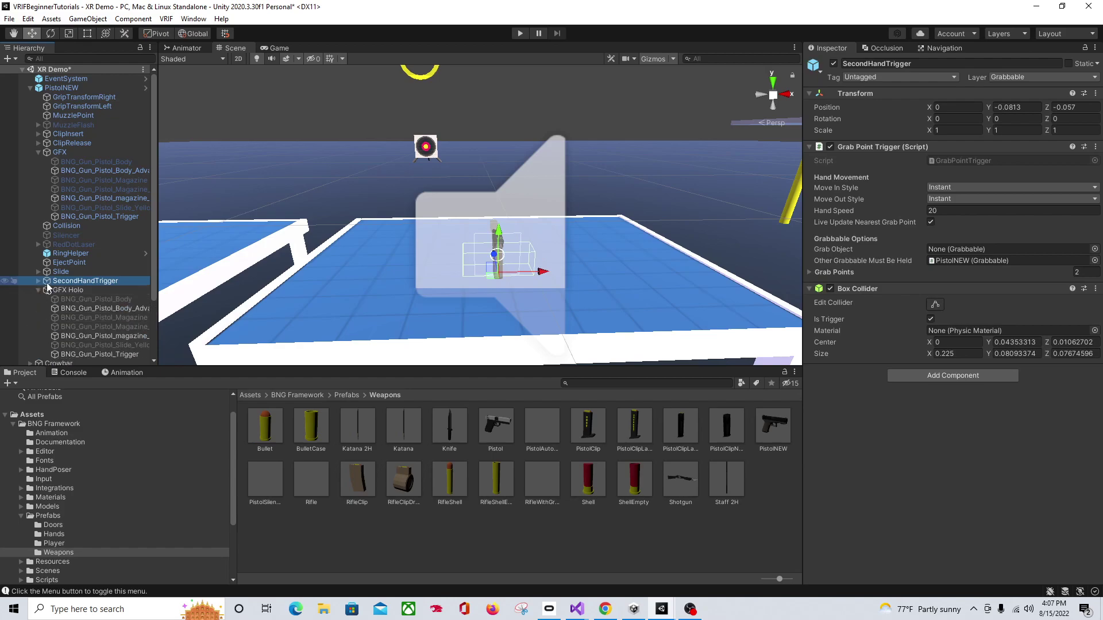
{"action": "scroll", "coordinate": [107, 235], "scroll_direction": "down", "scroll_amount": 3}
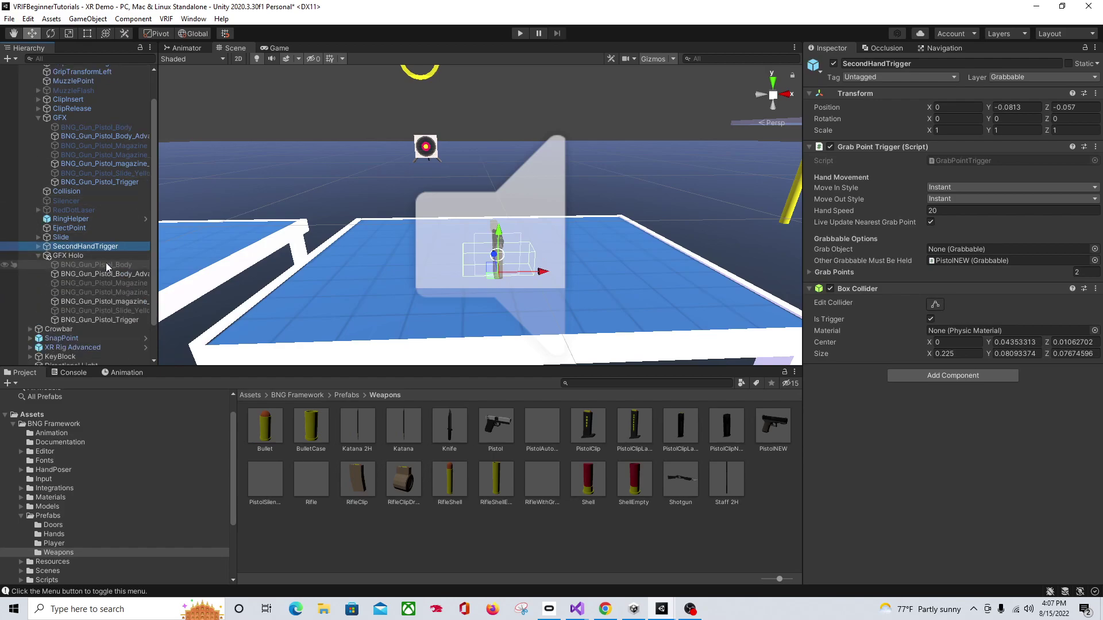
{"action": "left_click", "coordinate": [101, 263]}
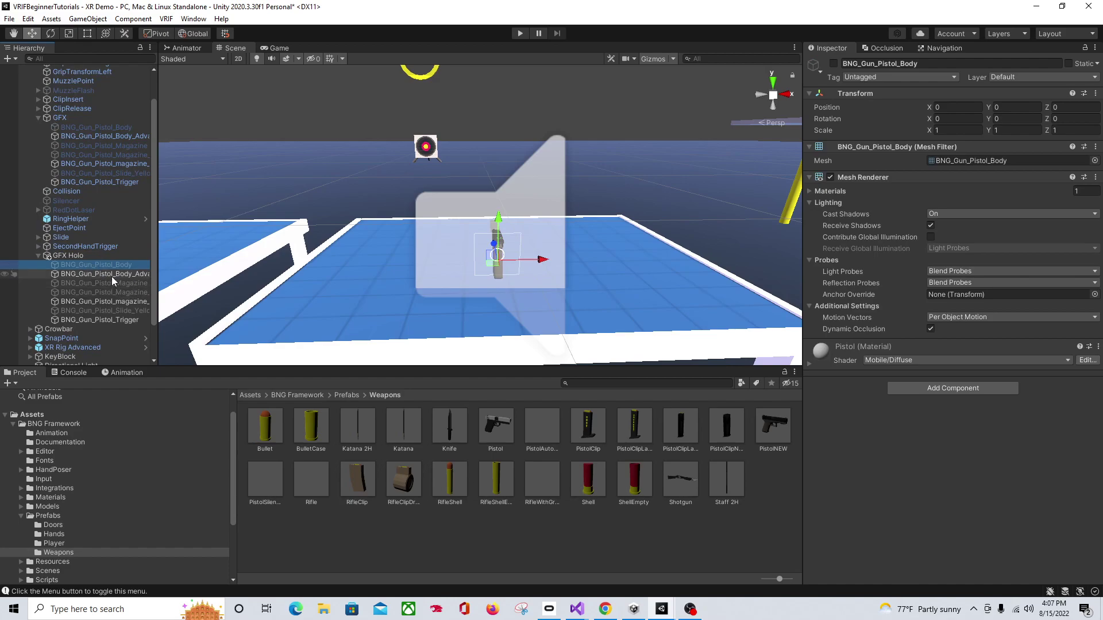
{"action": "key", "text": "Delete"}
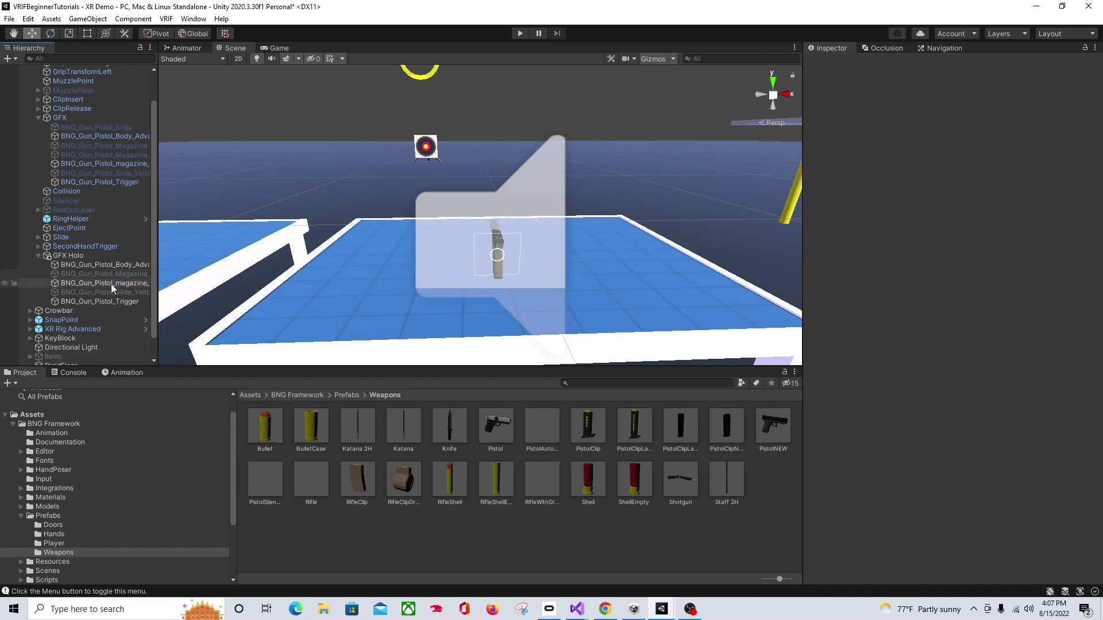
{"action": "left_click", "coordinate": [113, 280]}
{"action": "key", "text": "Delete"}
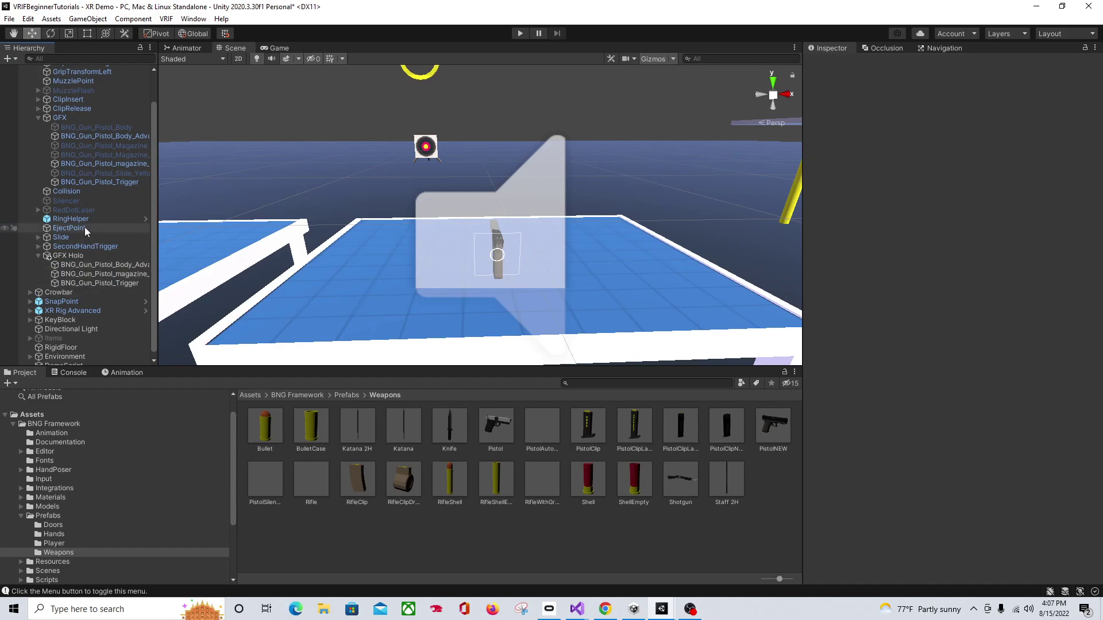
Step: Duplicate BNG_Gun_Pistol_Slide_Black and move the copy into GFX Holo
{"action": "left_click", "coordinate": [38, 236]}
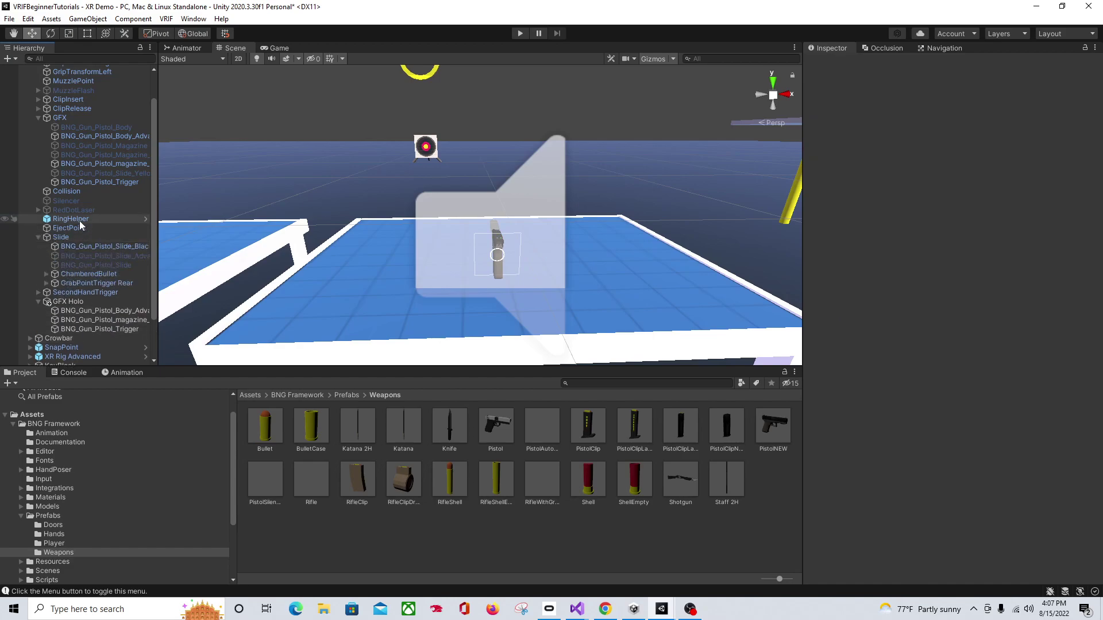
{"action": "scroll", "coordinate": [83, 217], "scroll_direction": "down", "scroll_amount": 3}
{"action": "left_click", "coordinate": [92, 214]}
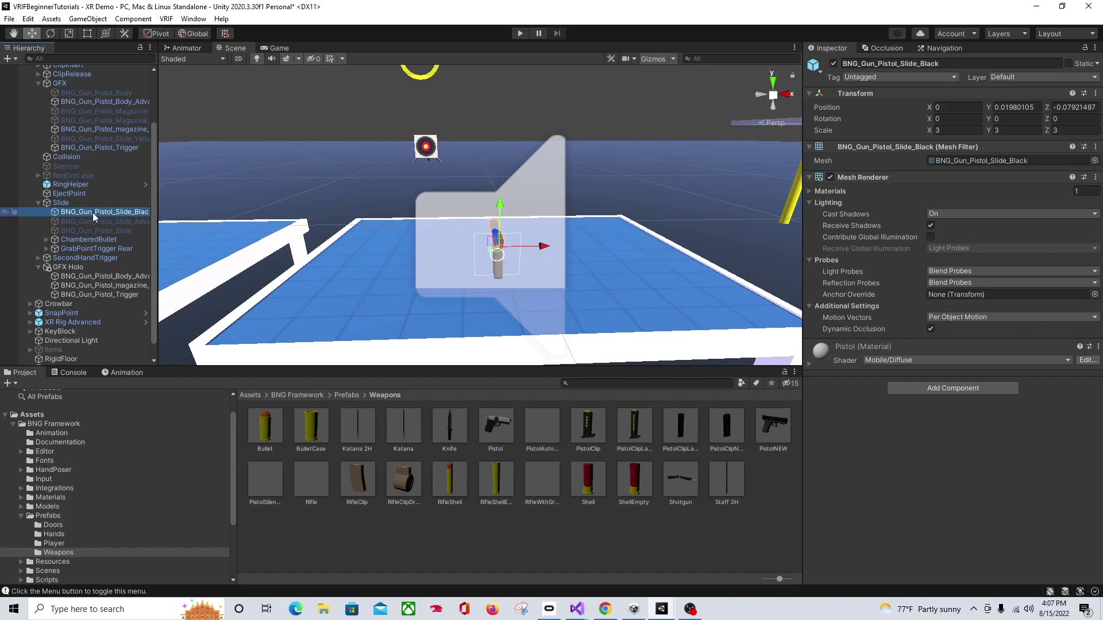
{"action": "key", "text": "ctrl+d"}
{"action": "left_click_drag", "start_coordinate": [113, 257], "coordinate": [115, 279]}
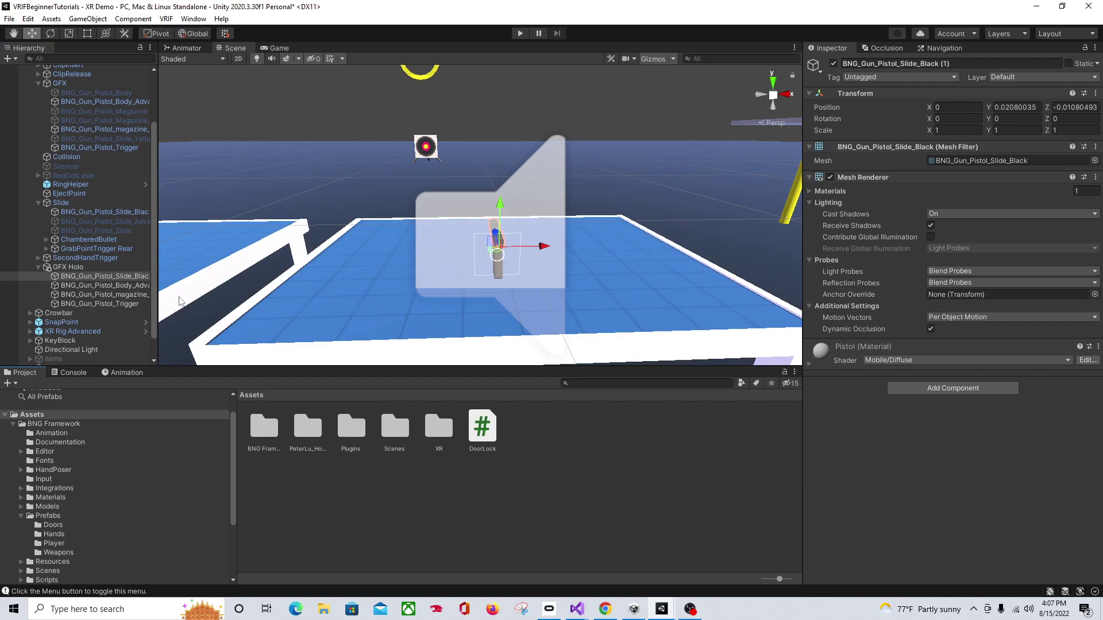
Step: Apply the BasicRim material from PeterLu_HologramShader/Material to the slide copy and body mesh
{"action": "double_click", "coordinate": [305, 432]}
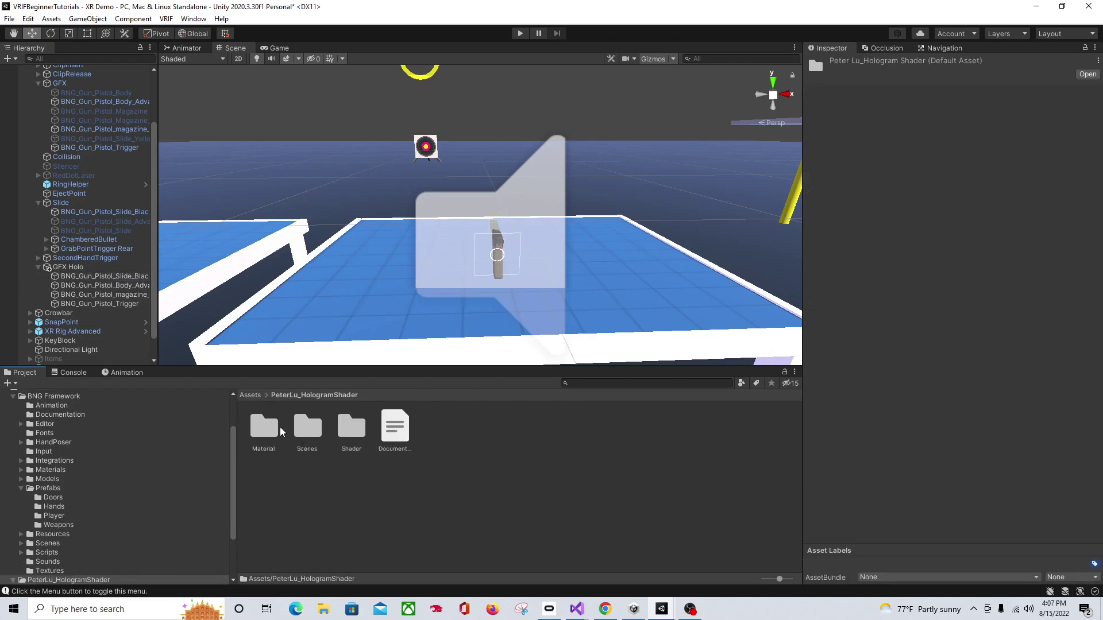
{"action": "double_click", "coordinate": [266, 428]}
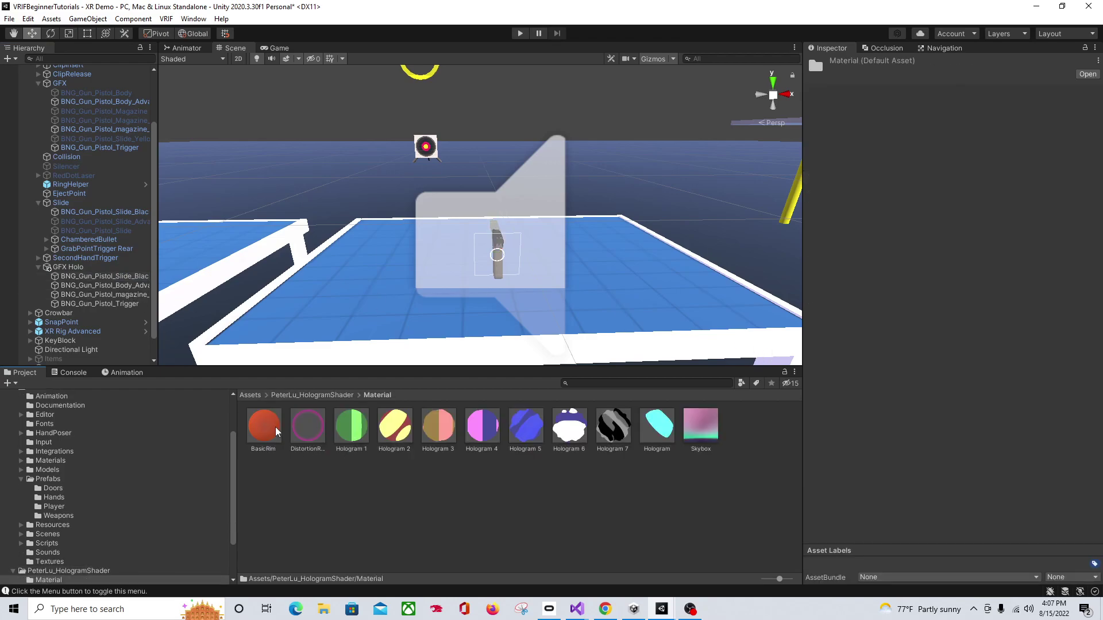
{"action": "left_click", "coordinate": [104, 274]}
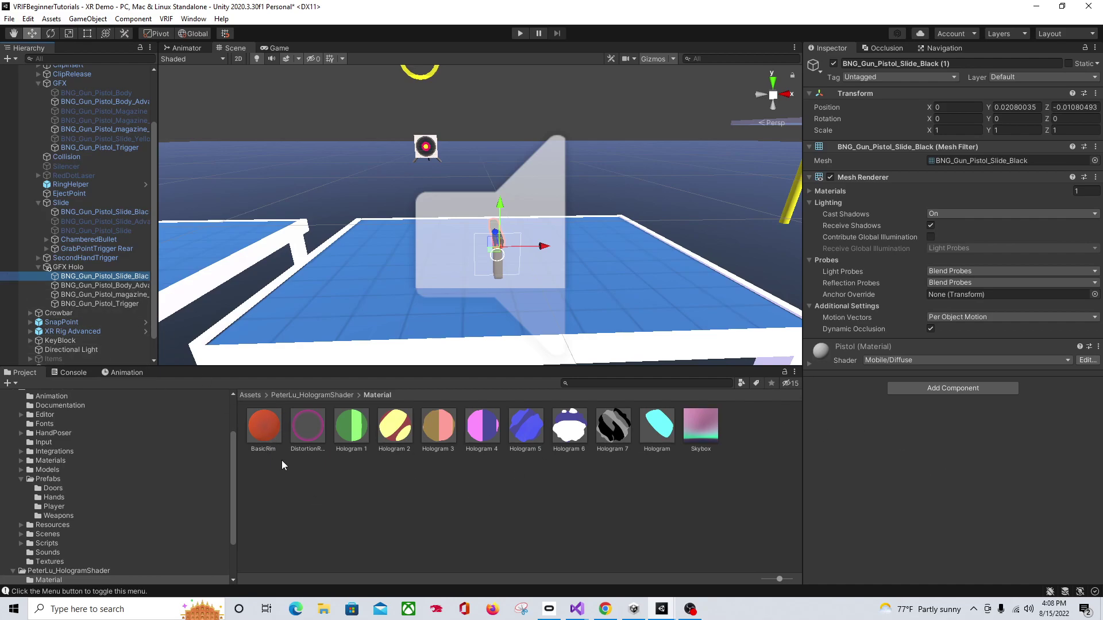
{"action": "left_click_drag", "start_coordinate": [264, 431], "coordinate": [850, 416]}
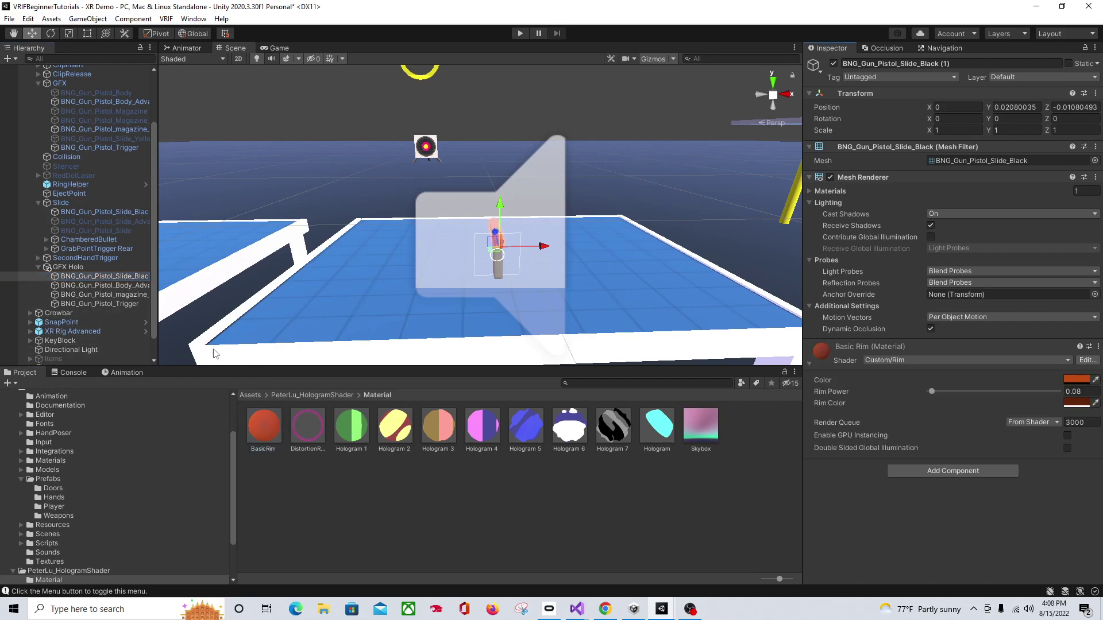
{"action": "left_click", "coordinate": [104, 286]}
{"action": "left_click_drag", "start_coordinate": [265, 428], "coordinate": [846, 438]}
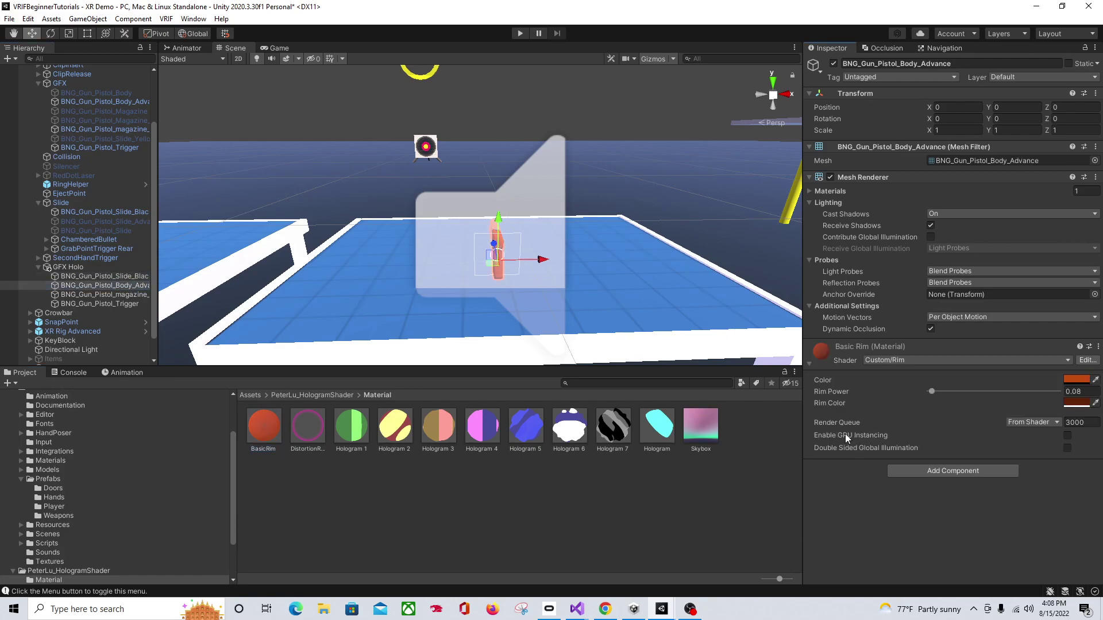
Step: Apply BasicRim to the magazine release and trigger, then frame the orange pistol
{"action": "left_click", "coordinate": [103, 295]}
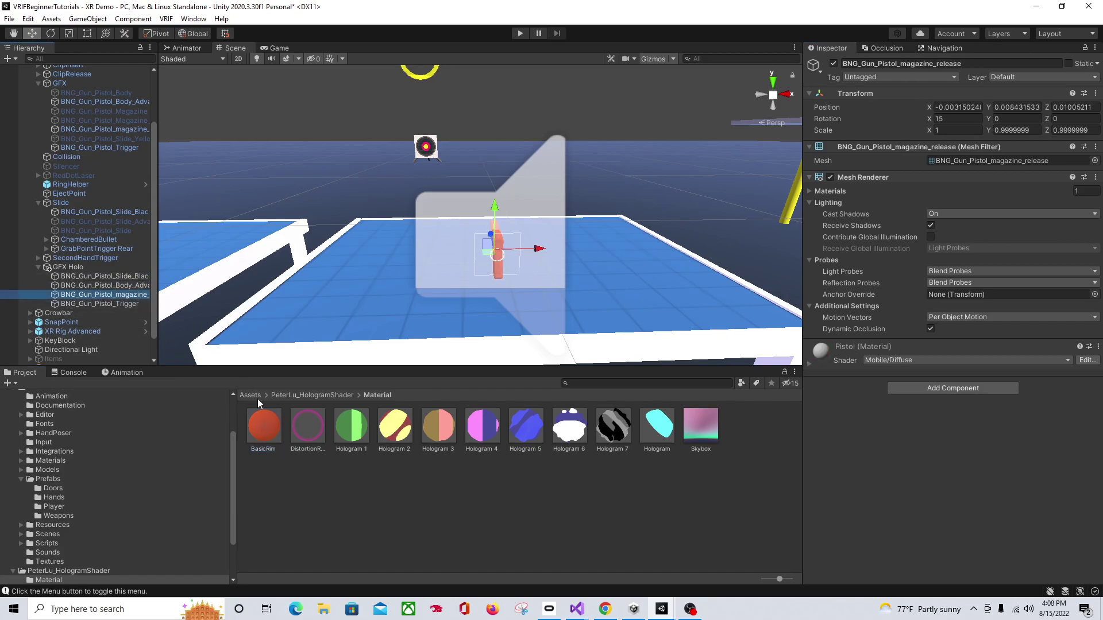
{"action": "left_click_drag", "start_coordinate": [265, 428], "coordinate": [849, 435]}
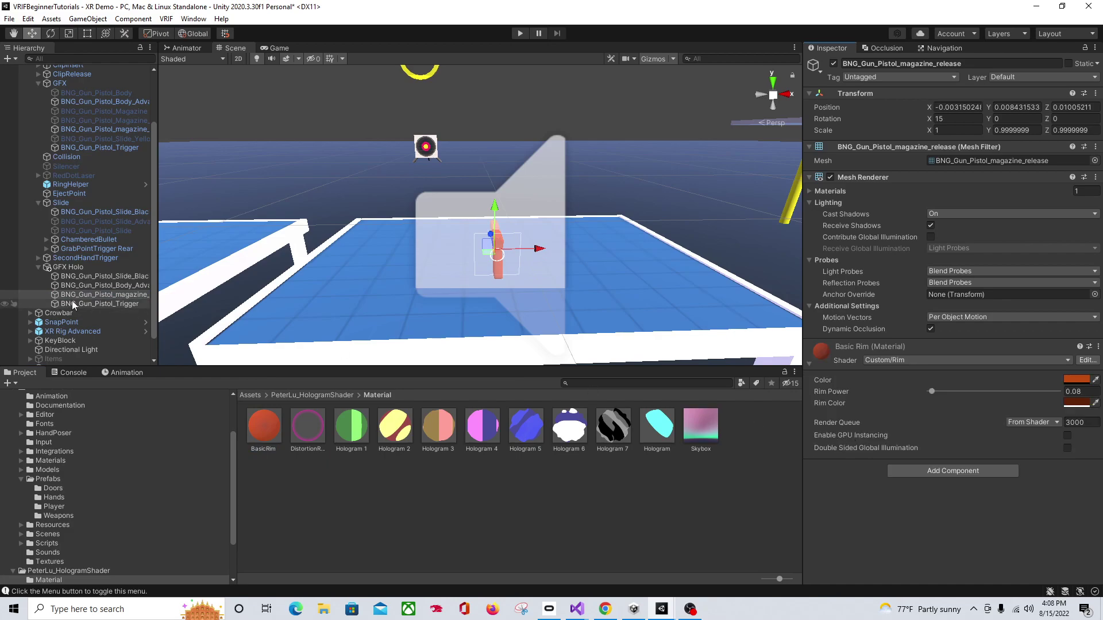
{"action": "left_click", "coordinate": [104, 304]}
{"action": "left_click", "coordinate": [271, 429]}
{"action": "left_click_drag", "start_coordinate": [271, 429], "coordinate": [839, 446]}
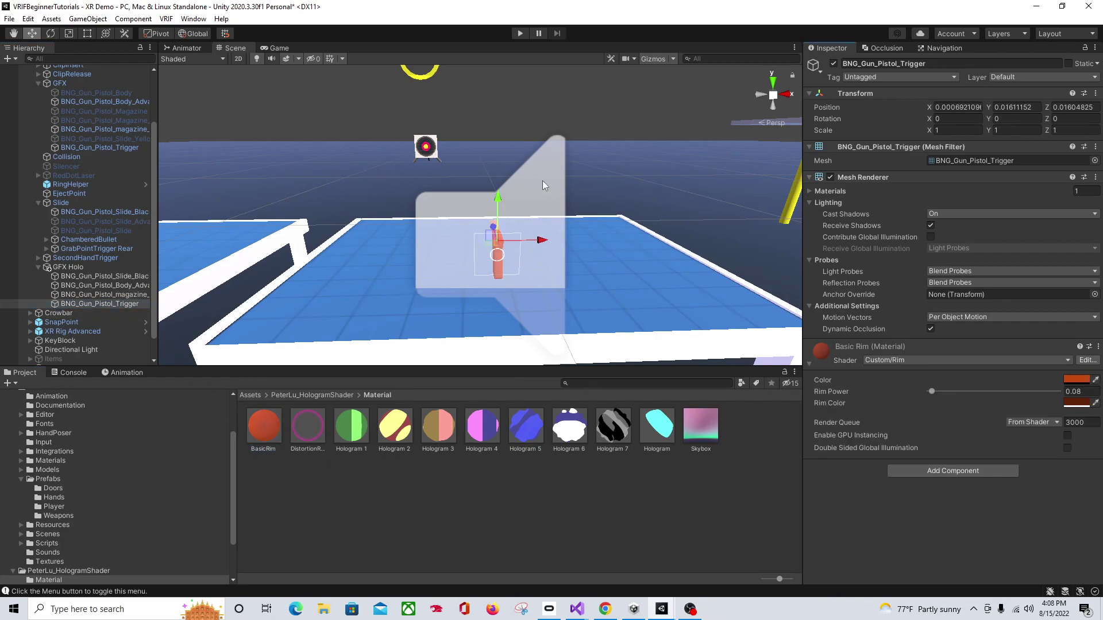
{"action": "right_click_drag", "start_coordinate": [528, 218], "coordinate": [492, 245]}
{"action": "key", "text": "f"}
{"action": "middle_click_drag", "start_coordinate": [553, 226], "coordinate": [523, 255]}
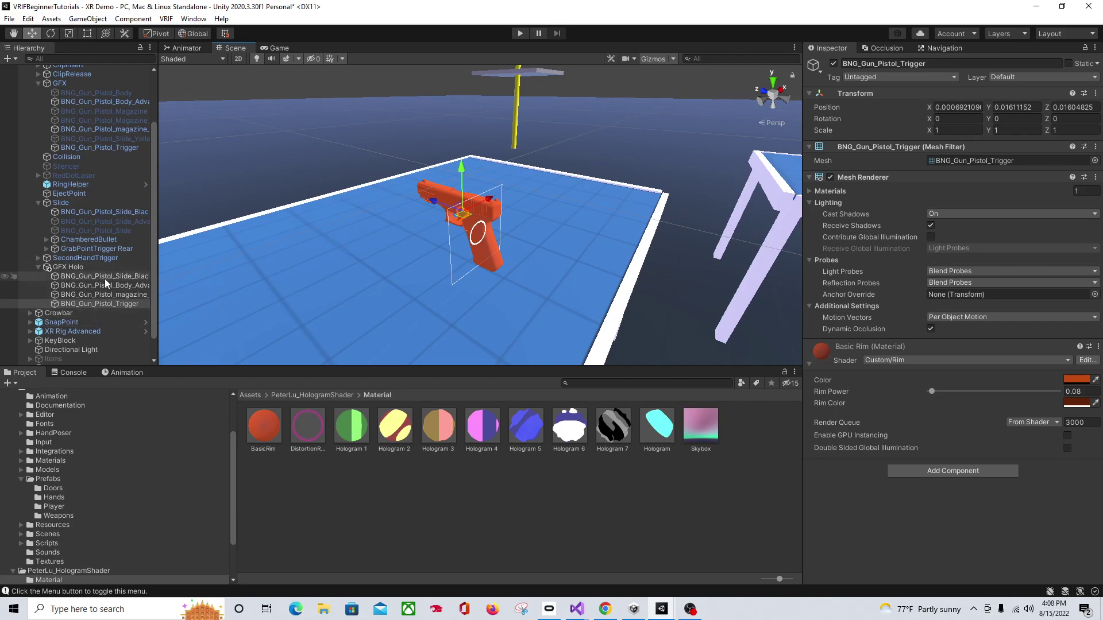
Step: Play-test the orange hologram pistol from the Game view, then exit play mode
{"action": "left_click", "coordinate": [519, 33]}
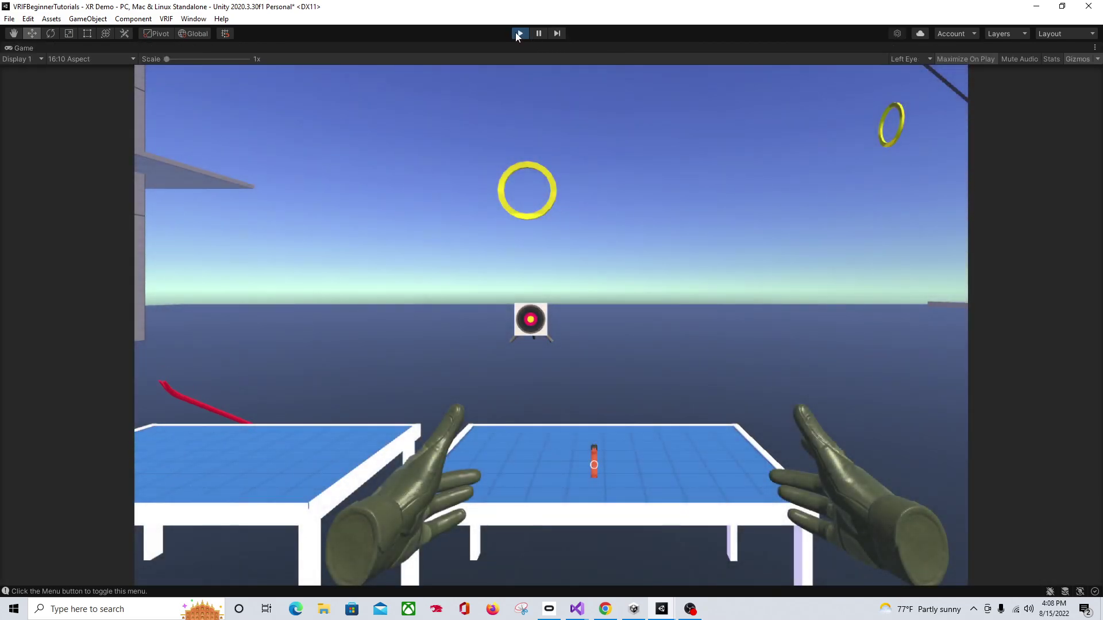
{"action": "left_click", "coordinate": [518, 34]}
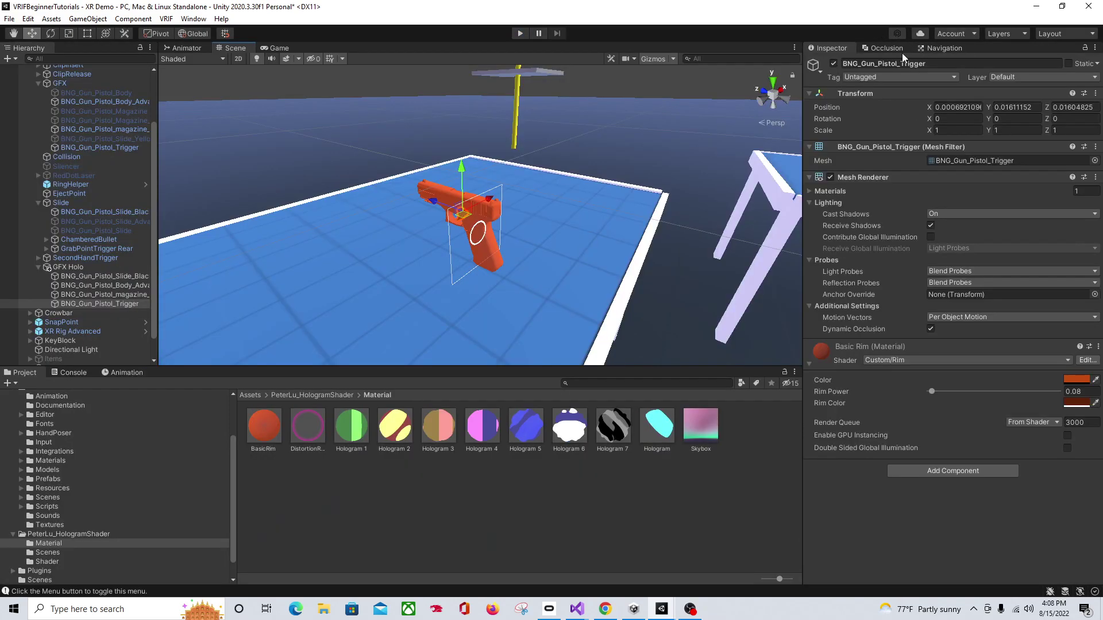
{"action": "left_click", "coordinate": [275, 48]}
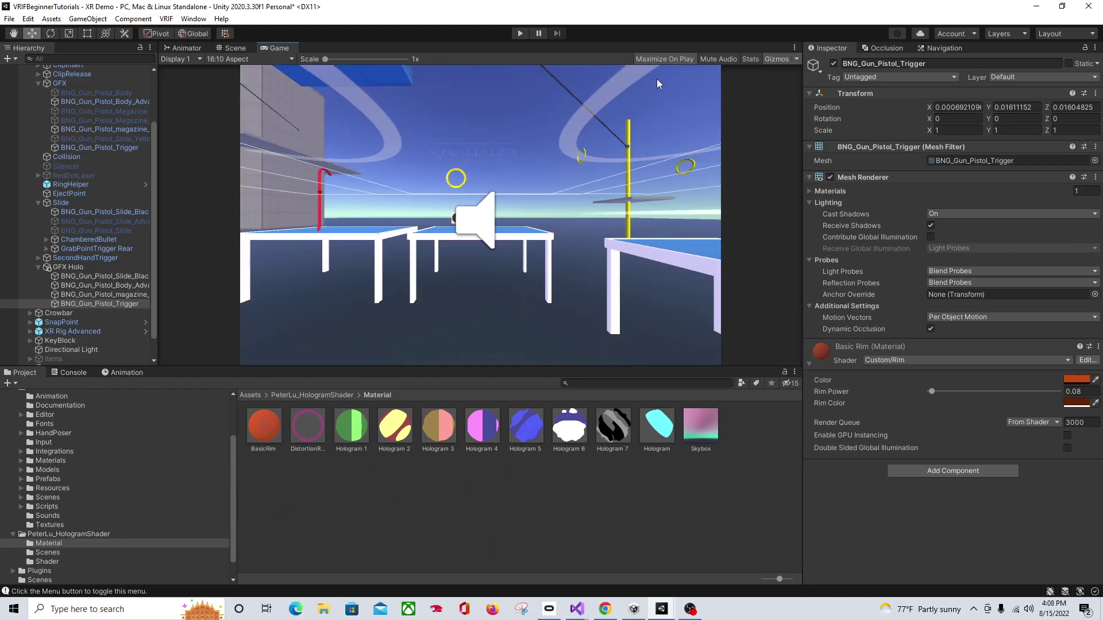
{"action": "left_click", "coordinate": [520, 34]}
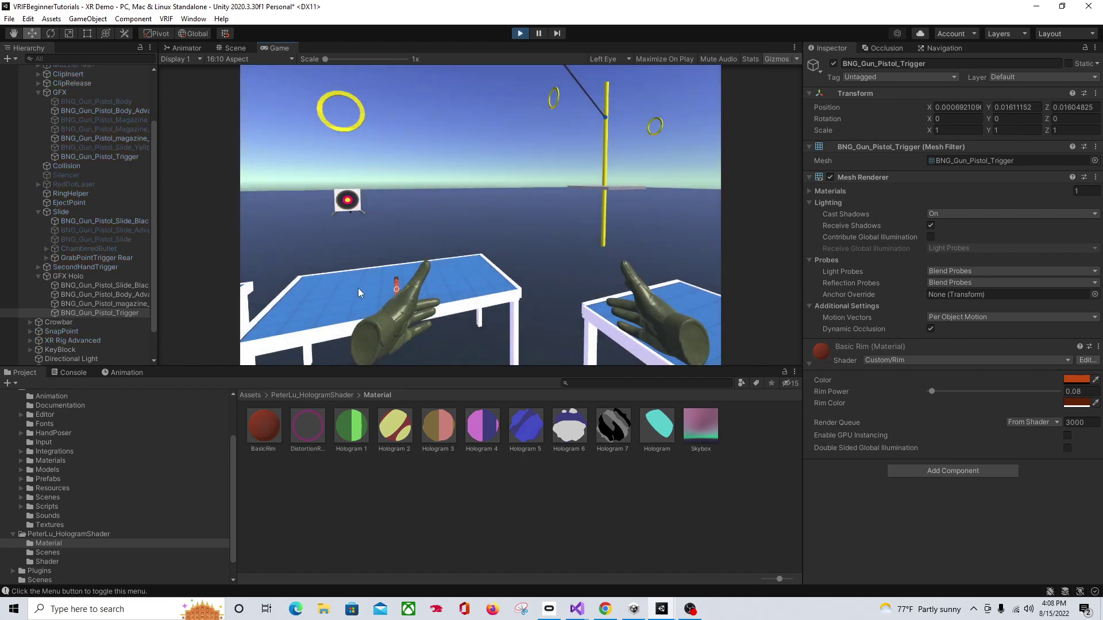
{"action": "left_click", "coordinate": [237, 48]}
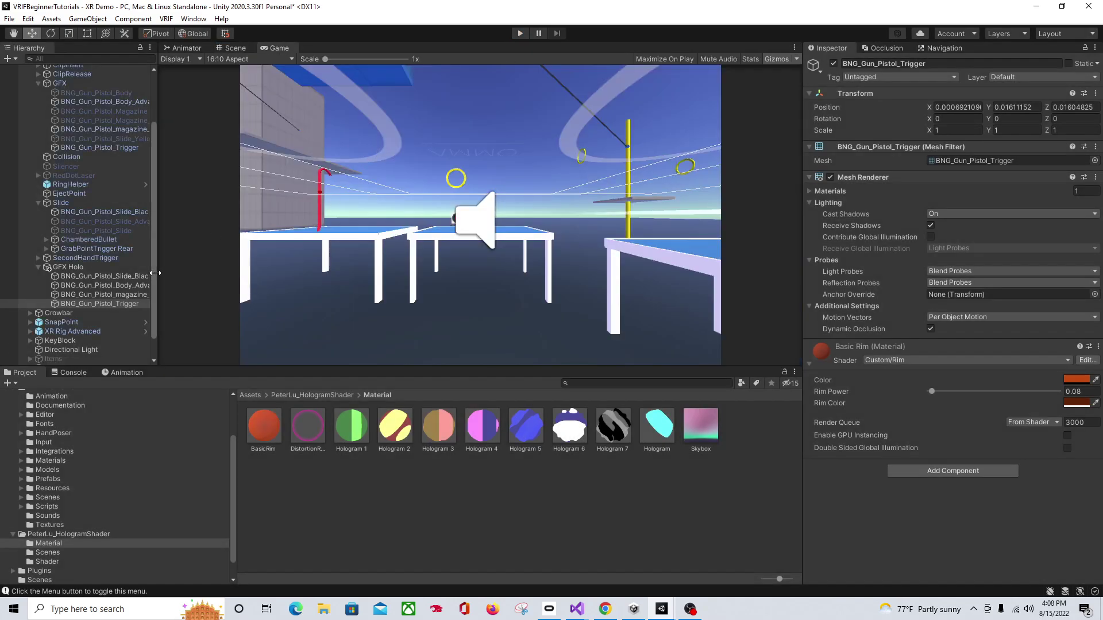
{"action": "left_click", "coordinate": [137, 277]}
Step: Set the slide copy's X, Y and Z scale to 1.01
{"action": "left_click", "coordinate": [955, 130]}
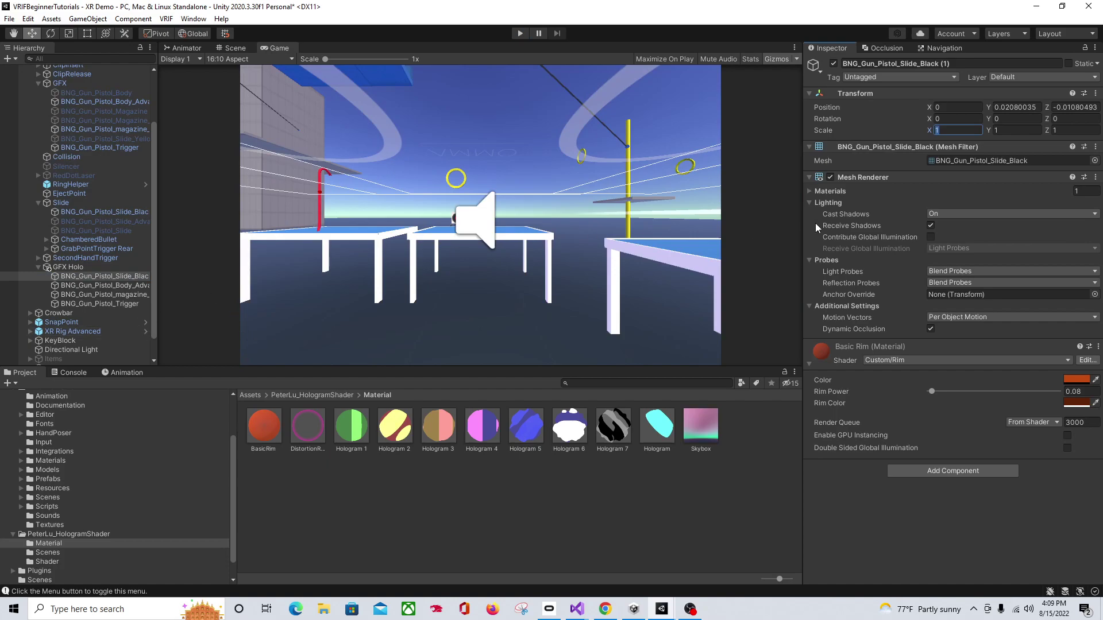
{"action": "type", "text": ".01"}
{"action": "key", "text": "Return"}
{"action": "key", "text": "Tab"}
{"action": "type", "text": "1.01"}
{"action": "key", "text": "Tab"}
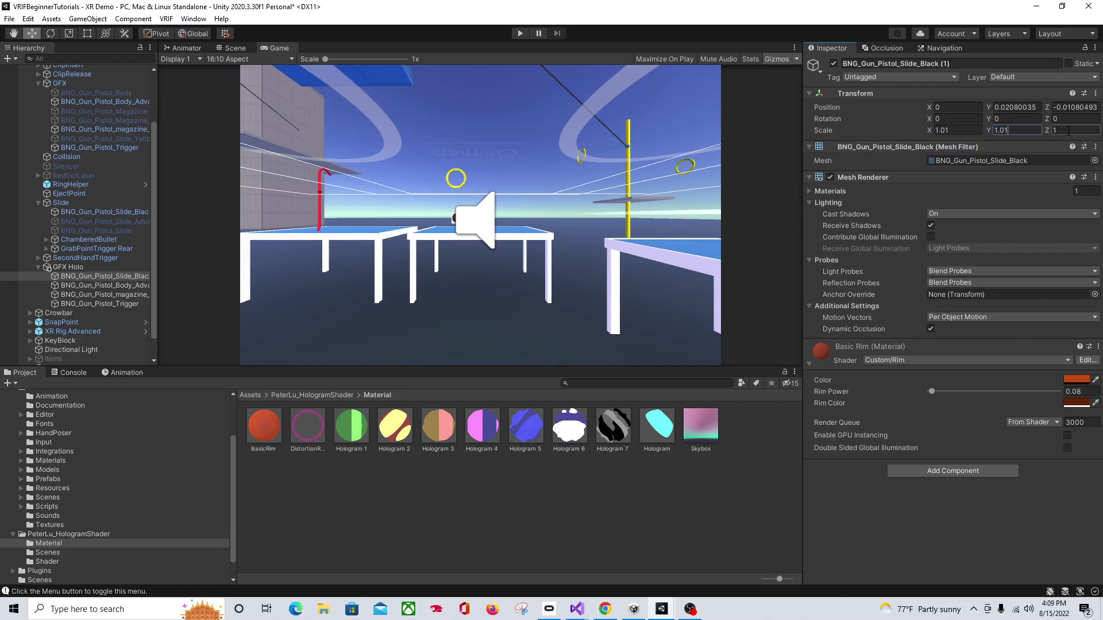
{"action": "type", "text": "1.01"}
Step: Scale BNG_Gun_Pistol_Body_Advance and the magazine release meshes to 1.01
{"action": "left_click", "coordinate": [104, 285]}
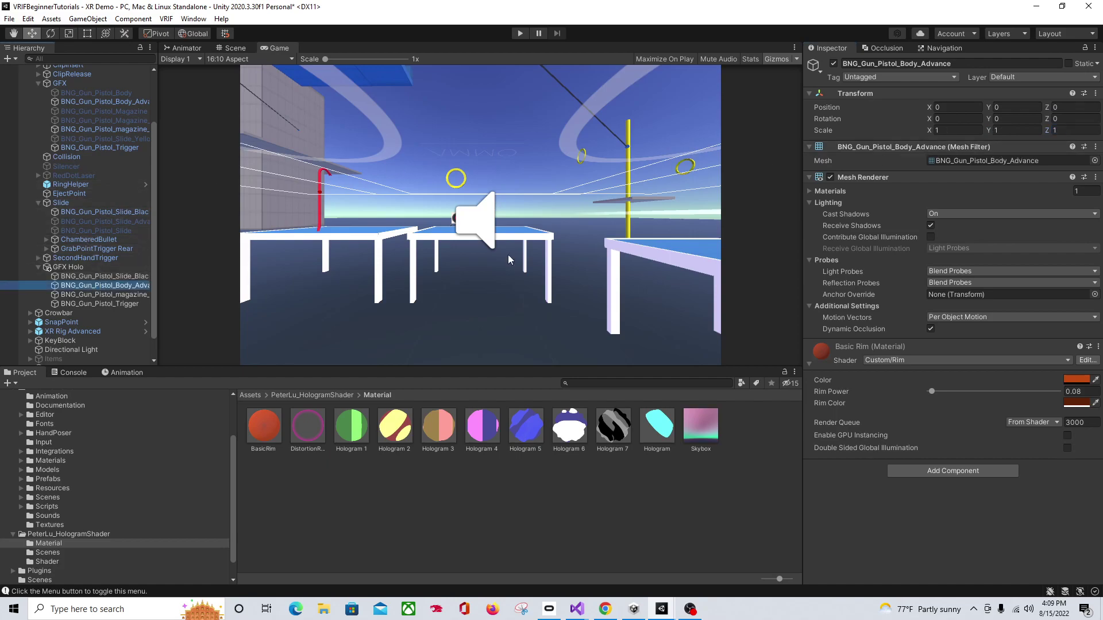
{"action": "left_click", "coordinate": [953, 129]}
{"action": "type", "text": "1.01"}
{"action": "key", "text": "Tab"}
{"action": "type", "text": "1.01"}
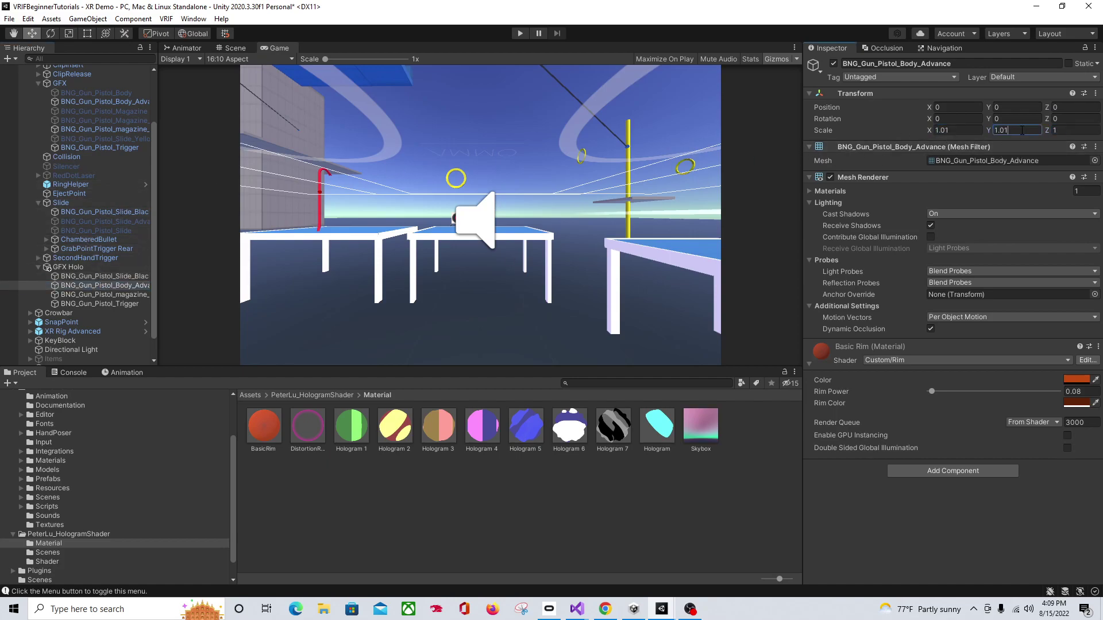
{"action": "left_click", "coordinate": [1073, 131]}
{"action": "left_click", "coordinate": [103, 294]}
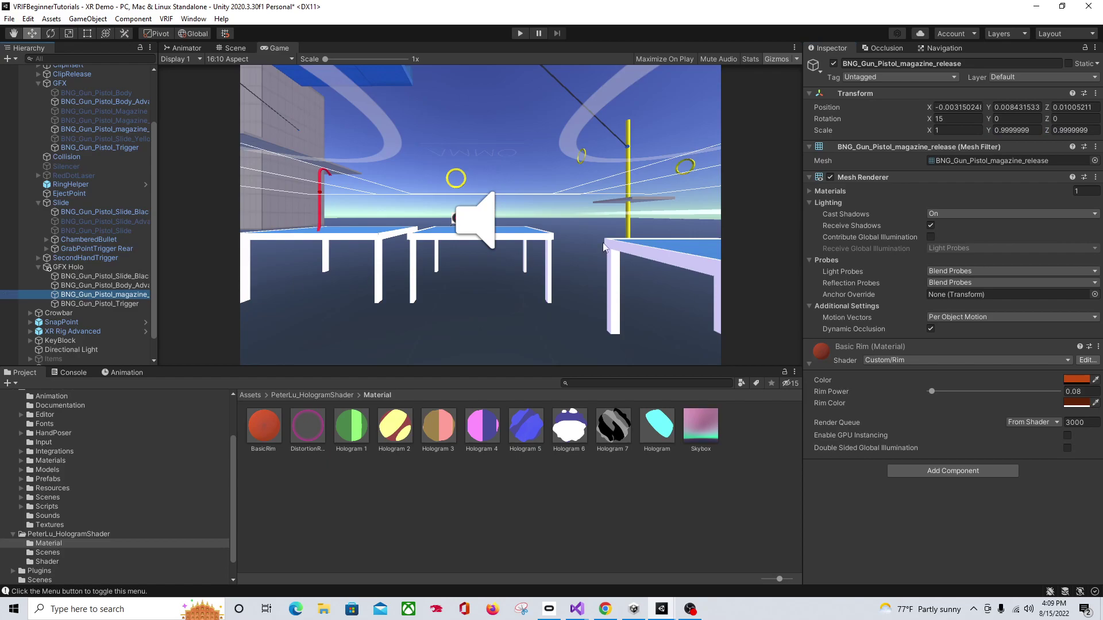
{"action": "left_click", "coordinate": [957, 130]}
{"action": "type", "text": "1.01"}
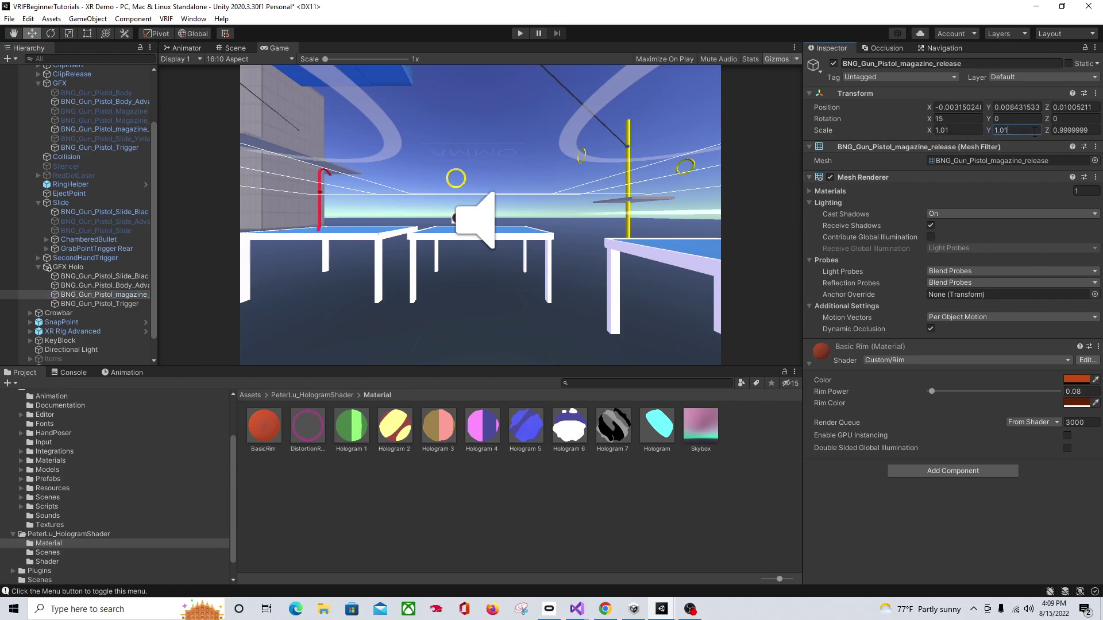
{"action": "left_click", "coordinate": [115, 304]}
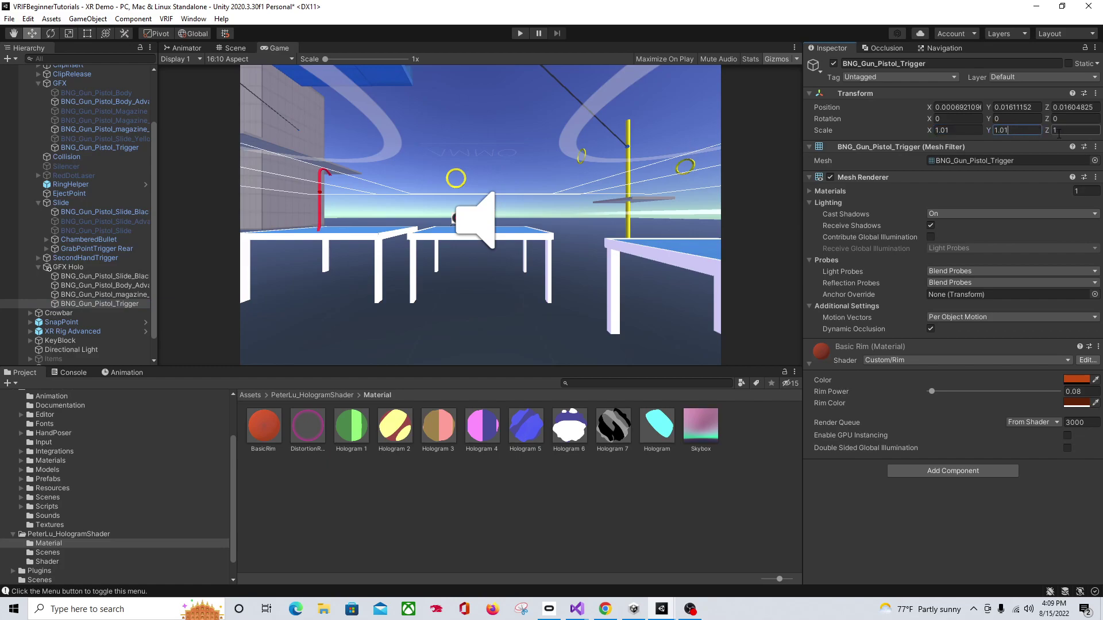
Step: Play-test the enlarged red hologram pistol in the Scene view, then stop and select PistolNEW
{"action": "left_click", "coordinate": [515, 35]}
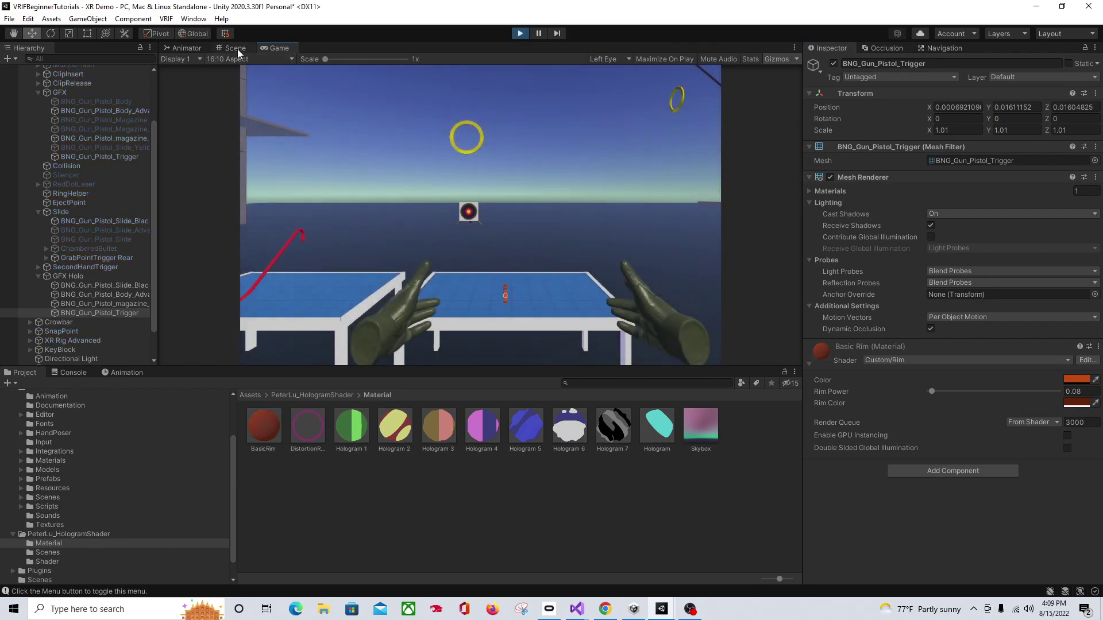
{"action": "left_click", "coordinate": [237, 50]}
{"action": "right_click_drag", "start_coordinate": [477, 302], "coordinate": [547, 205]}
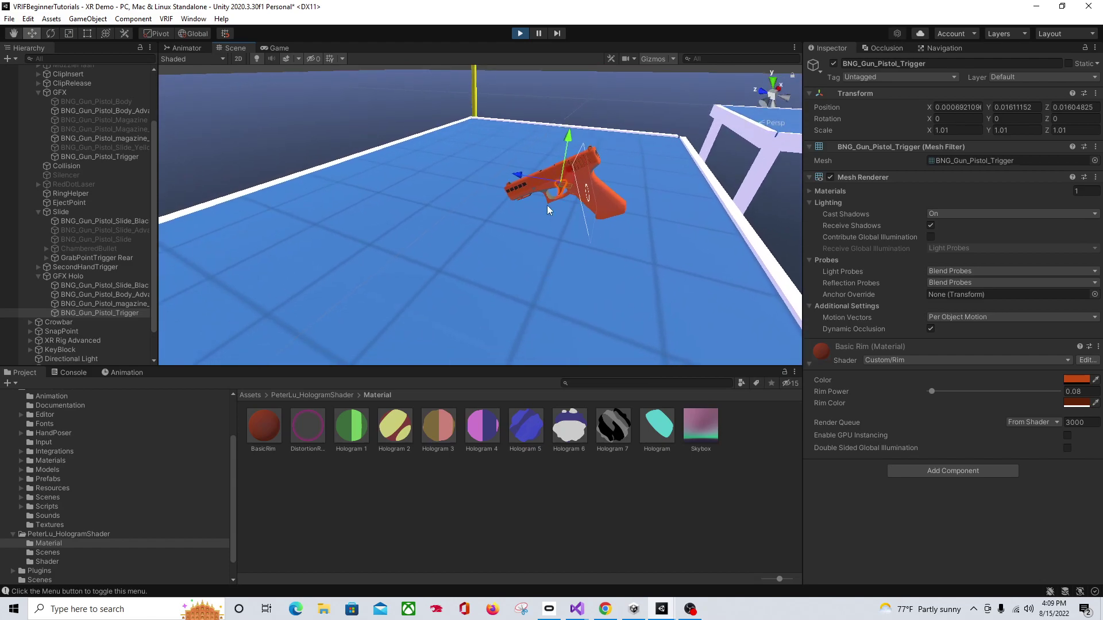
{"action": "left_click", "coordinate": [520, 33]}
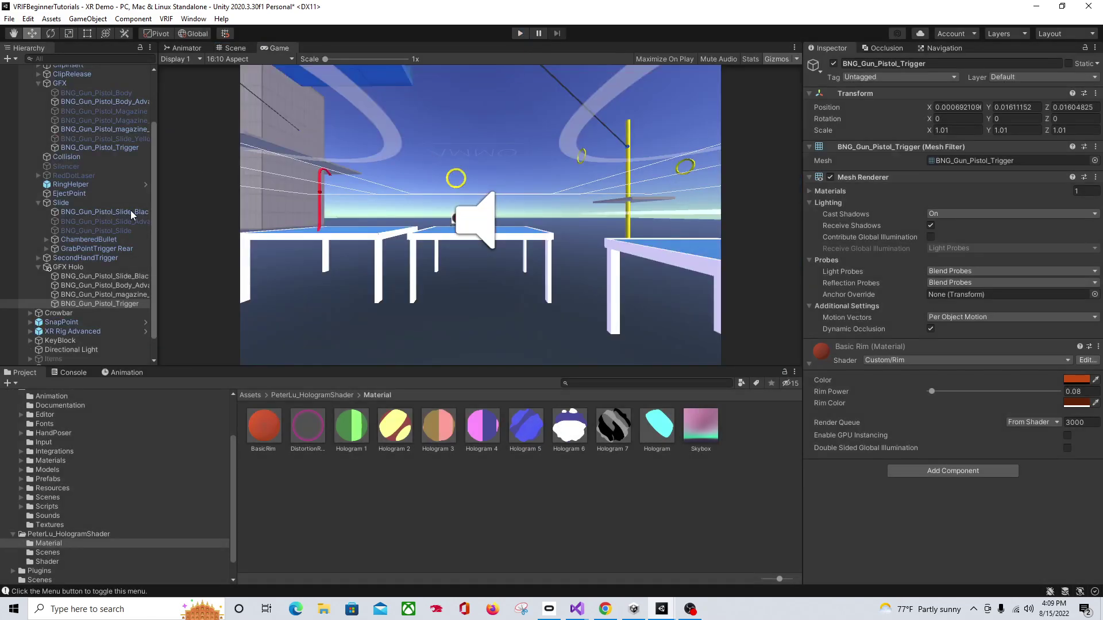
{"action": "scroll", "coordinate": [86, 189], "scroll_direction": "up", "scroll_amount": 3}
{"action": "left_click", "coordinate": [68, 88]}
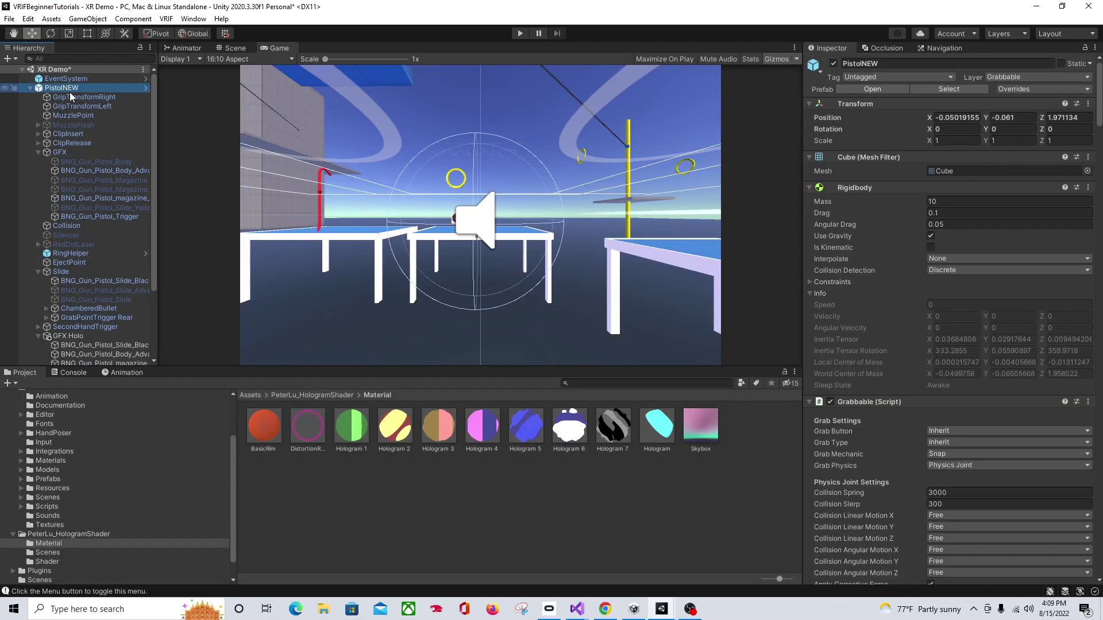
{"action": "scroll", "coordinate": [86, 230], "scroll_direction": "down", "scroll_amount": 3}
{"action": "left_click", "coordinate": [104, 276]}
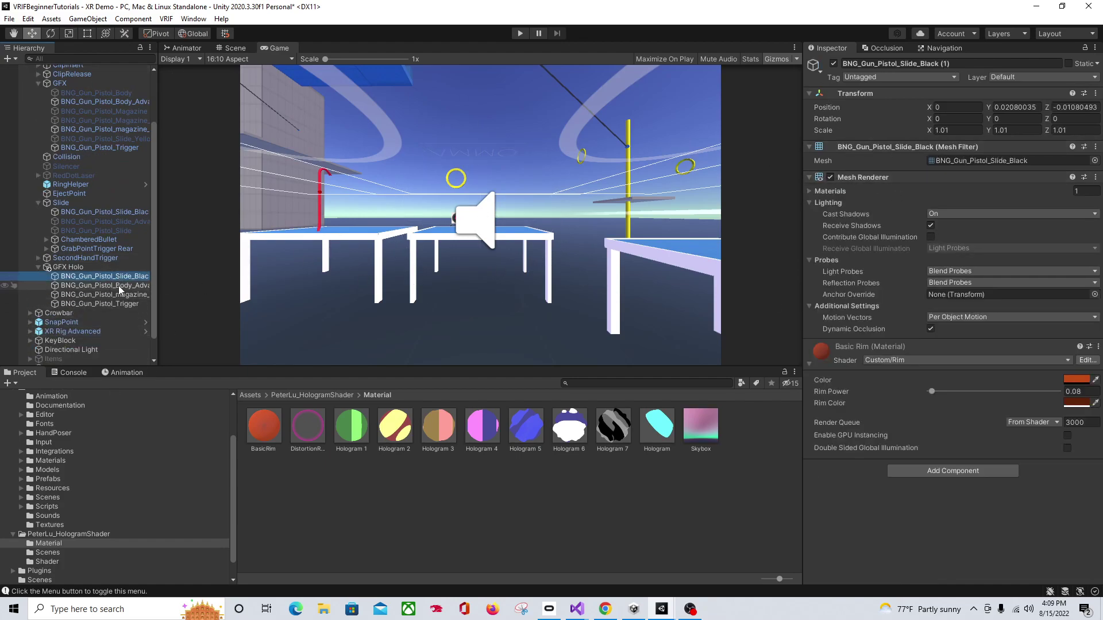
{"action": "left_click", "coordinate": [119, 285], "text": "shift"}
{"action": "left_click", "coordinate": [121, 295], "text": "shift"}
{"action": "left_click", "coordinate": [123, 303], "text": "shift"}
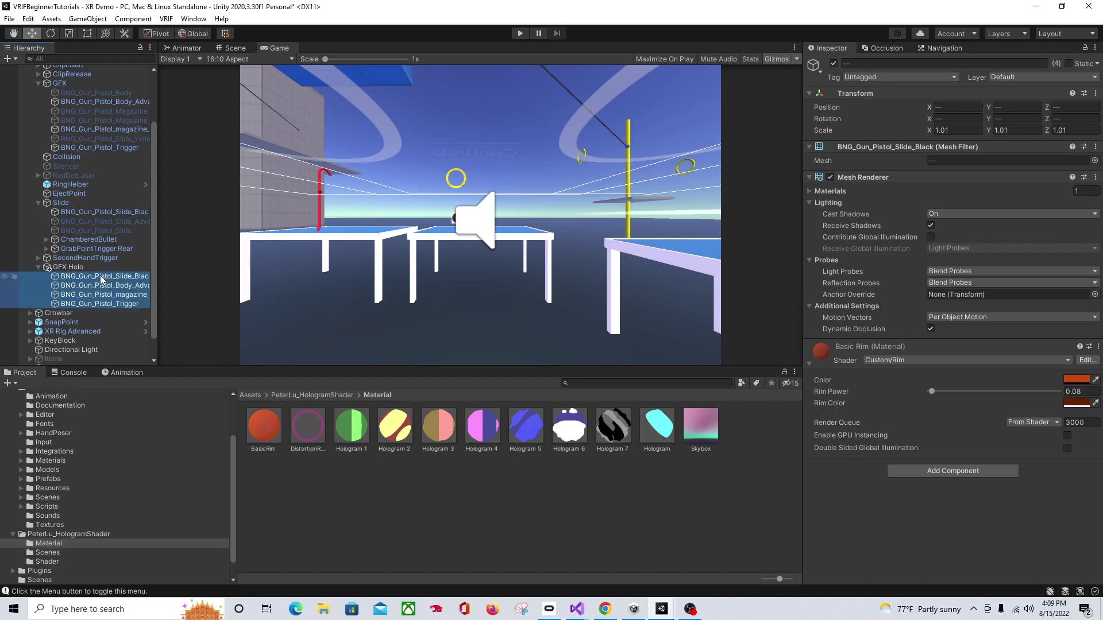
{"action": "left_click", "coordinate": [830, 178]}
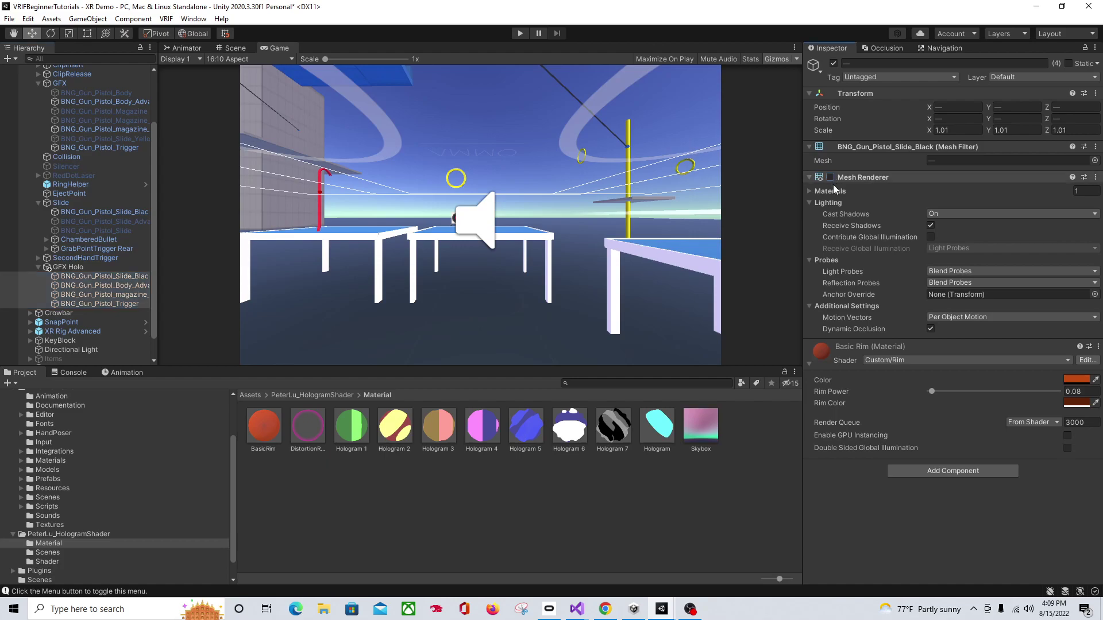
{"action": "left_click", "coordinate": [114, 277]}
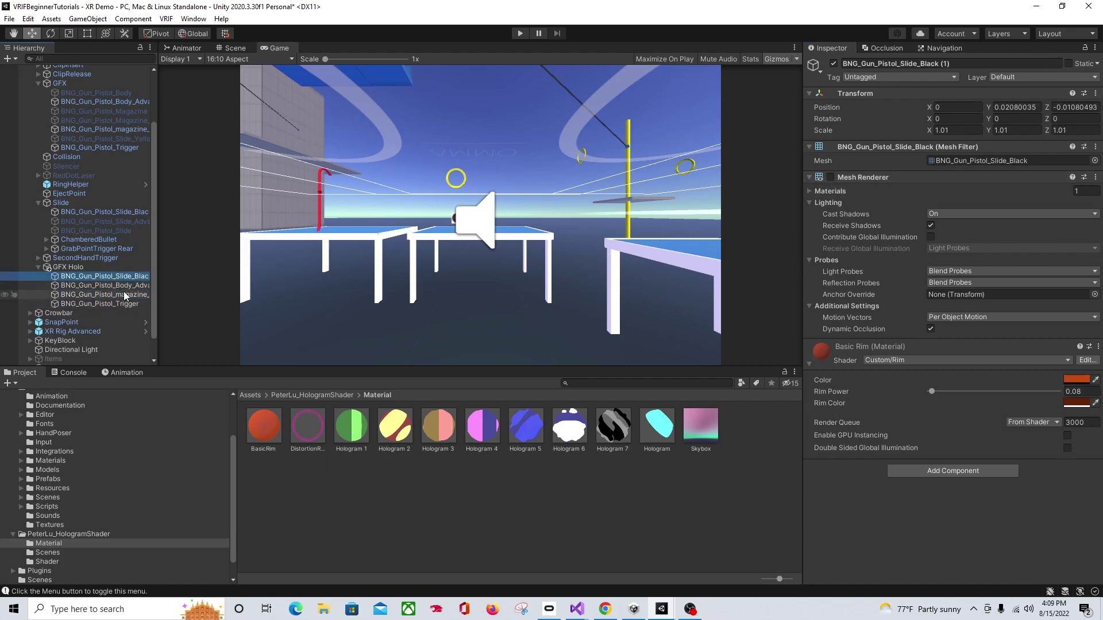
{"action": "left_click", "coordinate": [121, 303], "text": "shift"}
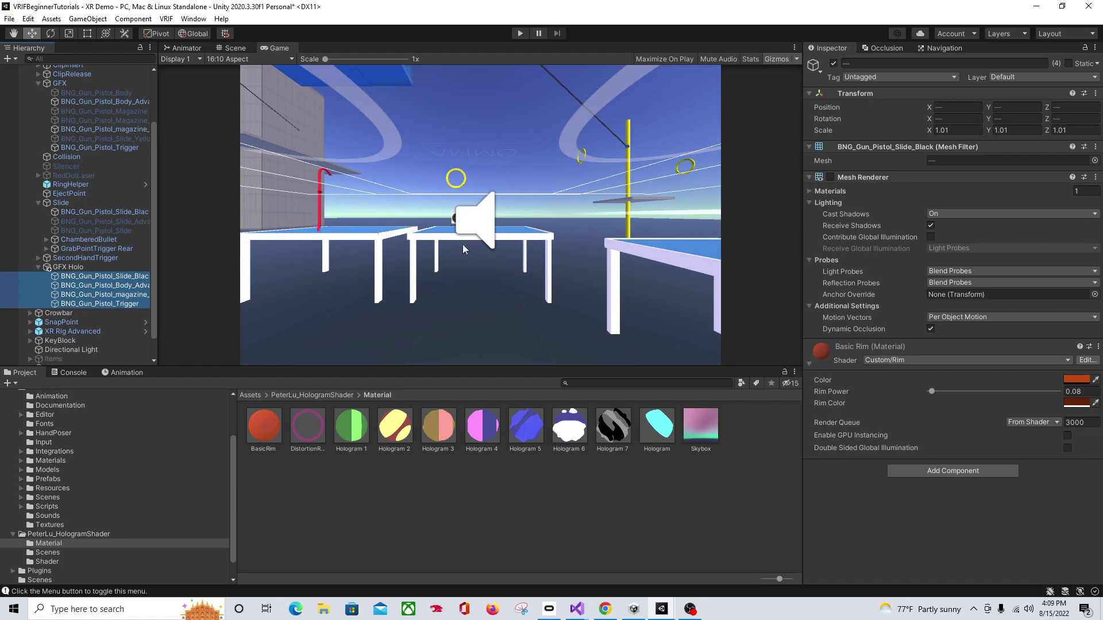
{"action": "left_click", "coordinate": [842, 172]}
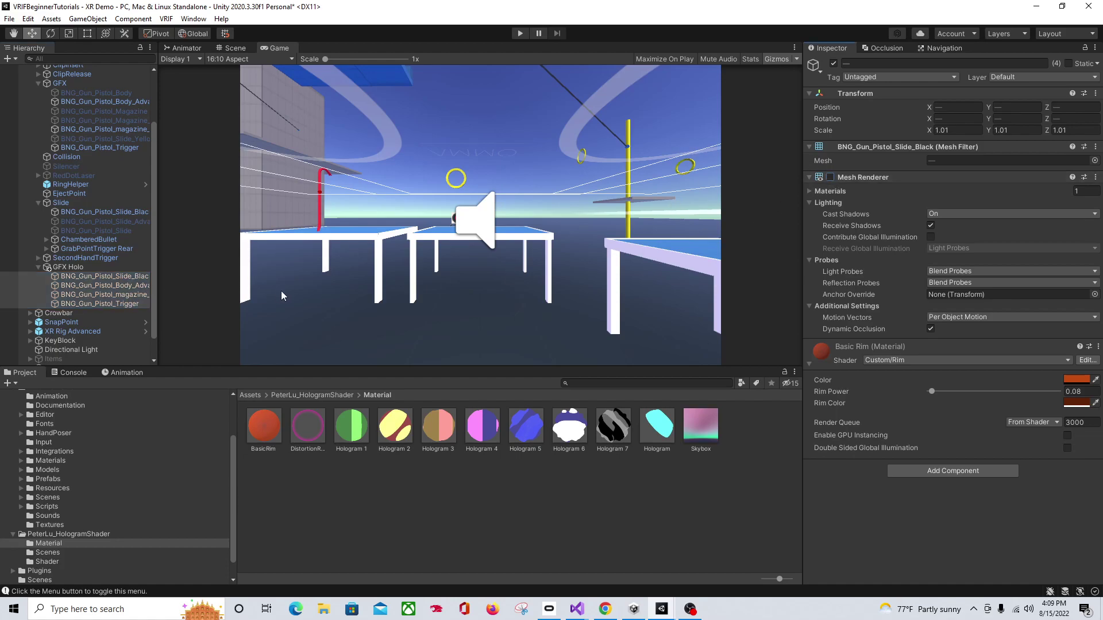
{"action": "left_click", "coordinate": [102, 278]}
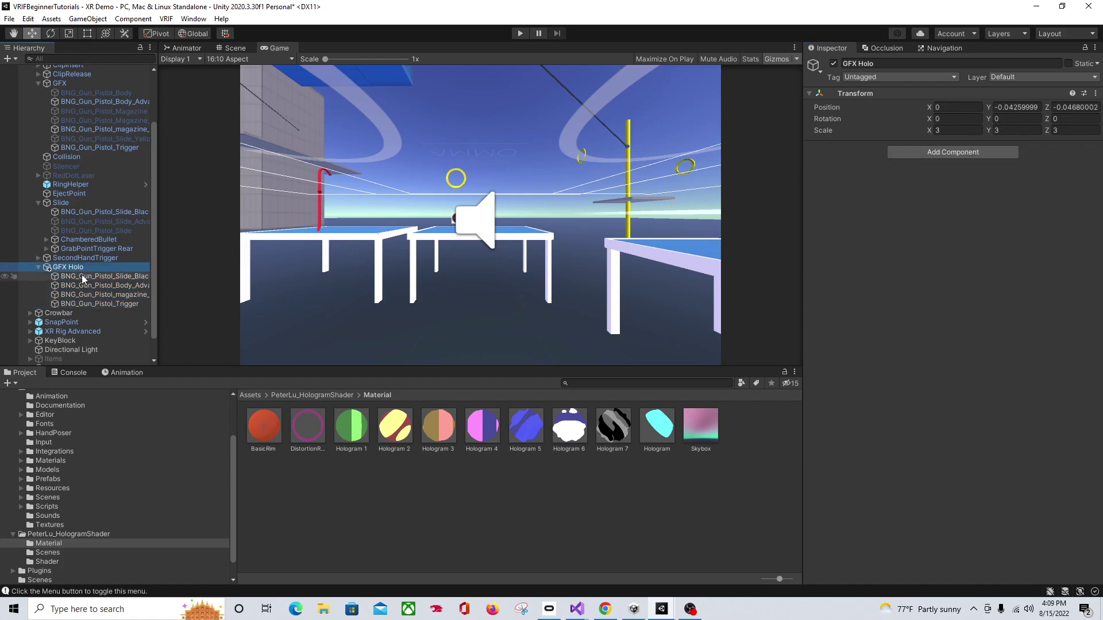
{"action": "key", "text": "Down"}
{"action": "key", "text": "Down"}
{"action": "key", "text": "Down"}
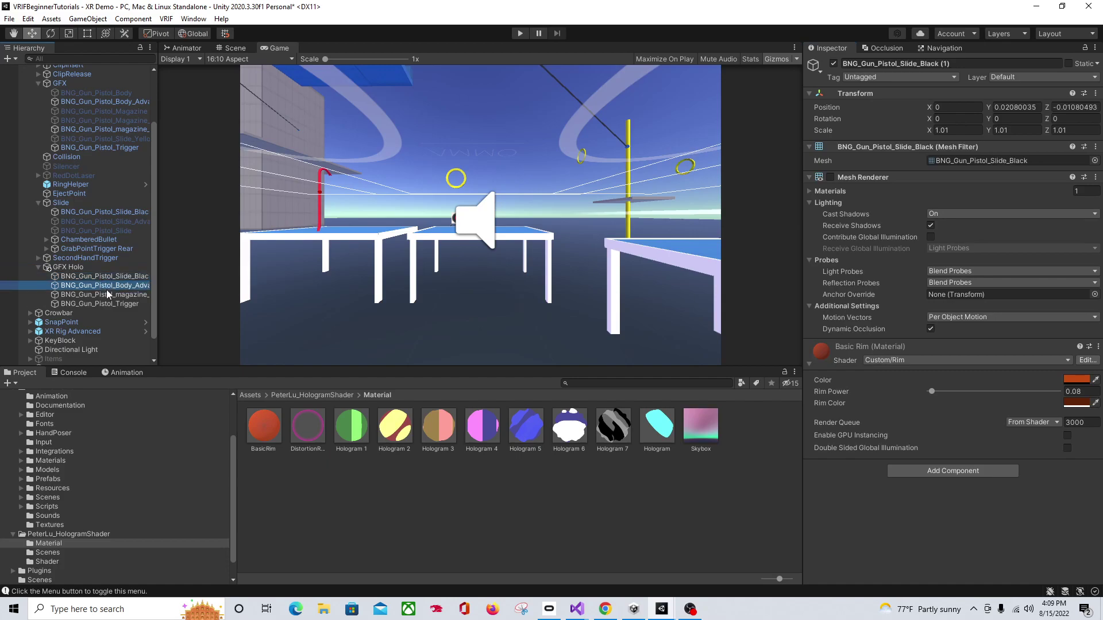
{"action": "left_click", "coordinate": [106, 275]}
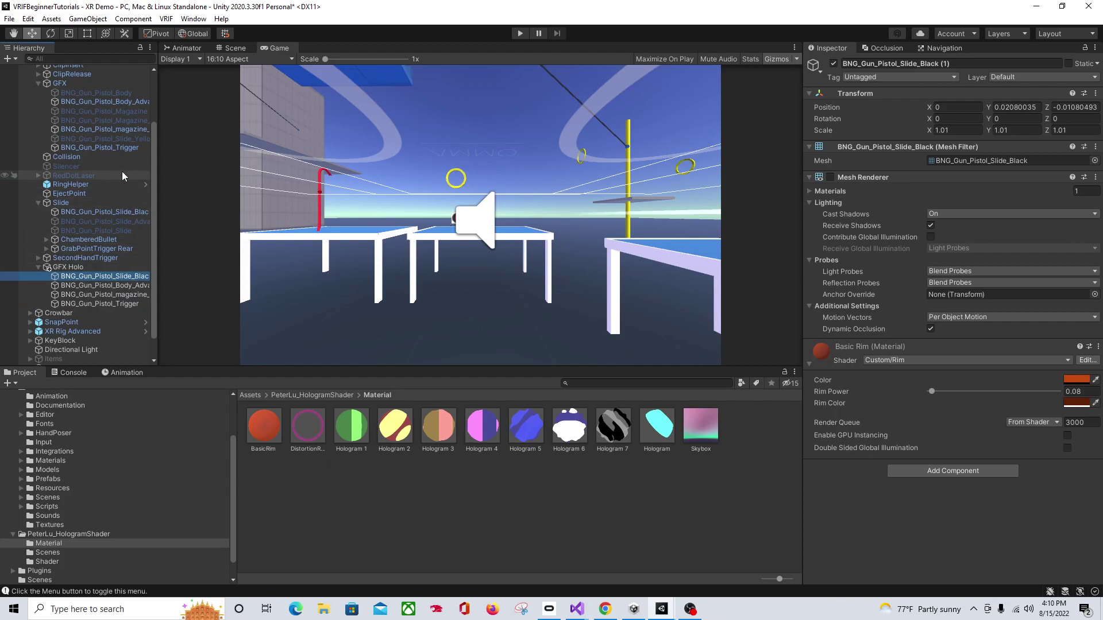
{"action": "scroll", "coordinate": [122, 170], "scroll_direction": "up", "scroll_amount": 3}
Step: Add Grabbable Highlight to PistolNEW and drag GFX Holo into its Holo Parent field
{"action": "left_click", "coordinate": [96, 88]}
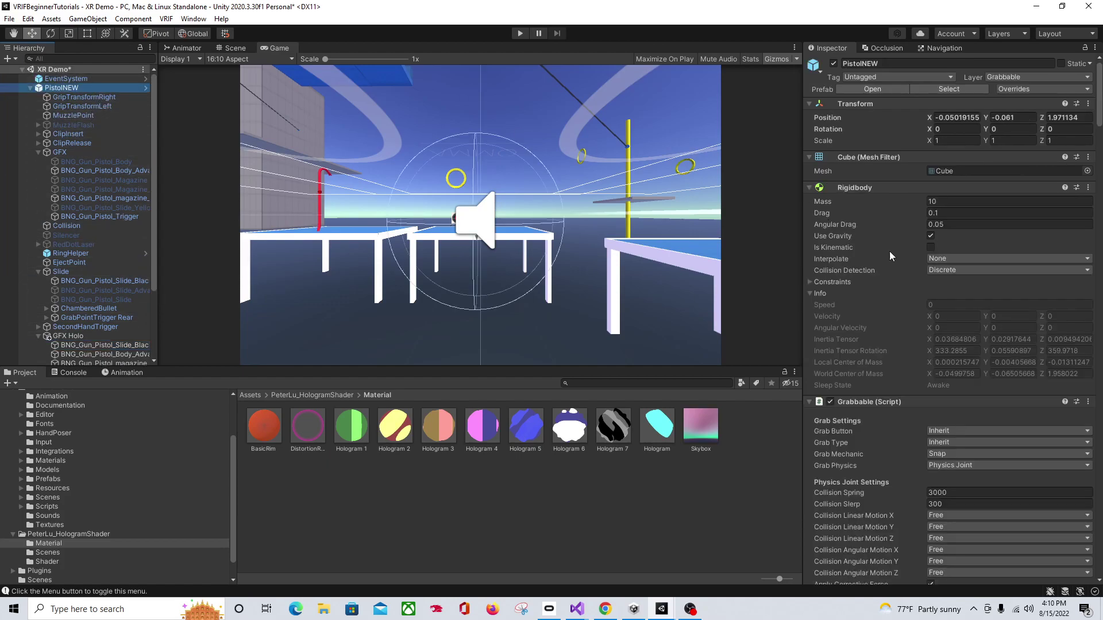
{"action": "scroll", "coordinate": [898, 270], "scroll_direction": "down", "scroll_amount": 15}
{"action": "scroll", "coordinate": [914, 349], "scroll_direction": "down", "scroll_amount": 20}
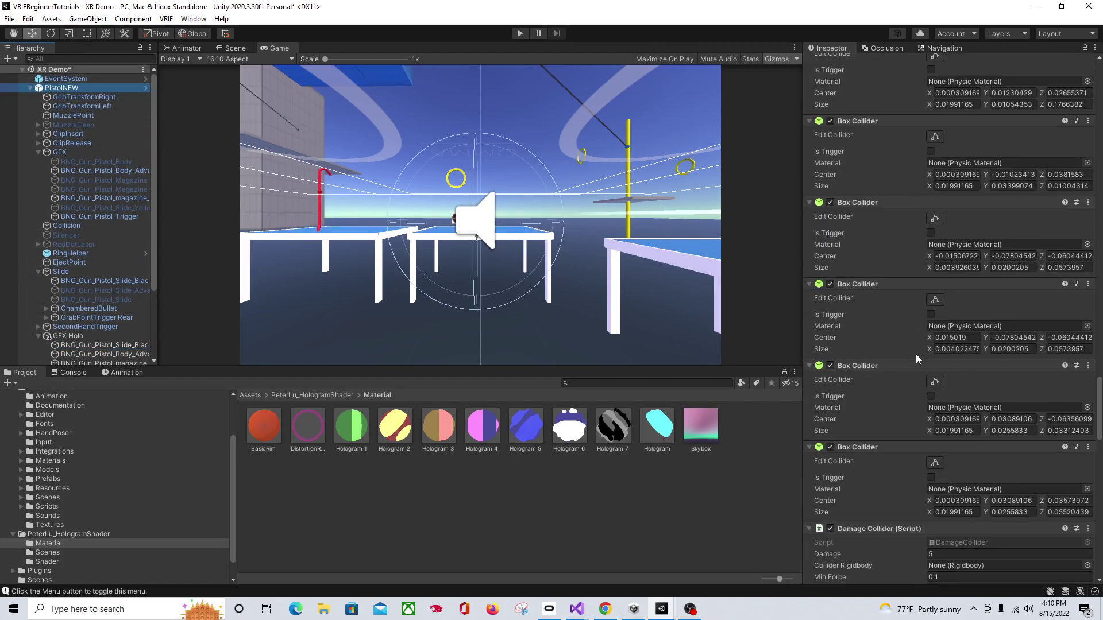
{"action": "left_click", "coordinate": [943, 571]}
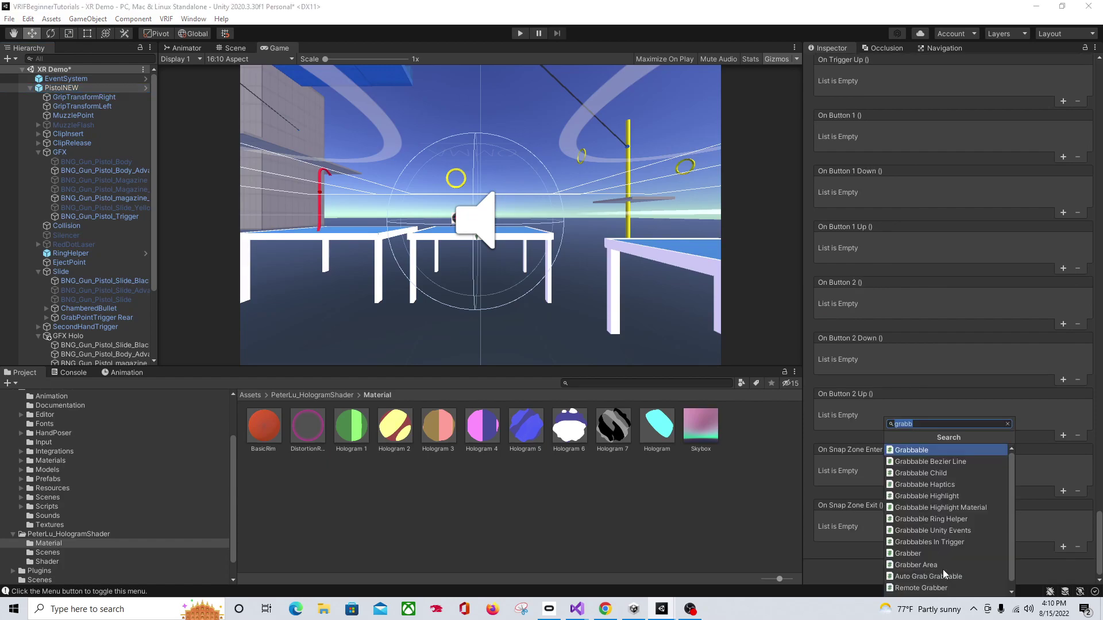
{"action": "left_click", "coordinate": [959, 501]}
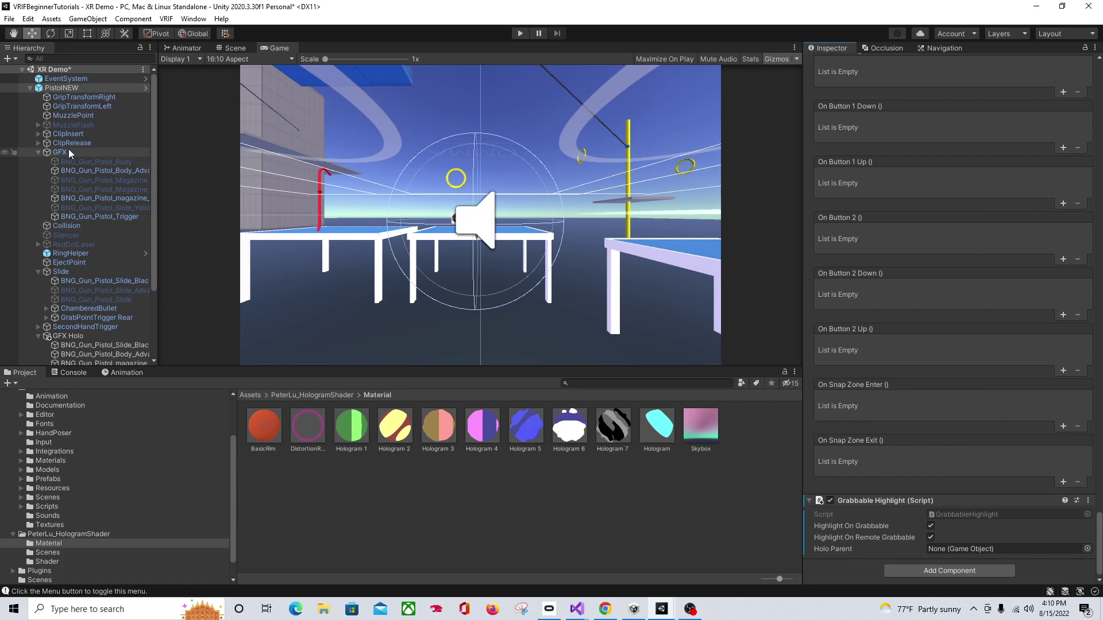
{"action": "scroll", "coordinate": [108, 282], "scroll_direction": "down", "scroll_amount": 3}
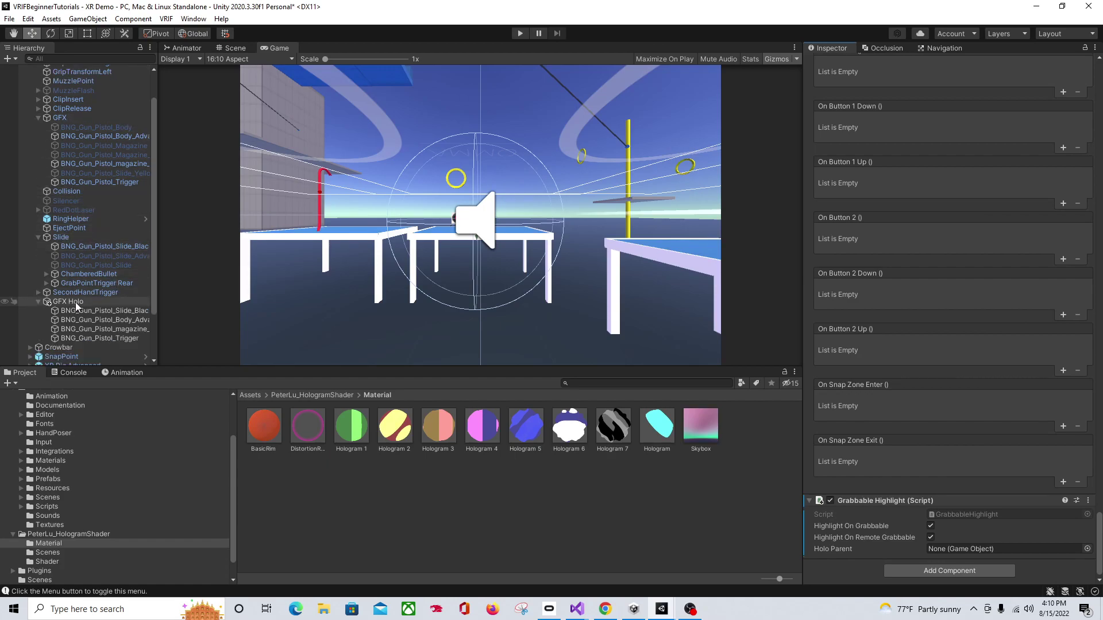
{"action": "left_click_drag", "start_coordinate": [75, 302], "coordinate": [613, 488]}
{"action": "left_click_drag", "start_coordinate": [935, 540], "coordinate": [960, 550]}
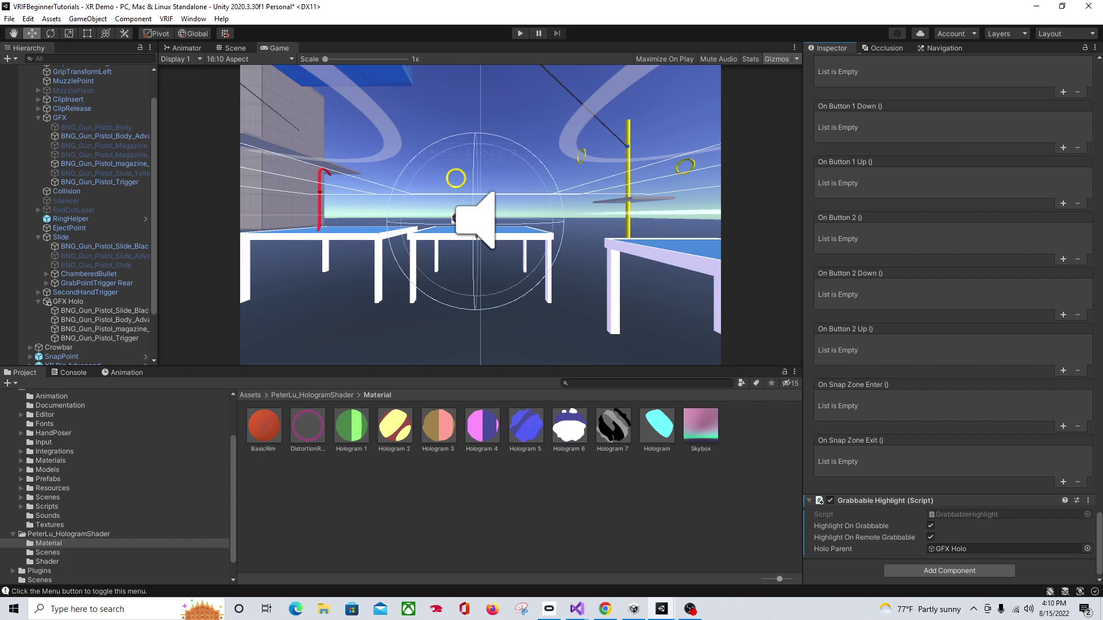
Step: Untick PistolNEW's Grabbable Ring Helper (Script) component, then select its RingHelper child in the Hierarchy
{"action": "scroll", "coordinate": [58, 155], "scroll_direction": "up", "scroll_amount": 3}
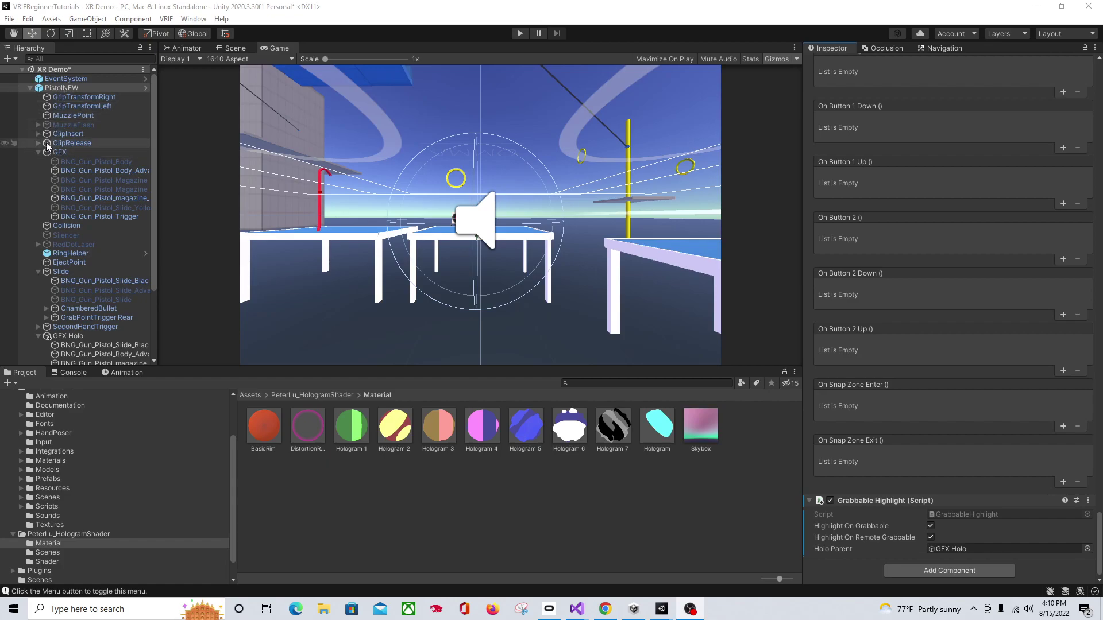
{"action": "scroll", "coordinate": [844, 248], "scroll_direction": "up", "scroll_amount": 20}
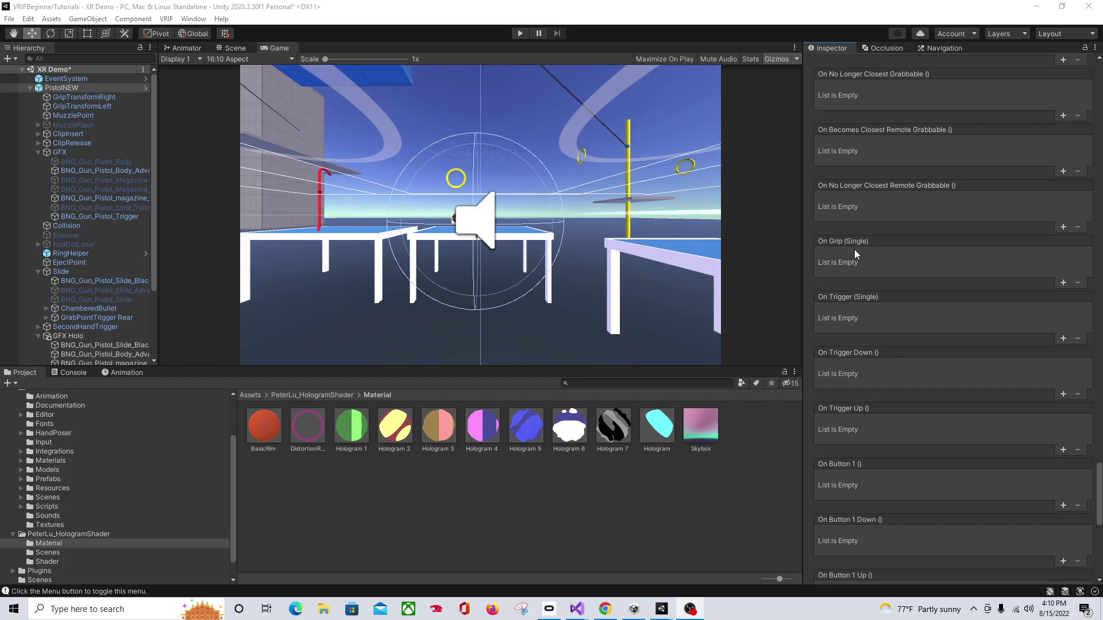
{"action": "scroll", "coordinate": [907, 204], "scroll_direction": "up", "scroll_amount": 20}
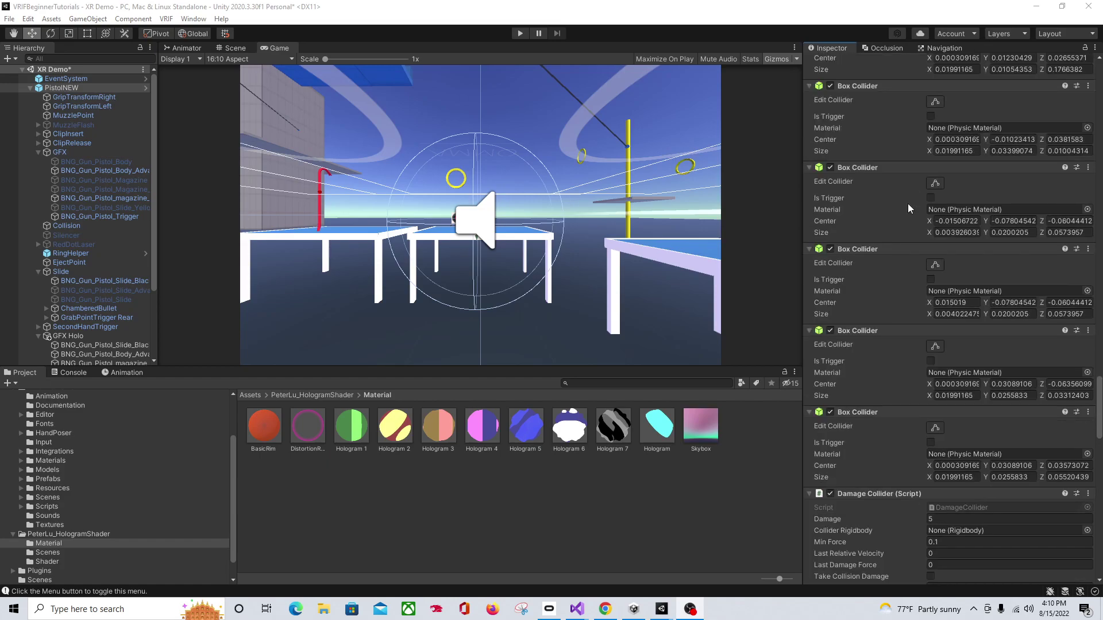
{"action": "scroll", "coordinate": [908, 208], "scroll_direction": "up", "scroll_amount": 20}
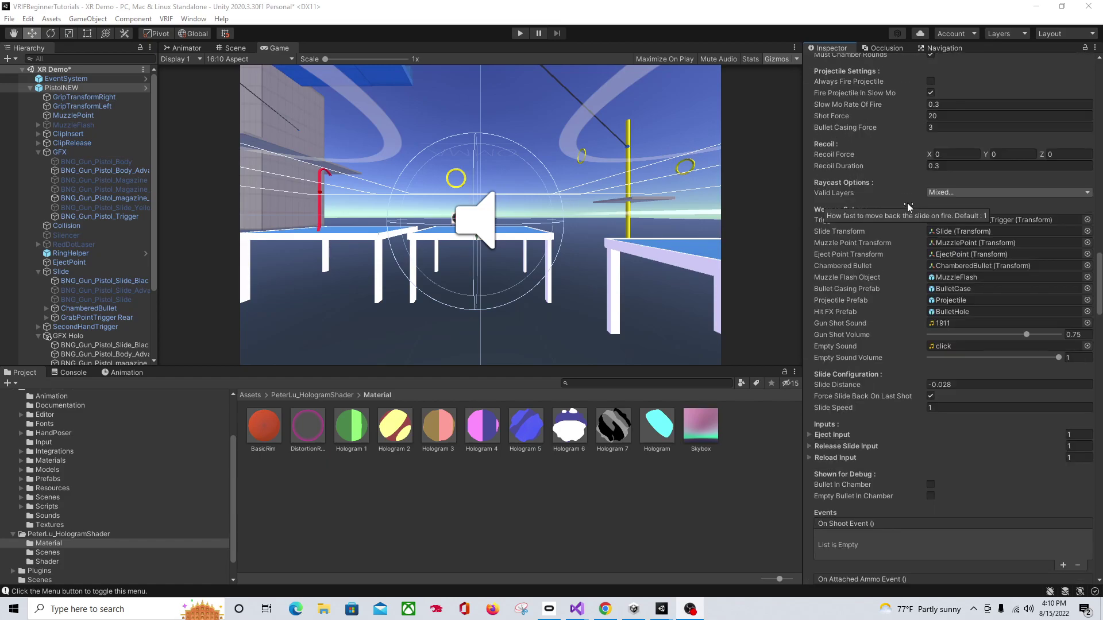
{"action": "scroll", "coordinate": [1007, 215], "scroll_direction": "up", "scroll_amount": 10}
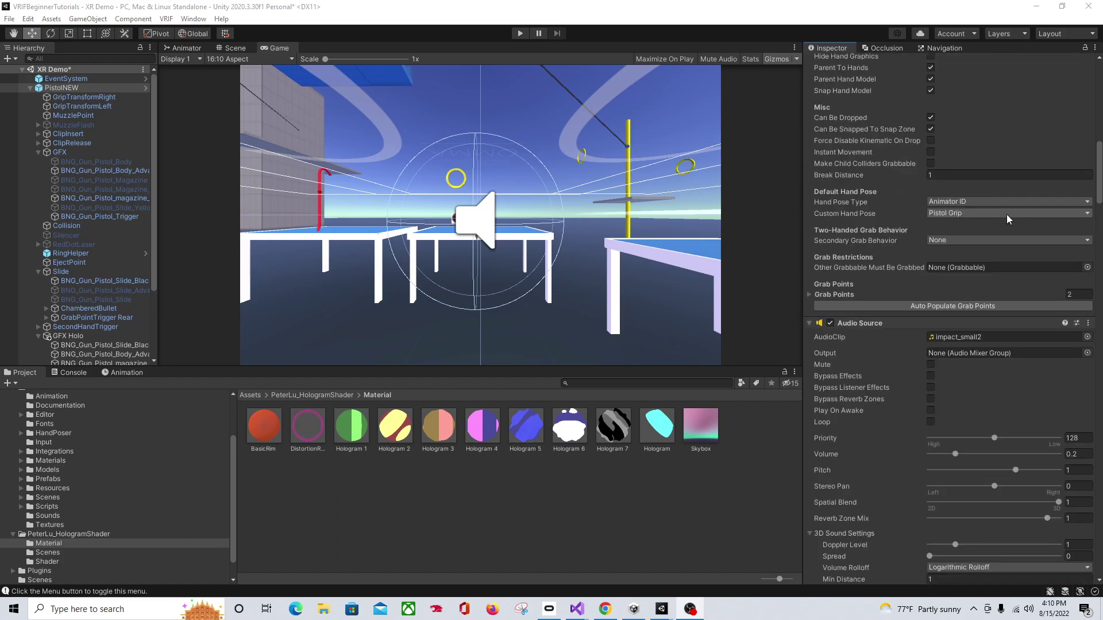
{"action": "scroll", "coordinate": [1007, 215], "scroll_direction": "down", "scroll_amount": 15}
{"action": "scroll", "coordinate": [1000, 219], "scroll_direction": "down", "scroll_amount": 15}
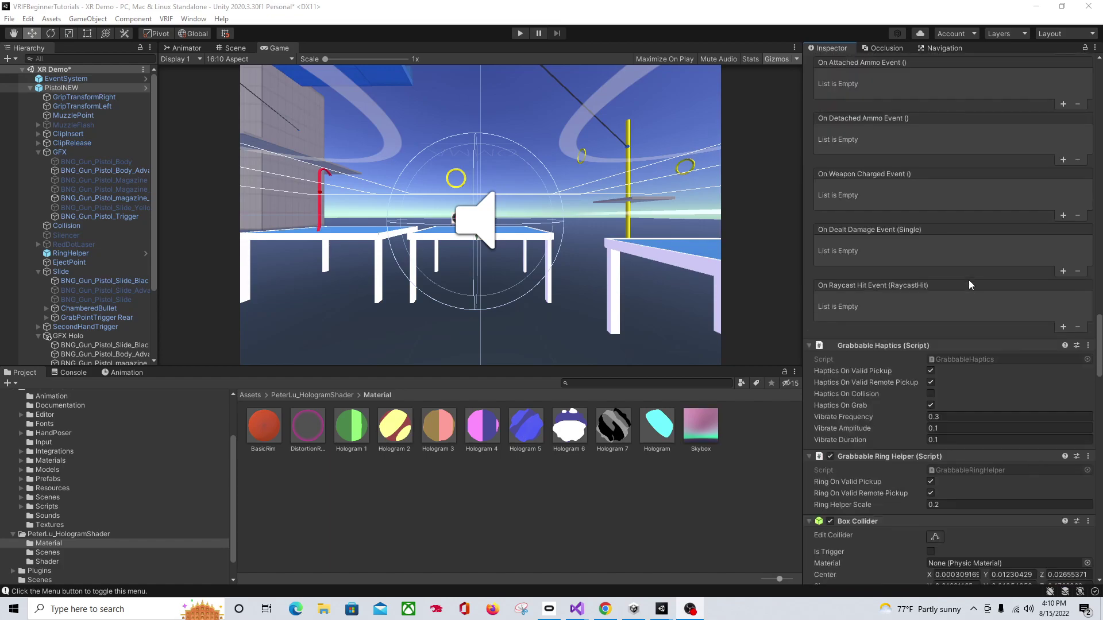
{"action": "left_click", "coordinate": [831, 353]}
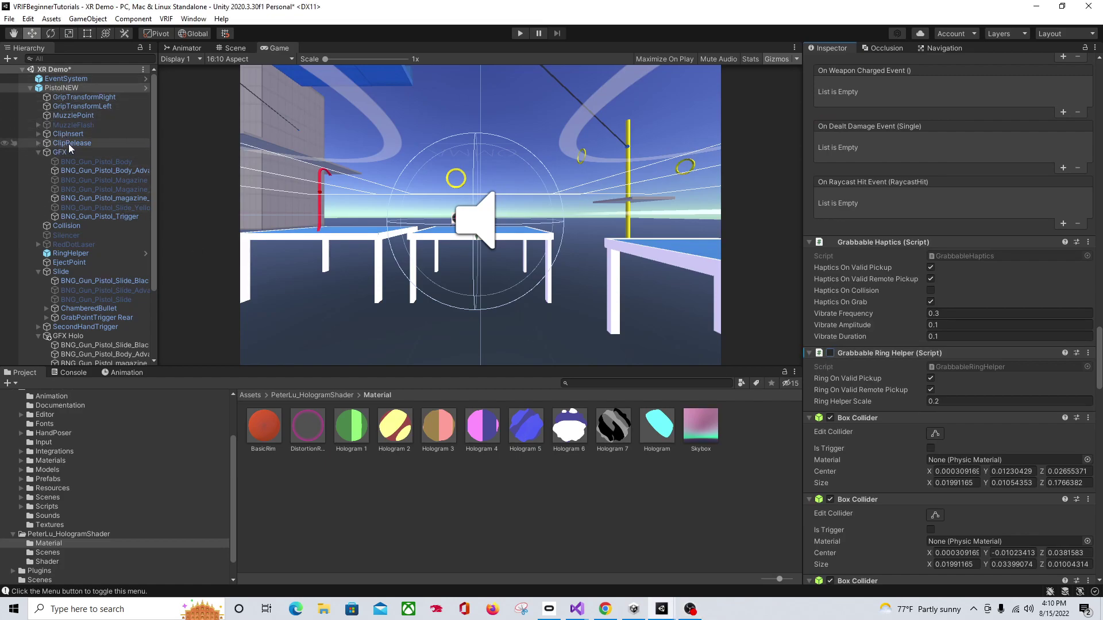
{"action": "left_click", "coordinate": [80, 254]}
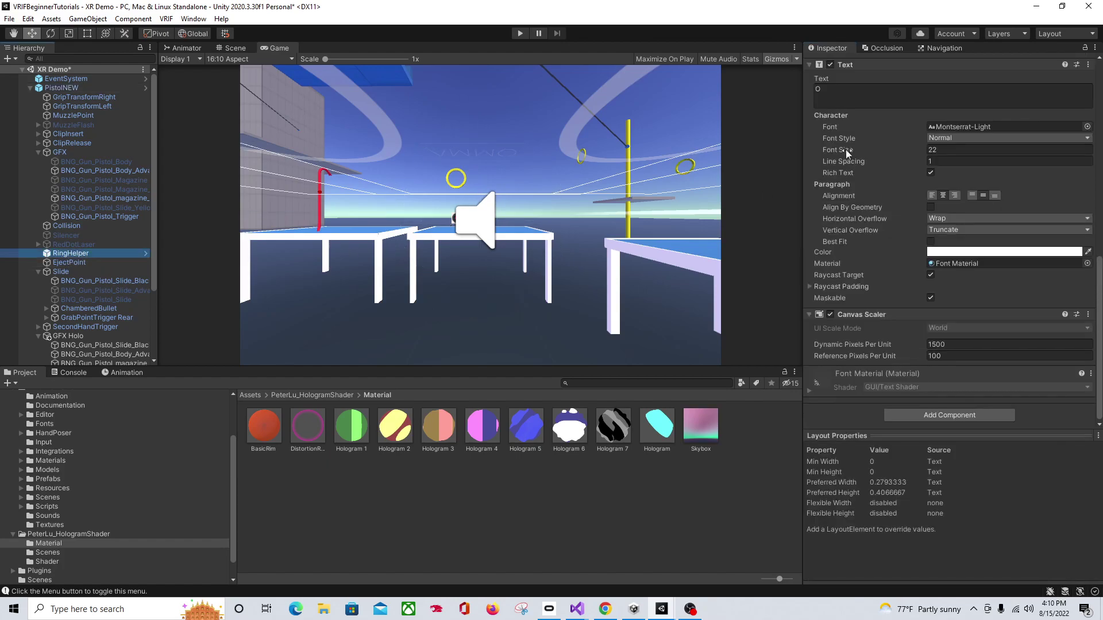
{"action": "scroll", "coordinate": [838, 123], "scroll_direction": "up", "scroll_amount": 10}
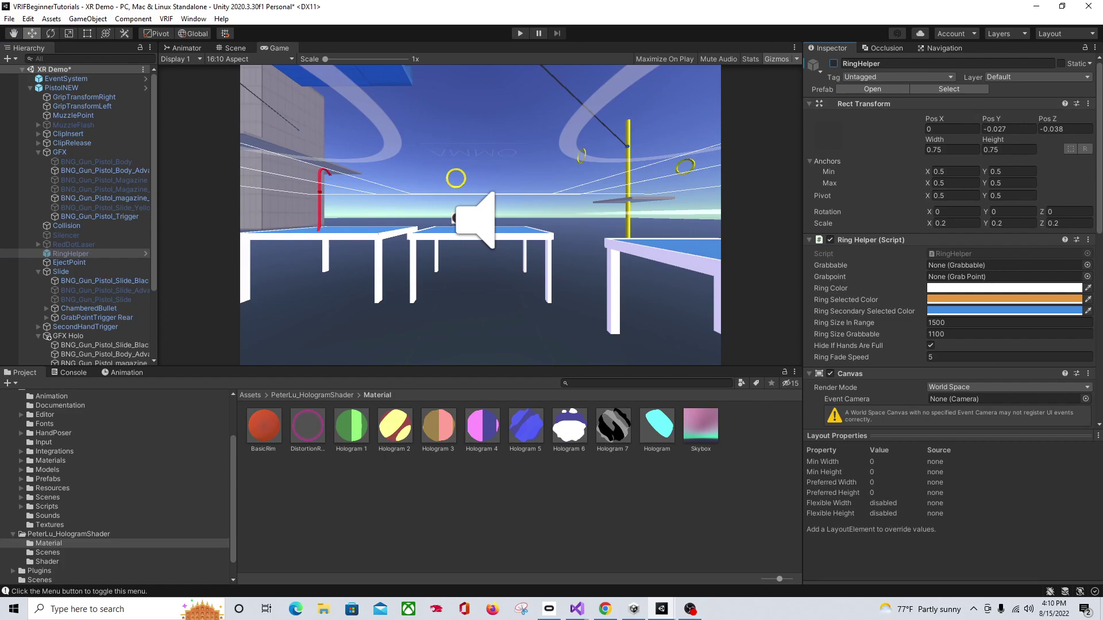
Step: Enter play mode with Ctrl+P to test the pistol in the VR scene's Game view
{"action": "key", "text": "ctrl+p"}
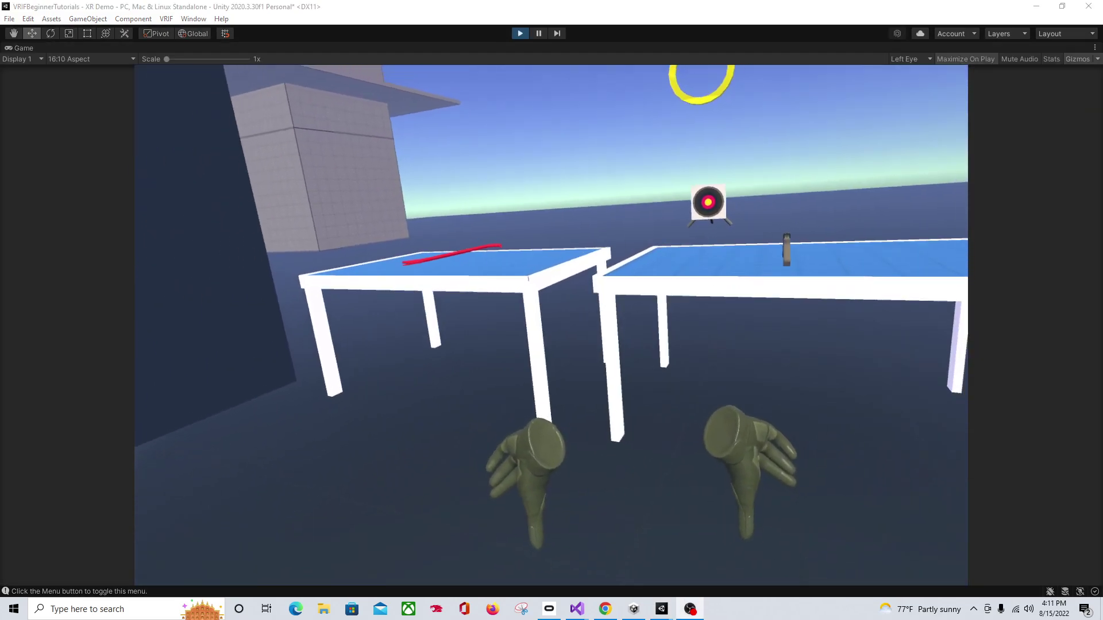